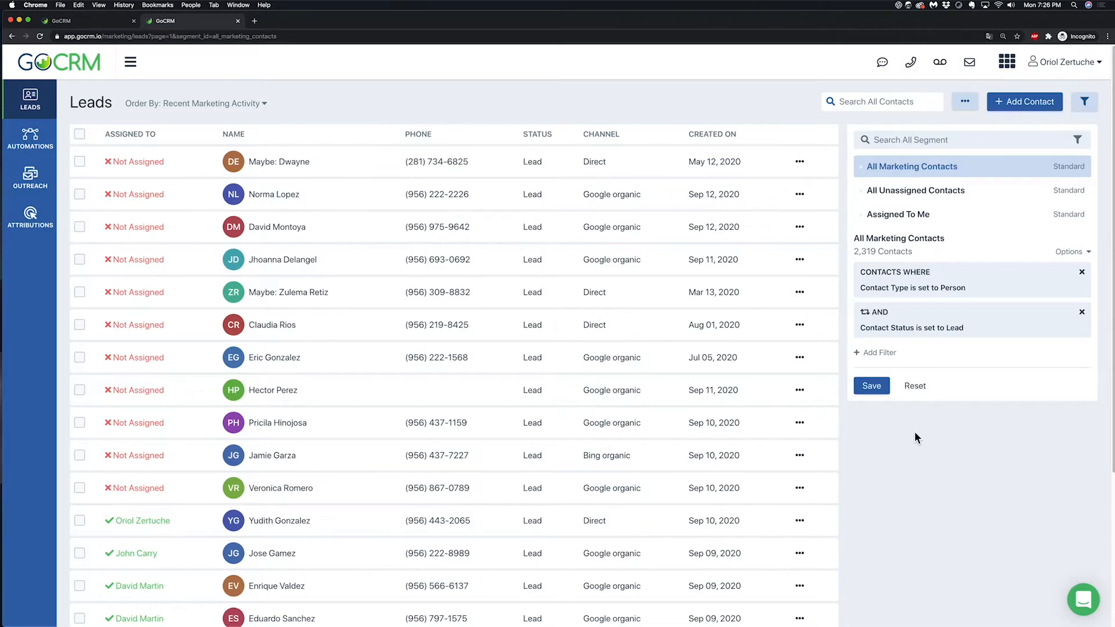
Step: Save the current lead filters as a new contact segment named Leads
click(871, 385)
click(595, 331)
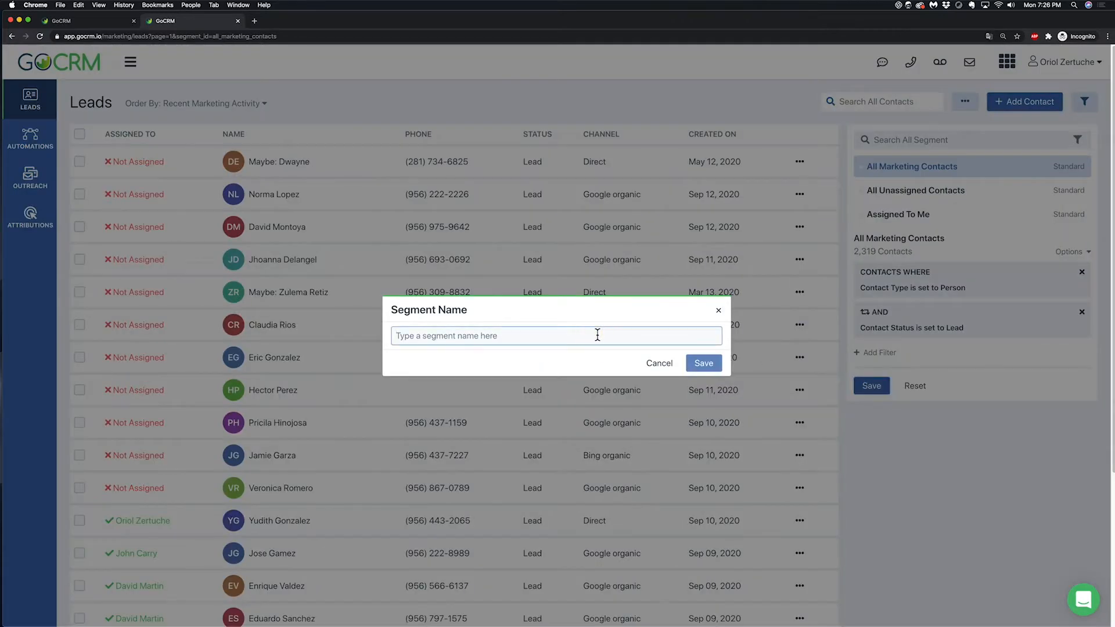
text(Leads)
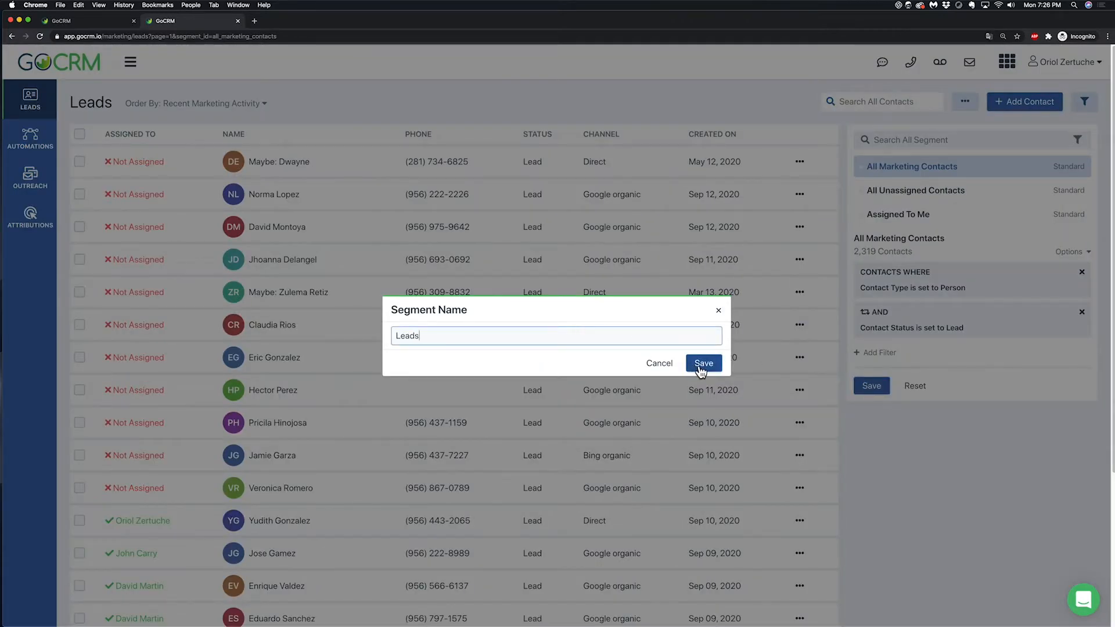
click(703, 363)
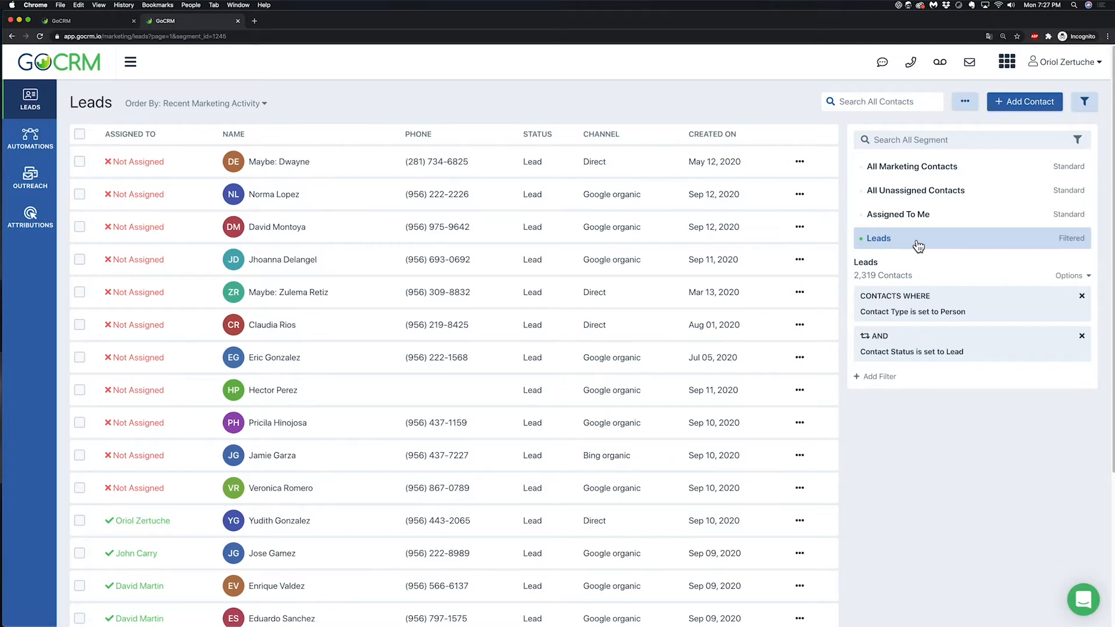
Step: Create a new automation that includes contacts from the Leads segment
click(47, 152)
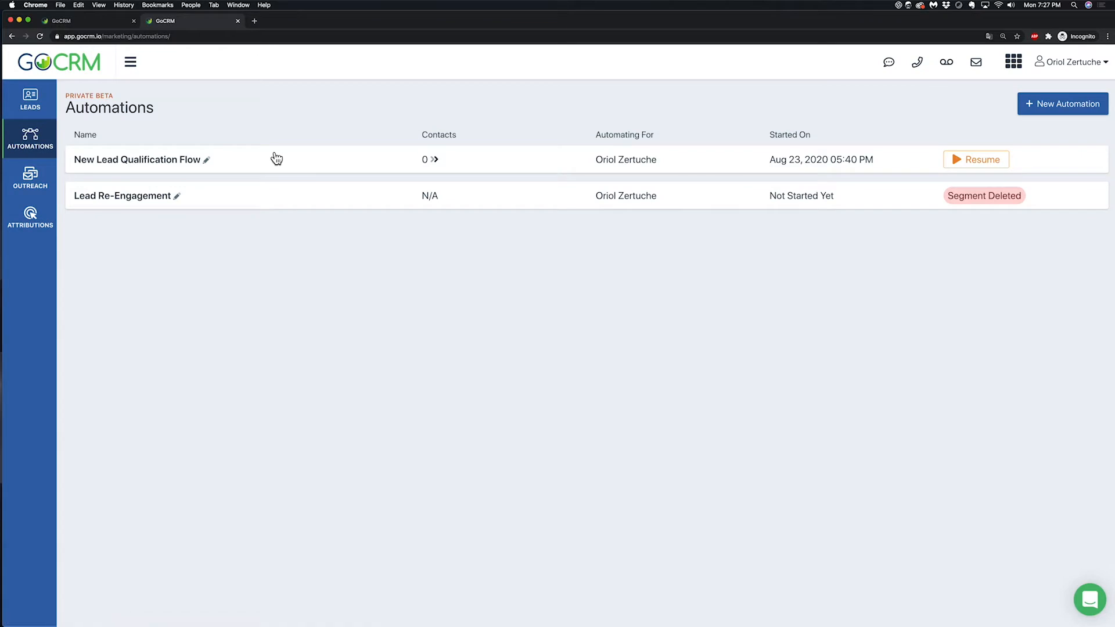
click(1078, 104)
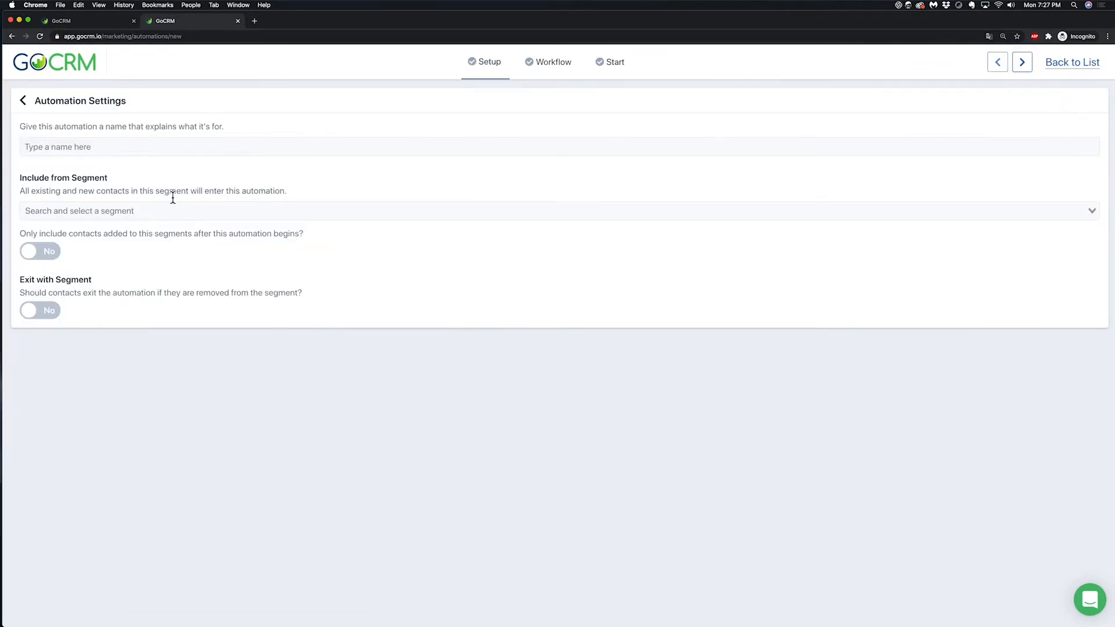
click(156, 210)
text(lead)
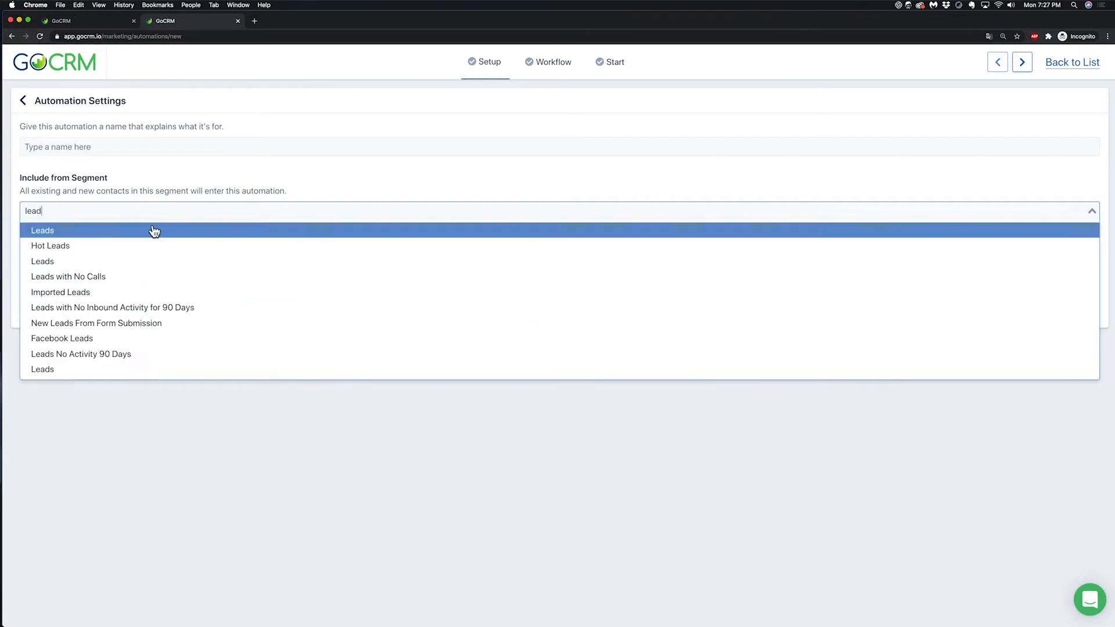
click(154, 232)
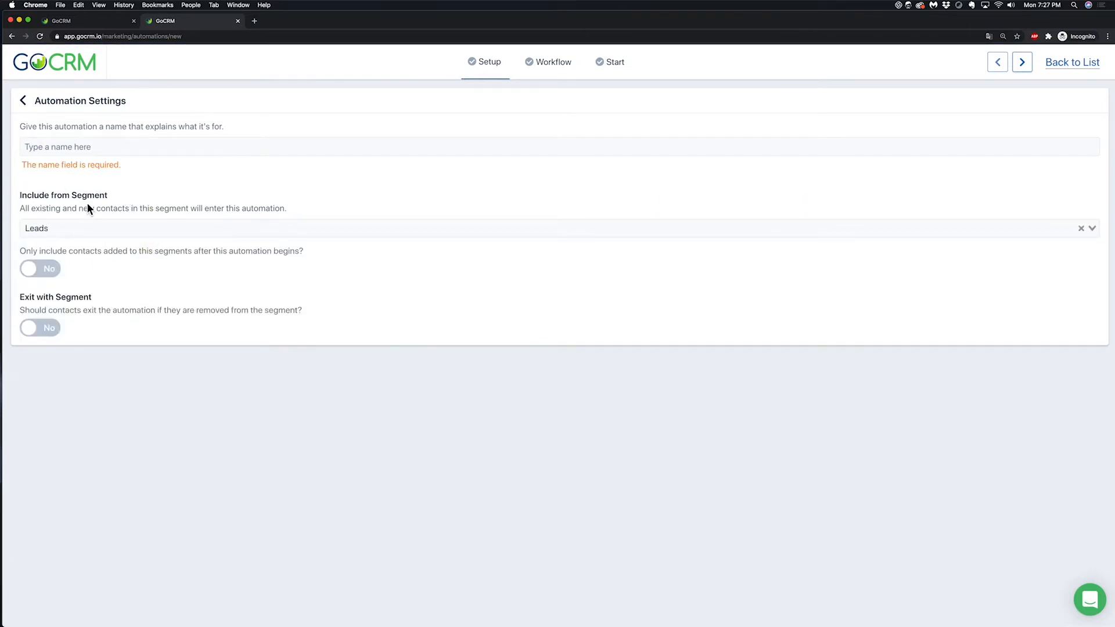
Step: Name the automation "New Lead Auto Reply"
click(70, 150)
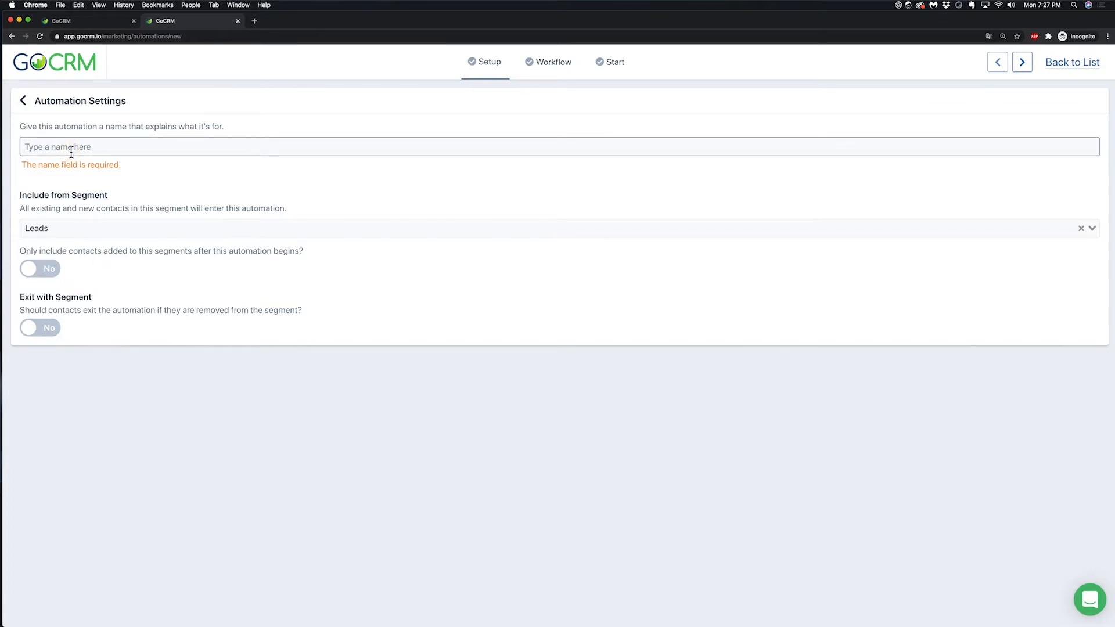
text(New Lead)
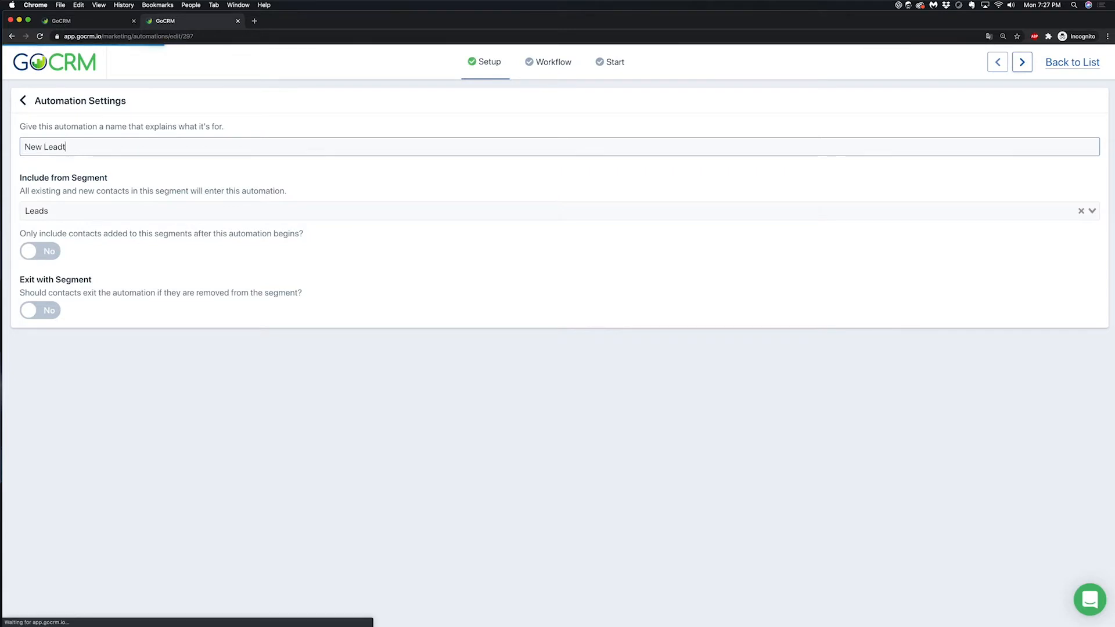
text( Auto Reply)
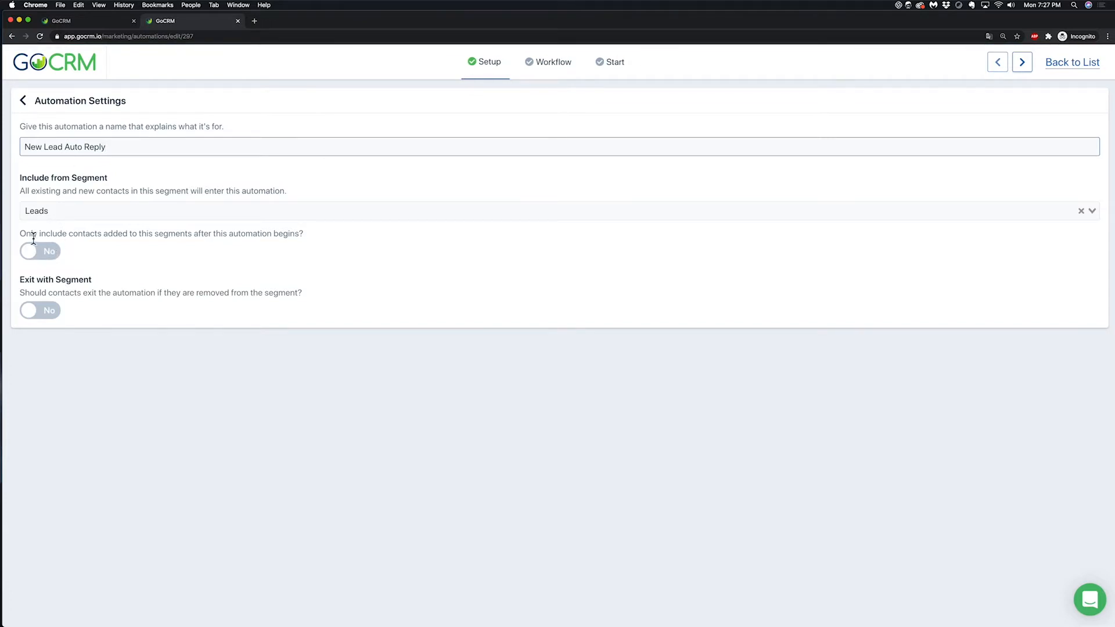
Step: Try the option that only includes contacts added to the segment after the automation begins, and switch it back off
drag(32, 237, 311, 239)
click(164, 236)
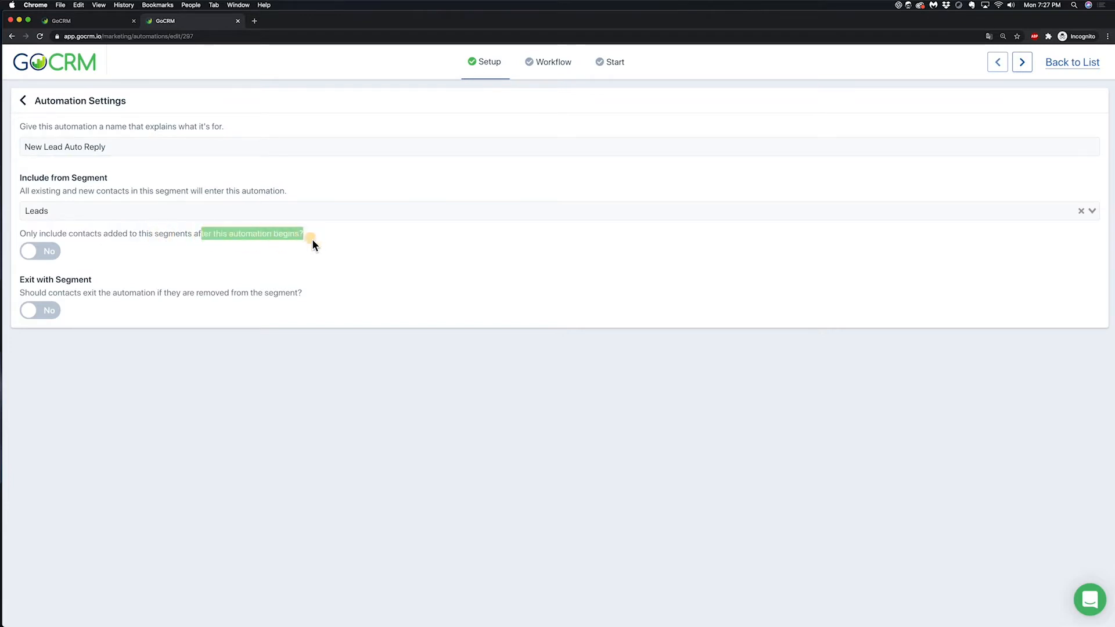
click(312, 239)
drag(27, 237, 82, 237)
click(83, 237)
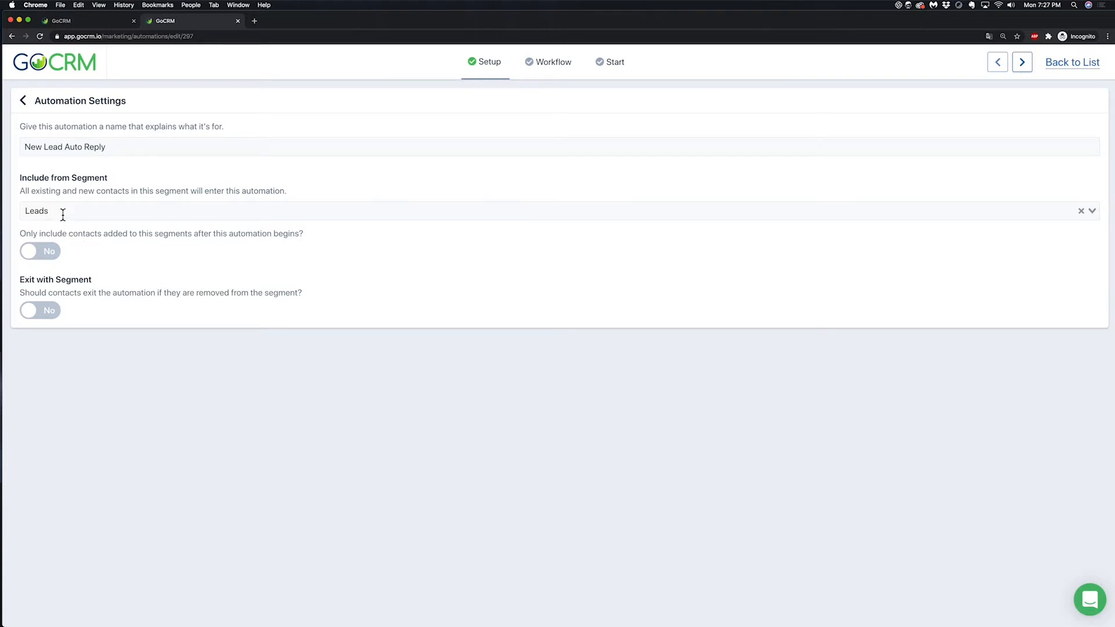
click(45, 255)
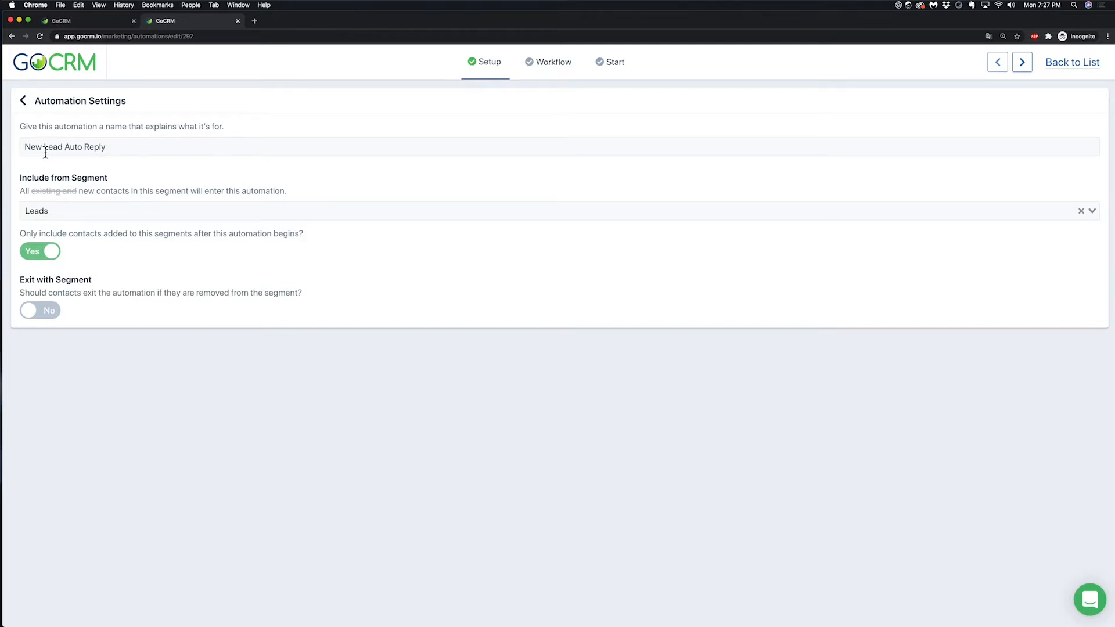
click(52, 258)
Step: Turn on Exit with Segment so contacts leave the automation when they are removed from the segment
drag(26, 281, 75, 283)
click(73, 284)
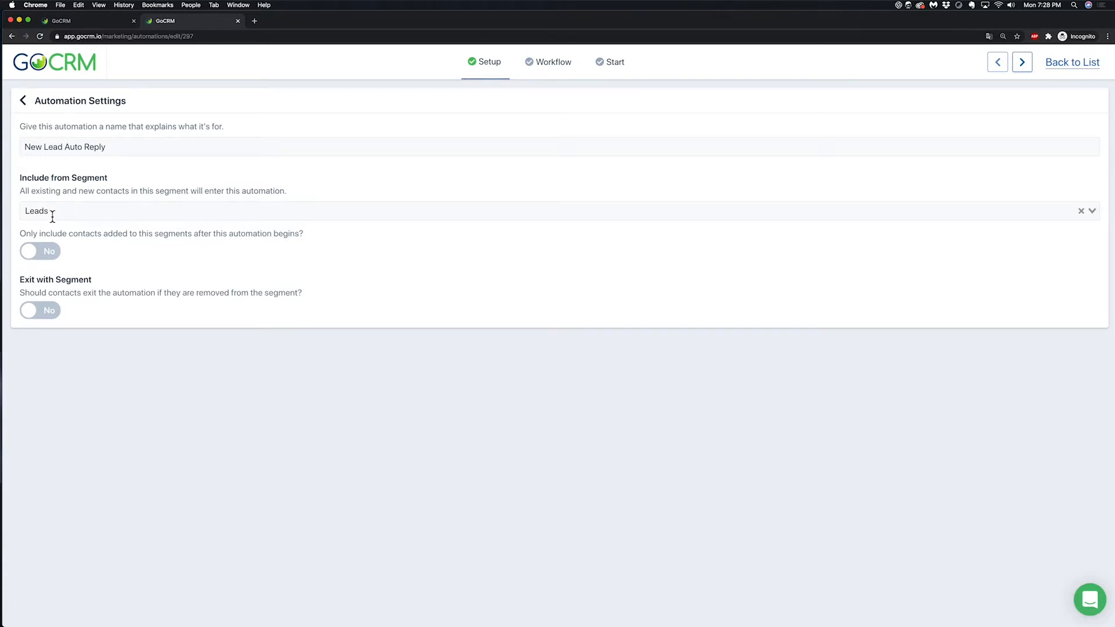
click(58, 315)
click(59, 316)
click(47, 317)
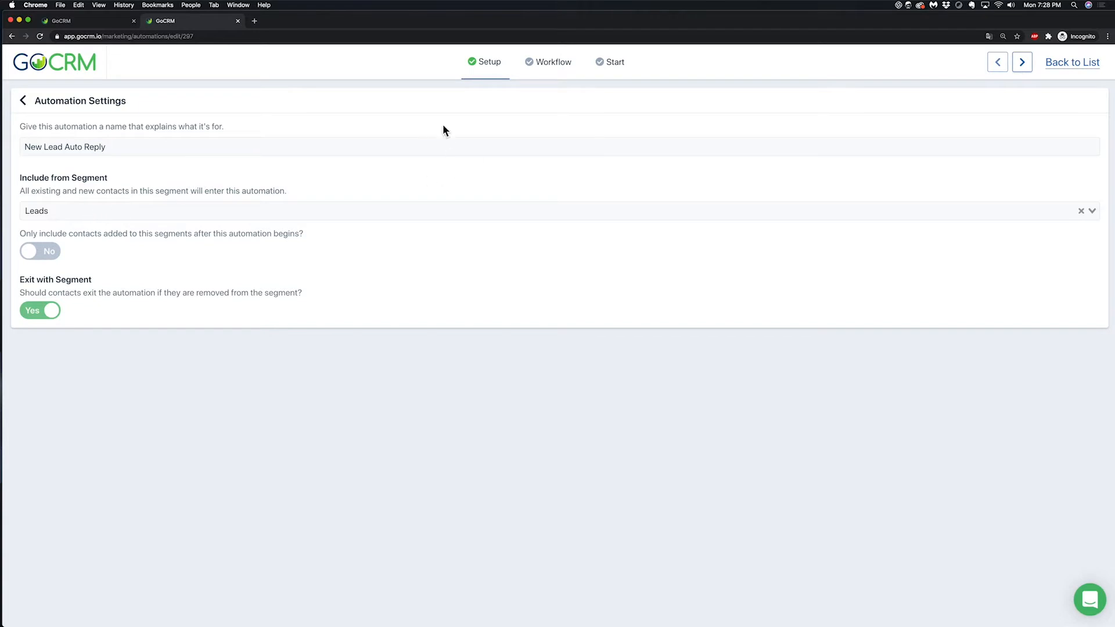
Step: In the automation's workflow, add a Has Owner filter below the Leads start block and connect the two
click(552, 62)
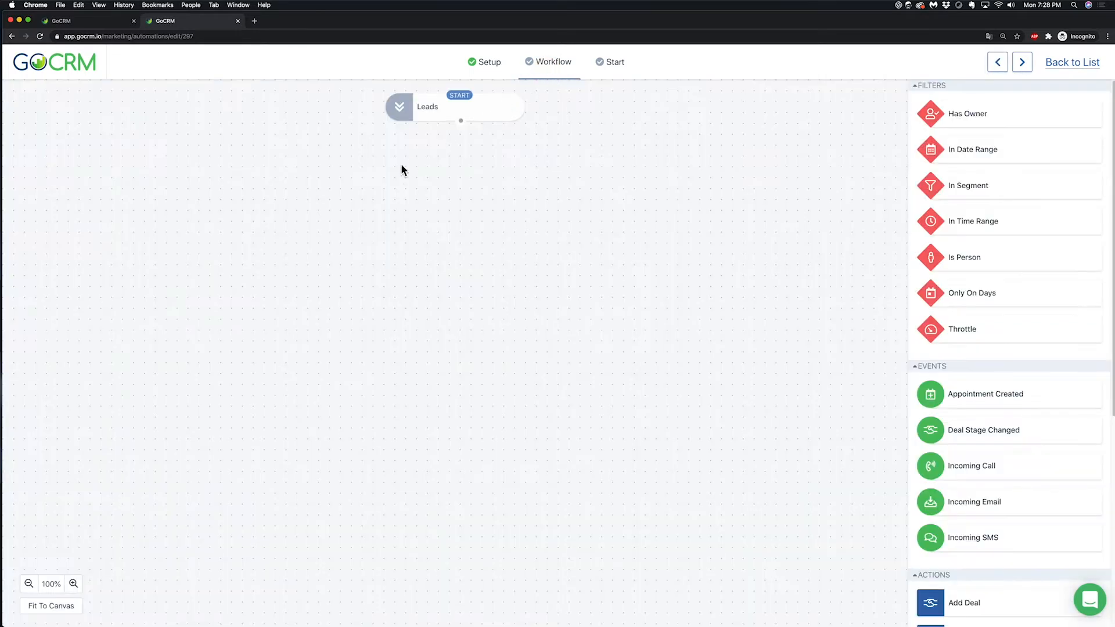
scroll(961, 260, down, 7)
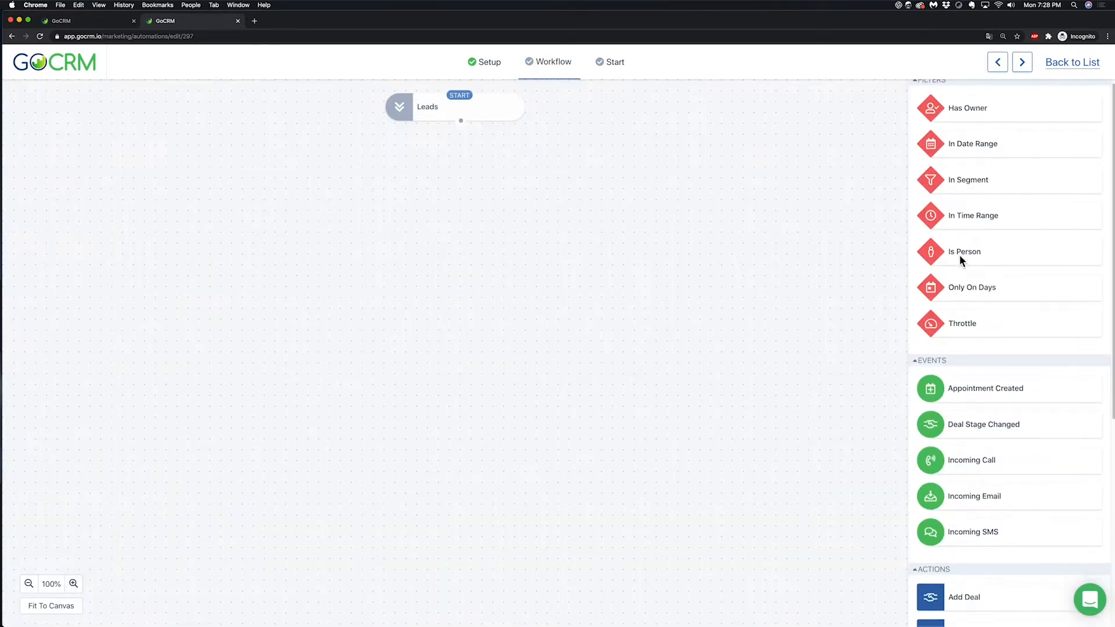
scroll(961, 260, up, 7)
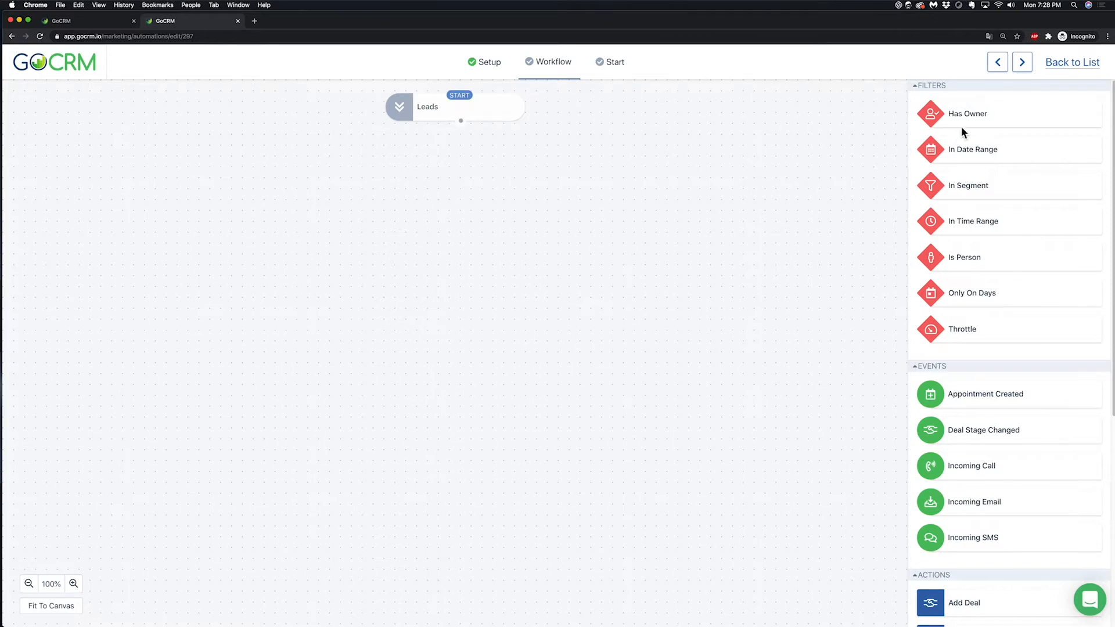
drag(969, 115, 437, 204)
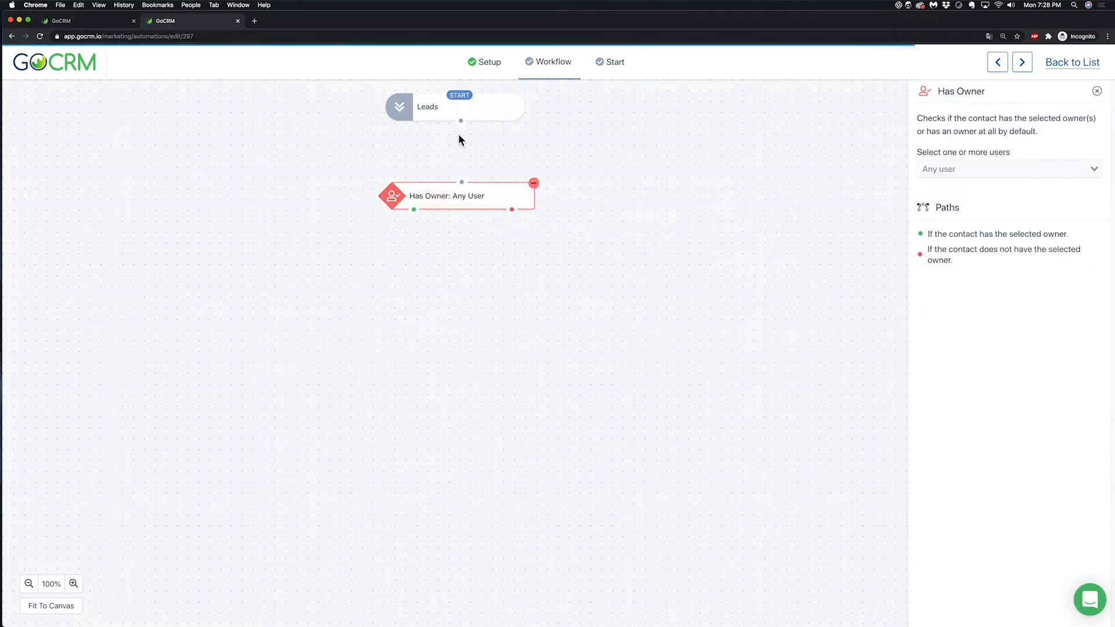
drag(460, 121, 506, 199)
Step: Review which users the Has Owner filter can check for, keep it on any user, and close its settings
click(1097, 91)
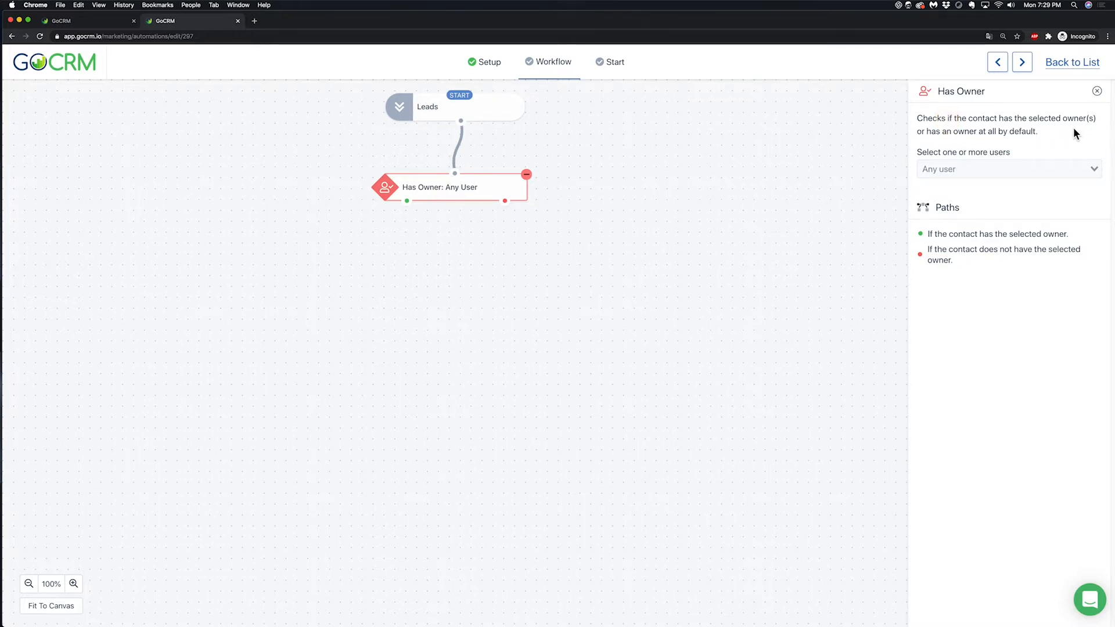
click(994, 168)
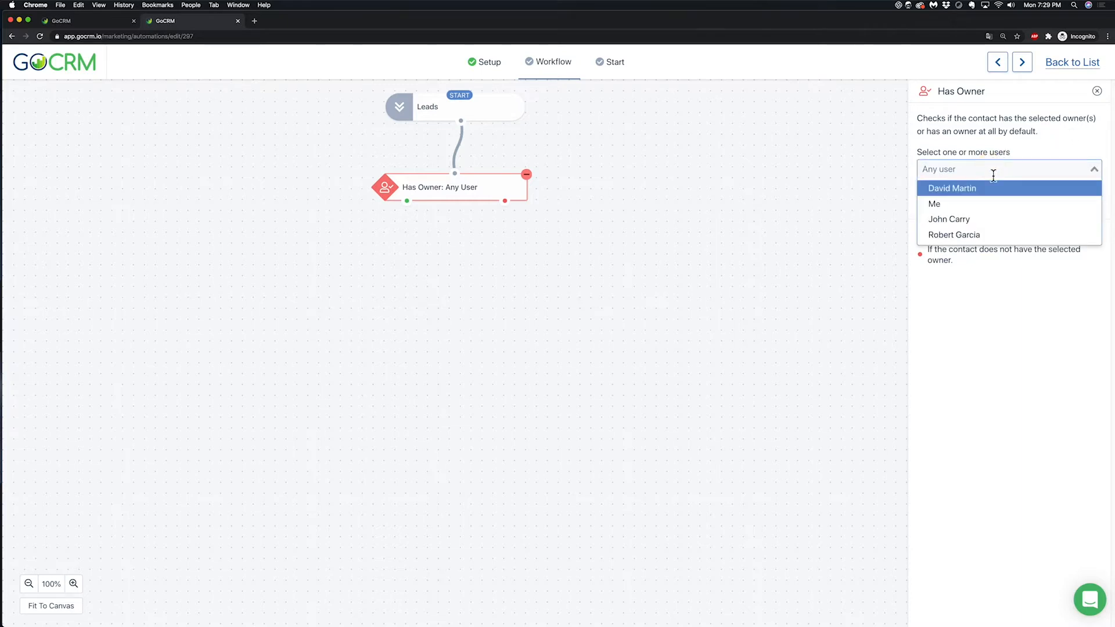
click(1018, 133)
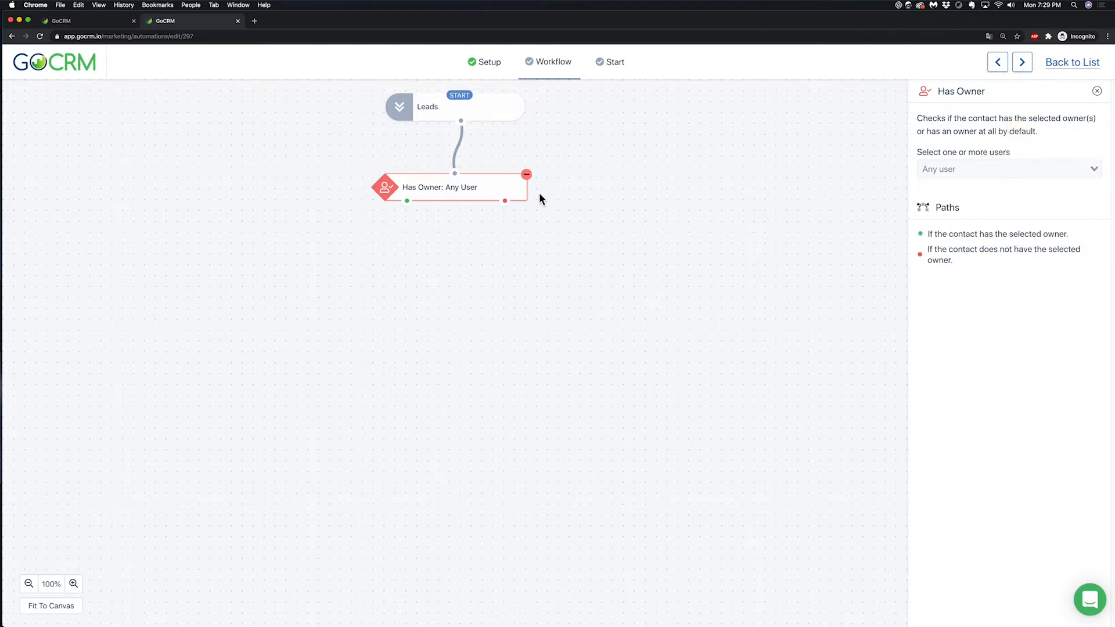
drag(488, 191, 486, 190)
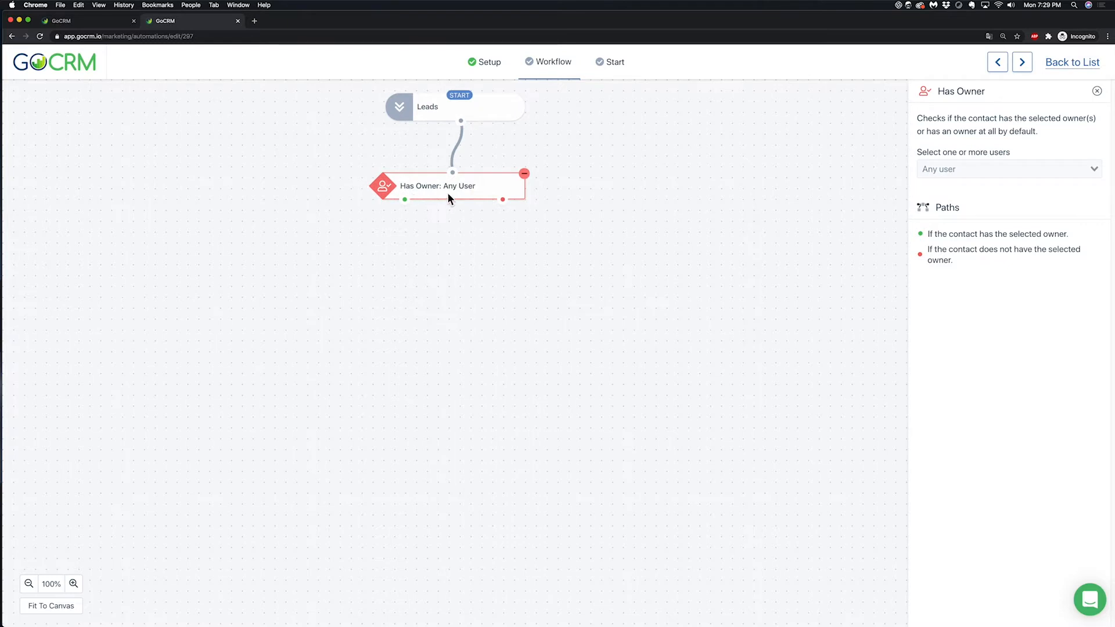
click(1097, 91)
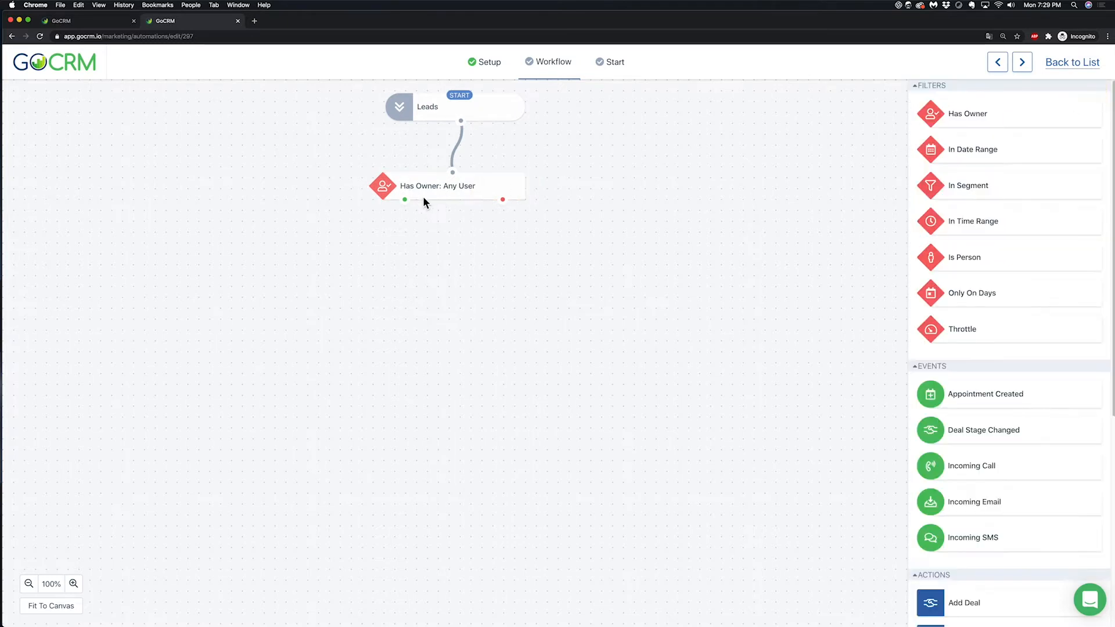
Step: Add a Send SMS action connected to the Has Owner filter's has-owner path, using the New Lead template
scroll(970, 342, down, 6)
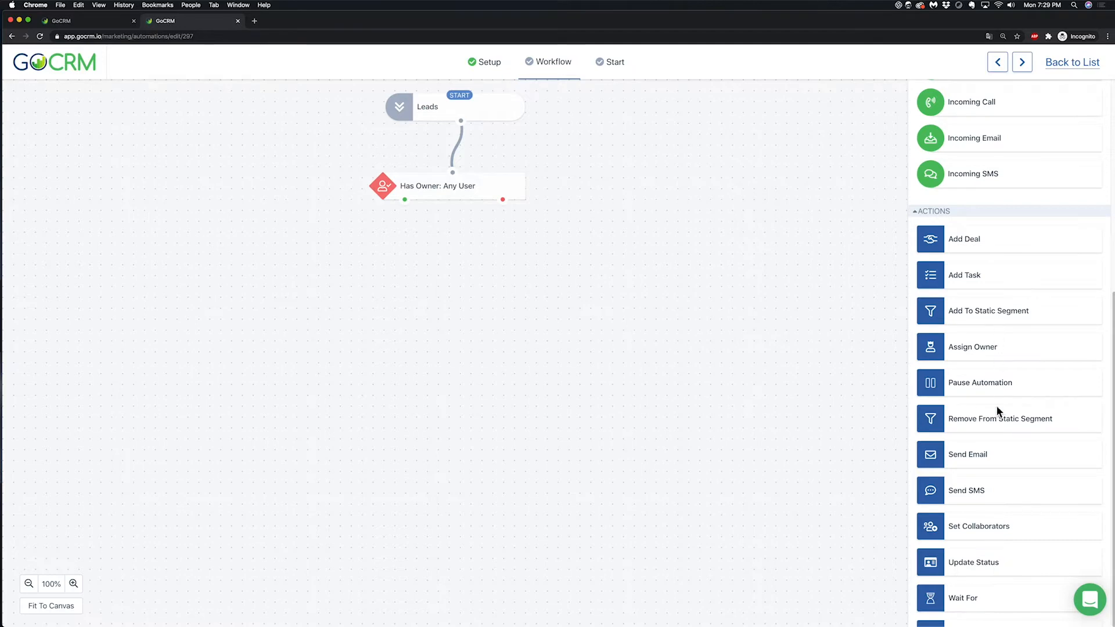
scroll(996, 441, down, 1)
drag(998, 475, 1032, 461)
scroll(982, 346, up, 4)
scroll(983, 351, down, 5)
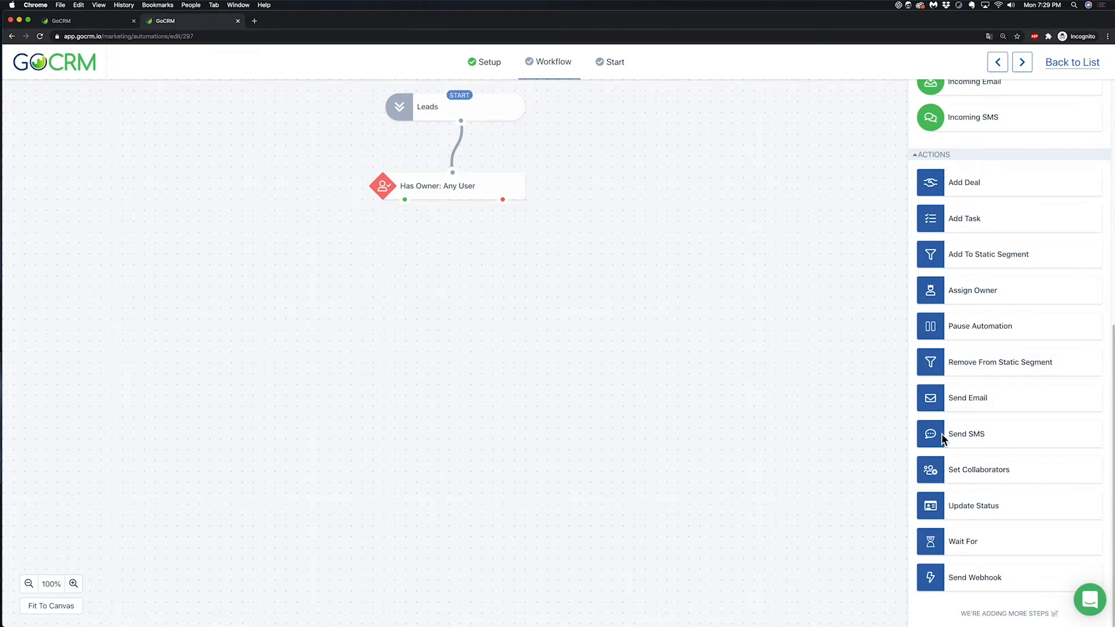
drag(962, 434, 354, 278)
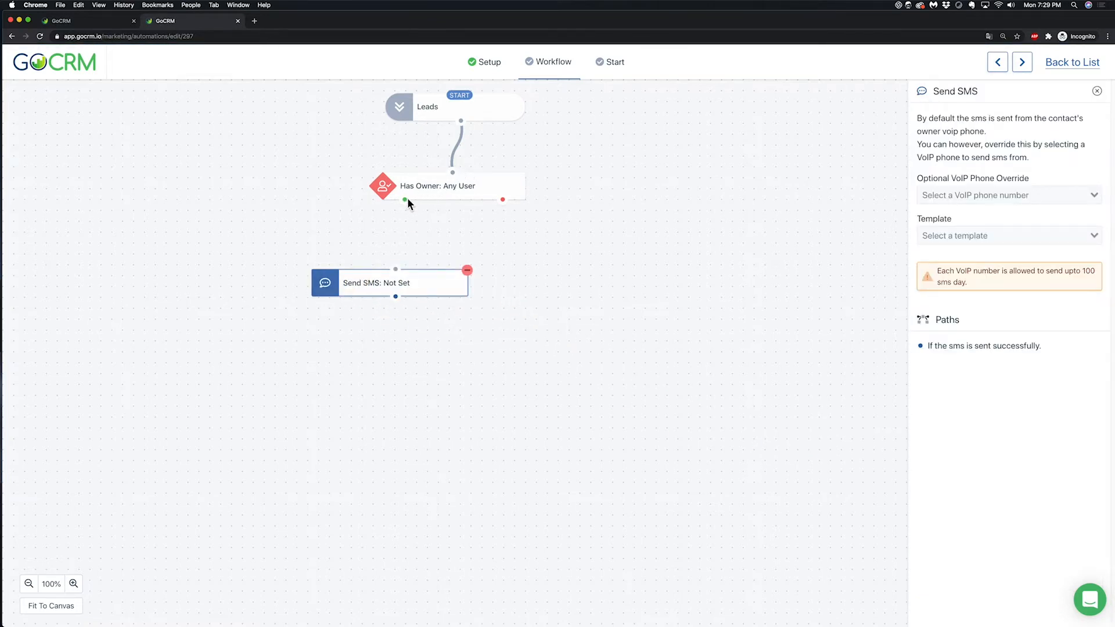
click(961, 234)
click(968, 256)
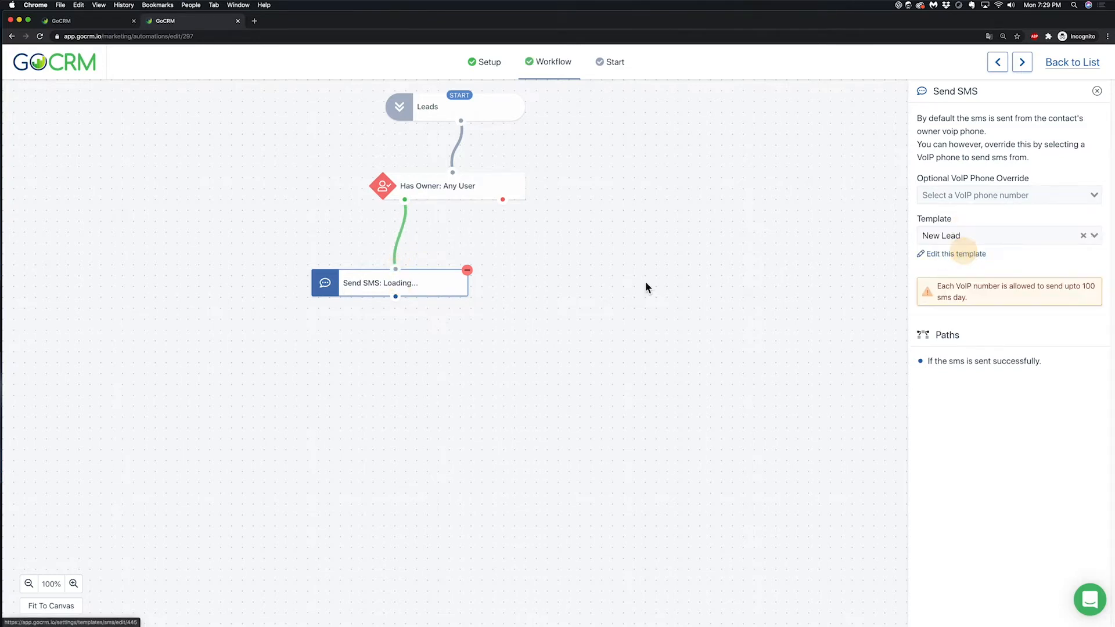
Step: Reposition the Has Owner and Send SMS blocks so the SMS action sits lower left of the filter, and close its settings
drag(437, 289, 392, 311)
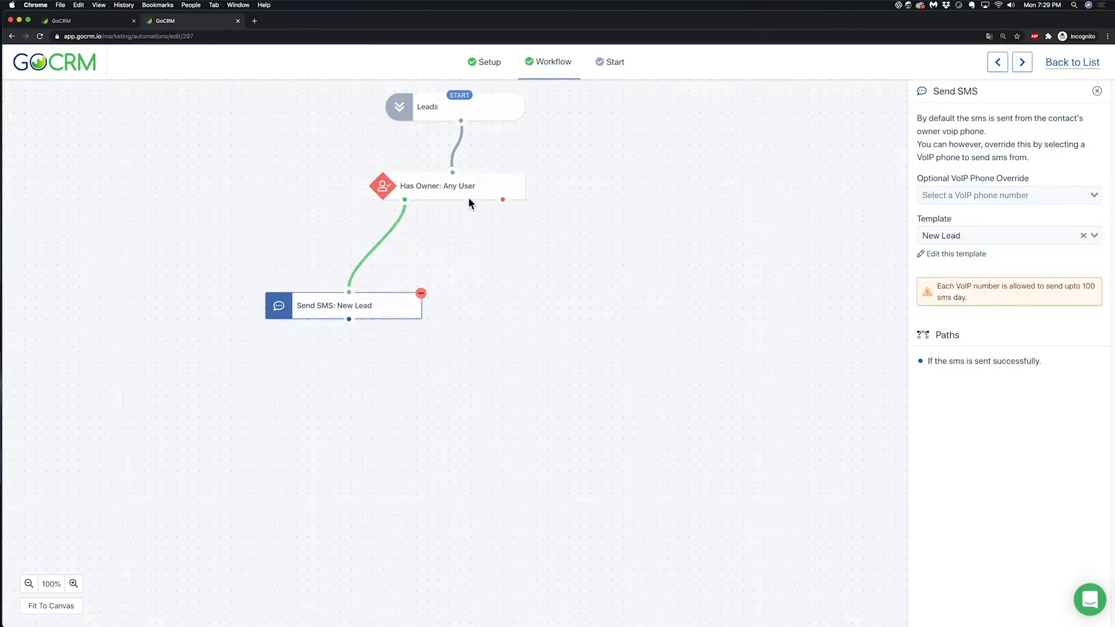
drag(468, 197, 473, 202)
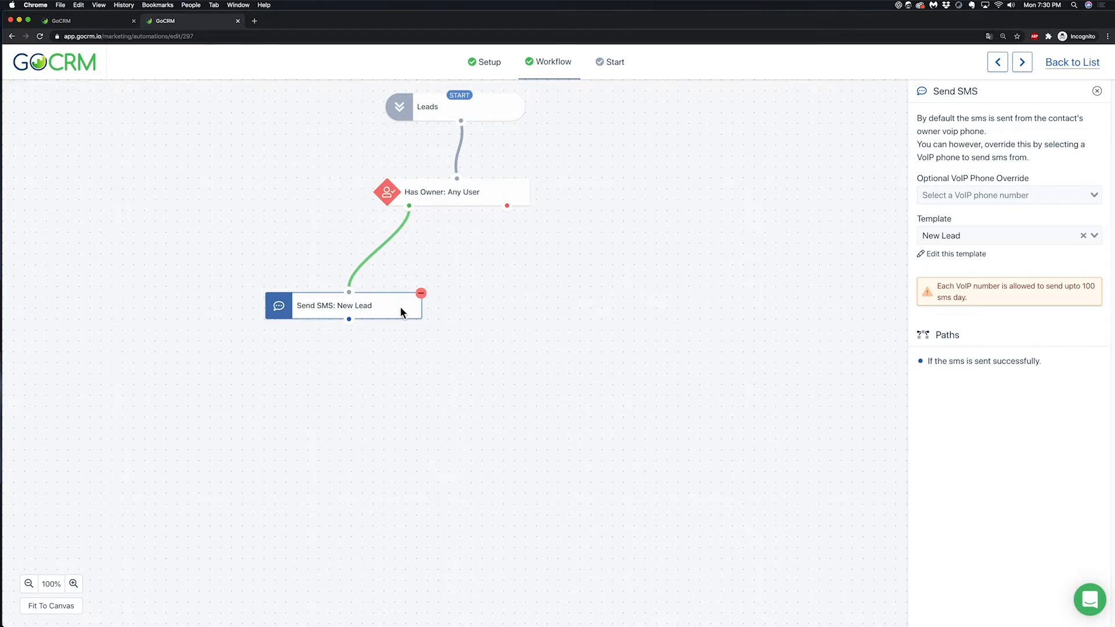
drag(400, 307, 396, 321)
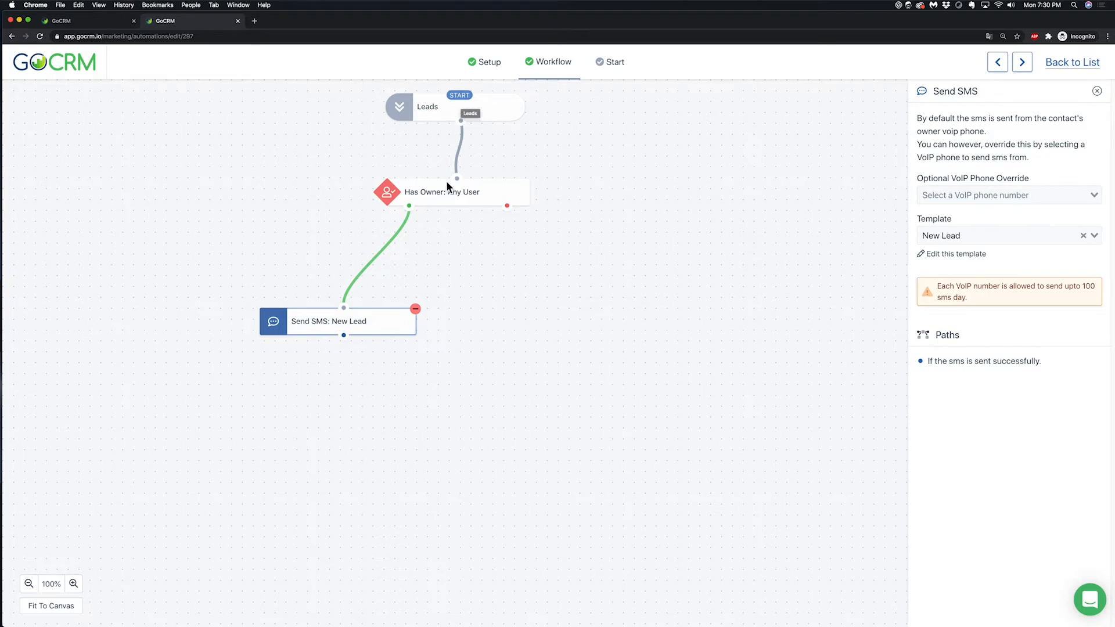
click(1098, 92)
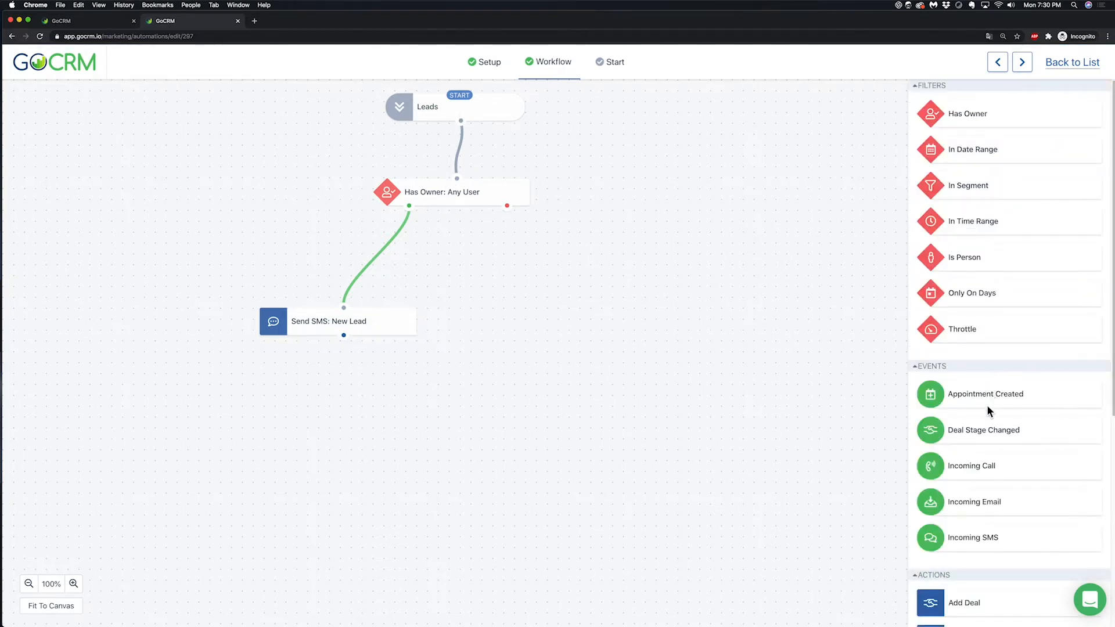
Step: Add an Assign Owner action below the Has Owner filter and connect it to the filter's no-owner path
scroll(921, 413, down, 7)
scroll(545, 227, down, 1)
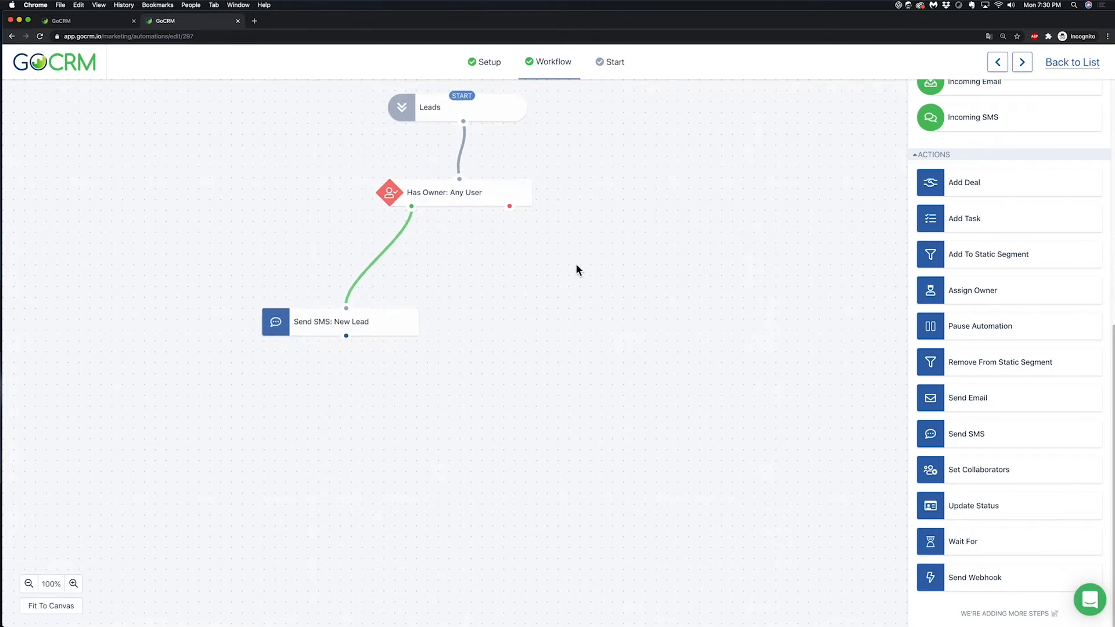
scroll(576, 263, up, 1)
drag(650, 377, 653, 356)
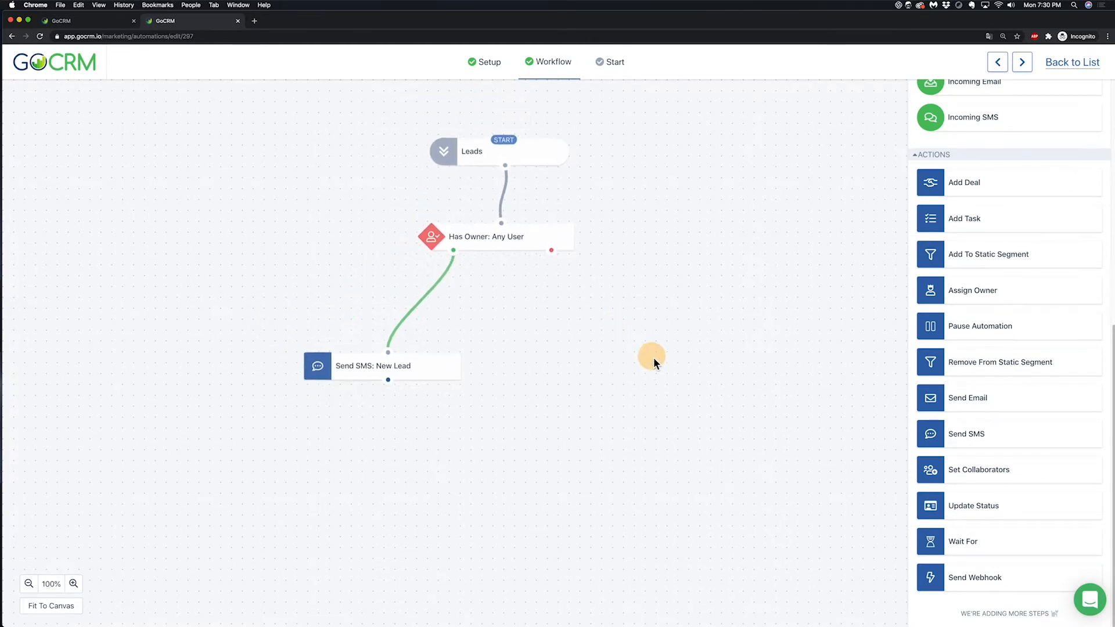
scroll(653, 356, down, 1)
scroll(524, 245, up, 1)
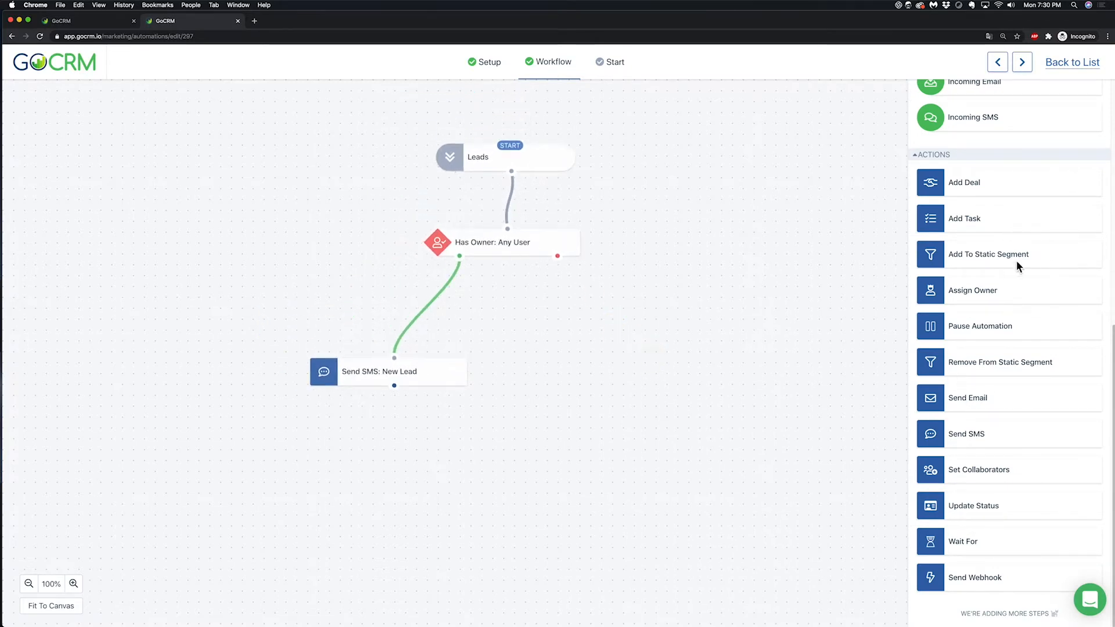
drag(1016, 290, 632, 309)
drag(448, 371, 447, 412)
drag(558, 257, 621, 325)
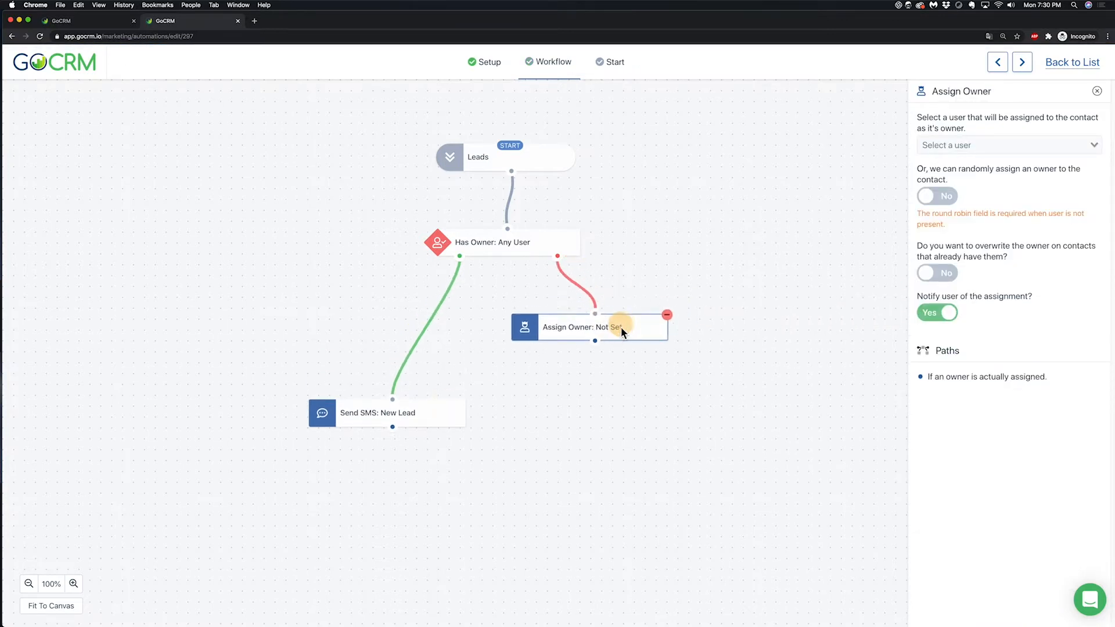
Step: Turn on random owner assignment for the Assign Owner action and move the Send SMS block further below it
click(951, 196)
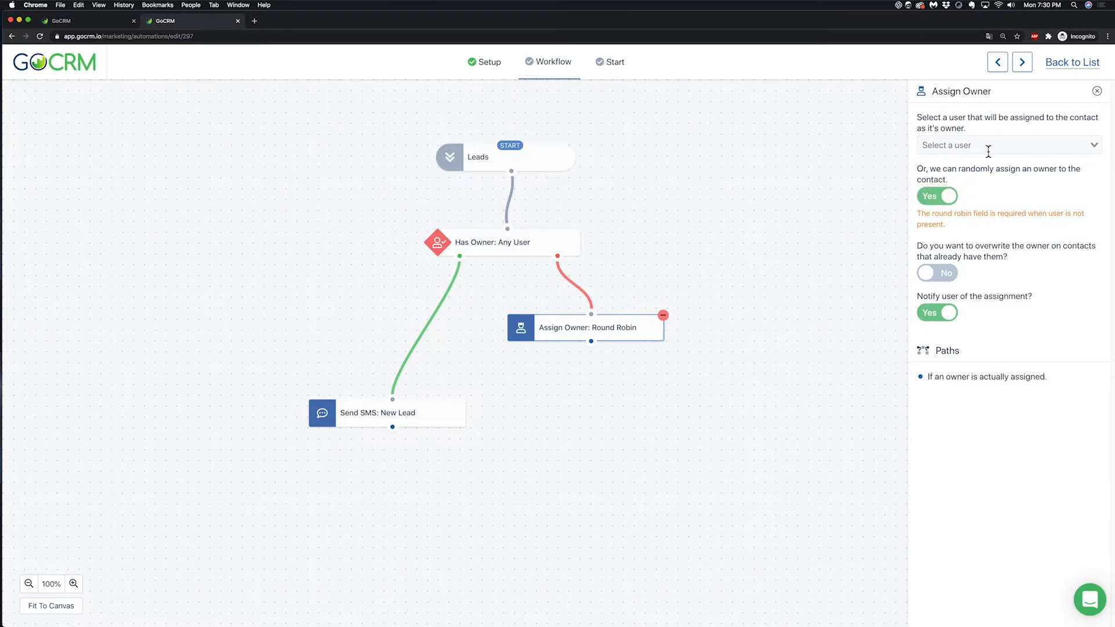
drag(423, 413, 429, 451)
drag(591, 336, 583, 331)
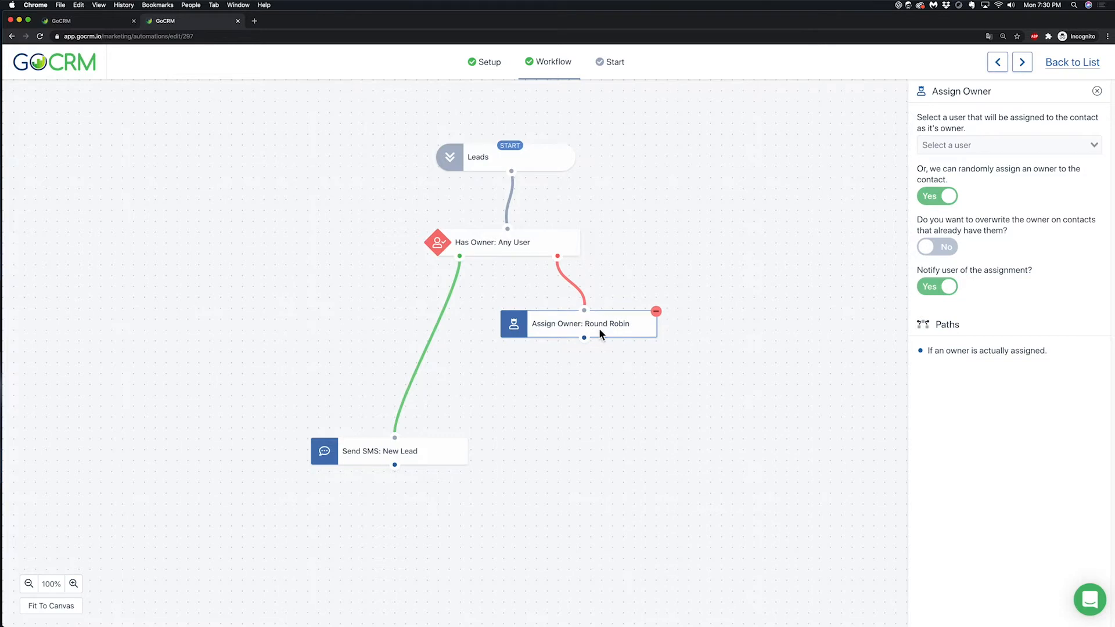
Step: Connect Assign Owner to the New Lead Send SMS action, center that SMS block beneath both paths, and close the settings
drag(584, 338, 525, 470)
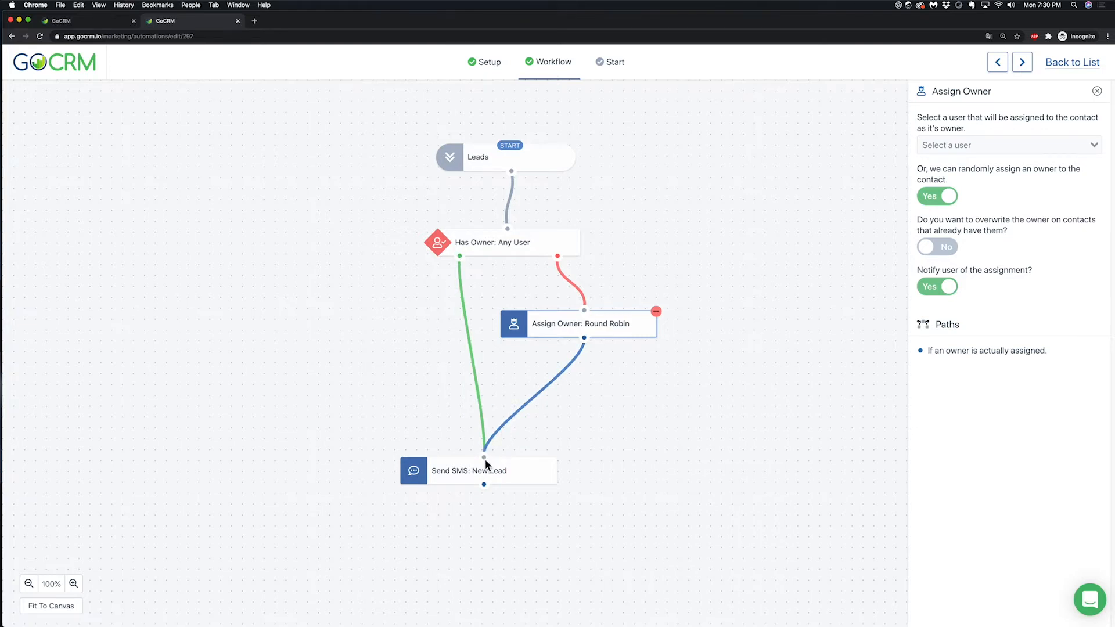
drag(485, 459, 508, 475)
drag(570, 322, 587, 316)
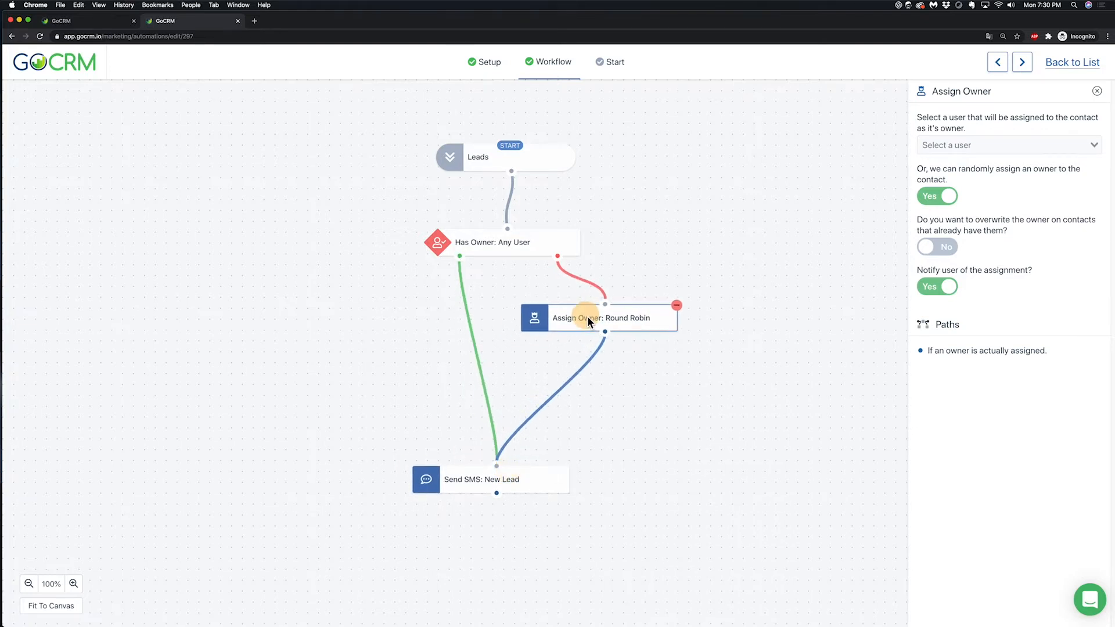
drag(687, 414, 729, 297)
click(1097, 91)
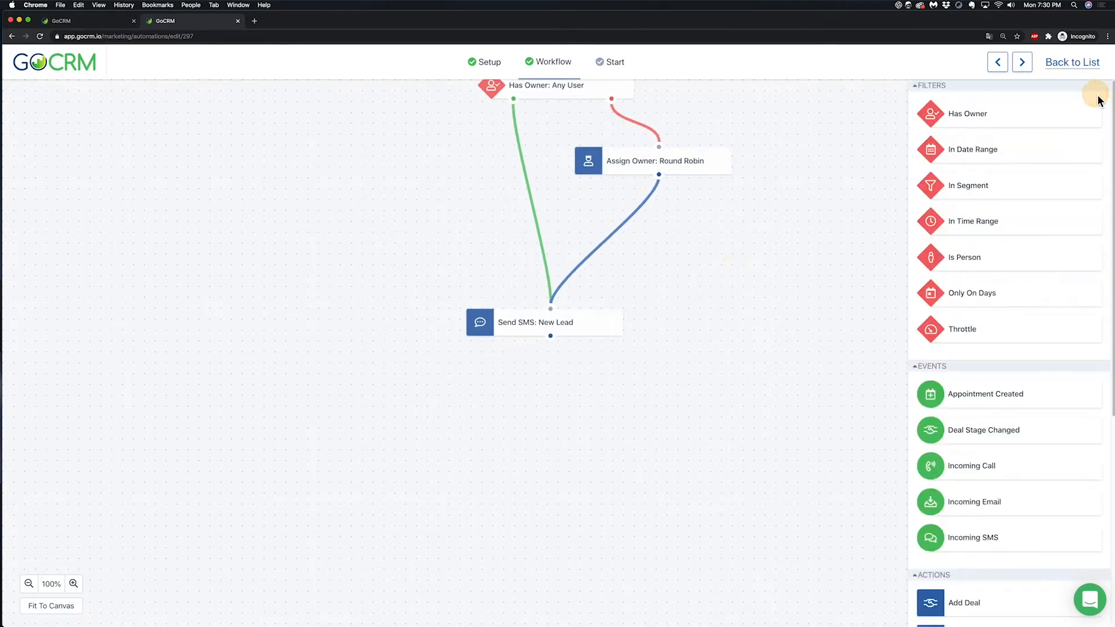
Step: Add an Only On Days filter below the New Lead Send SMS action and connect the two
drag(777, 420, 791, 380)
scroll(1047, 455, down, 3)
scroll(1047, 455, up, 7)
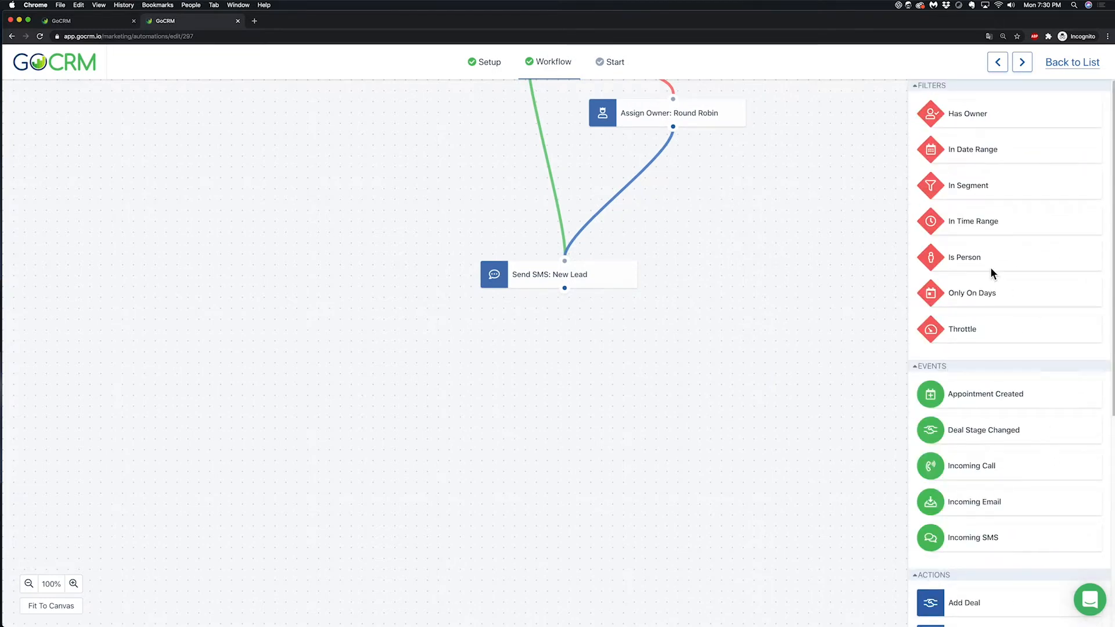
drag(988, 294, 537, 374)
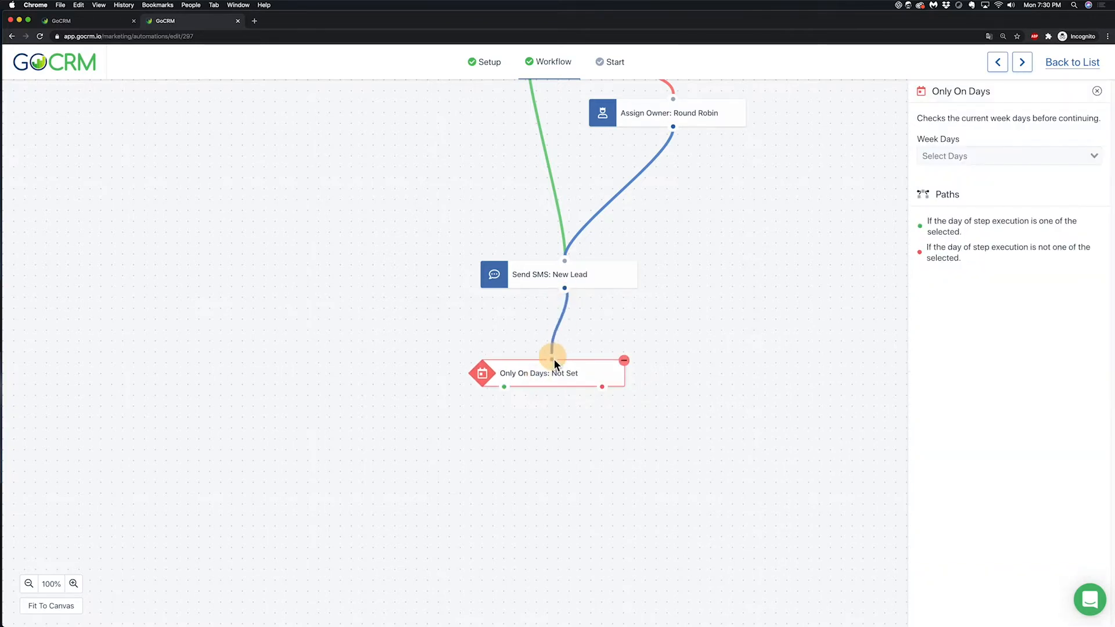
Step: Set the Only On Days filter's week days to Monday, Tuesday, Wednesday, Thursday and Friday
click(947, 156)
click(956, 173)
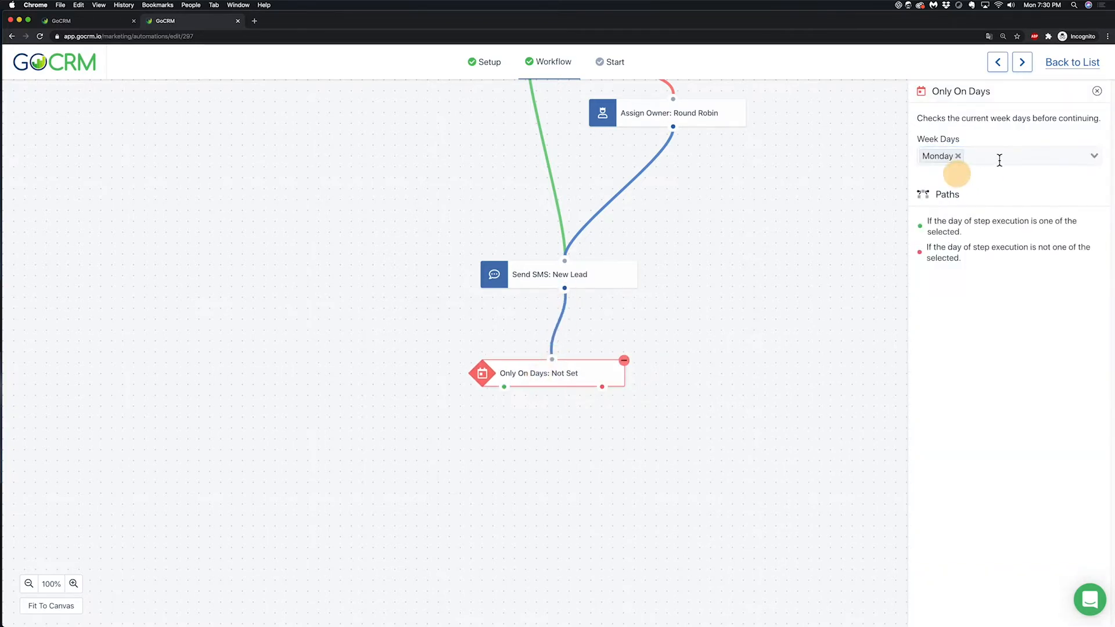
click(999, 161)
click(991, 192)
click(1089, 159)
click(1010, 203)
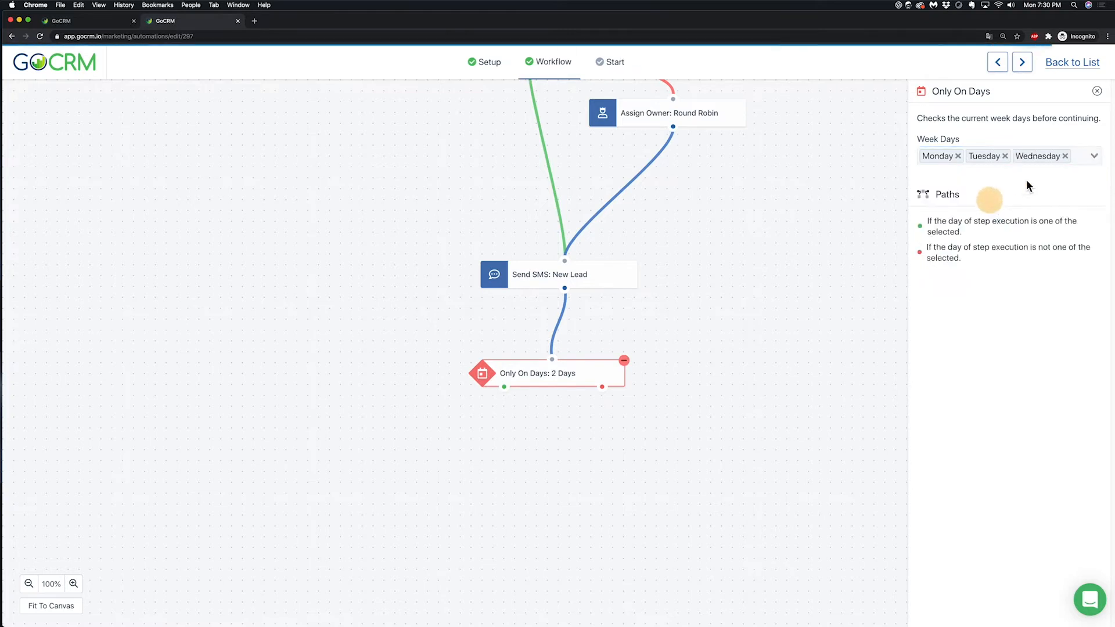
click(1075, 156)
click(1001, 222)
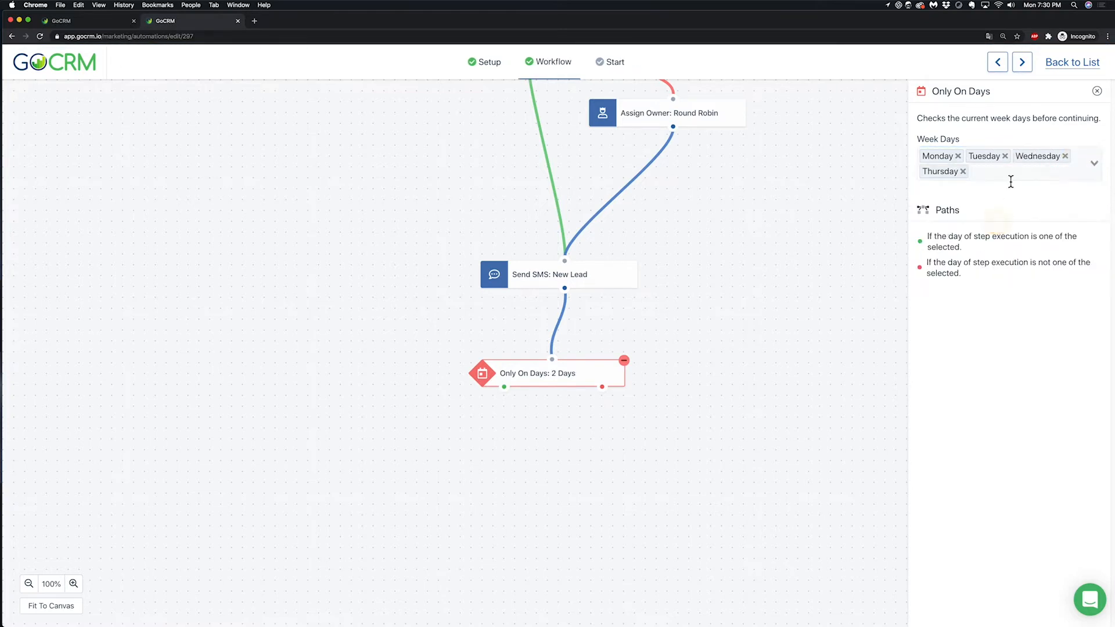
click(1011, 181)
click(978, 253)
drag(575, 386, 591, 381)
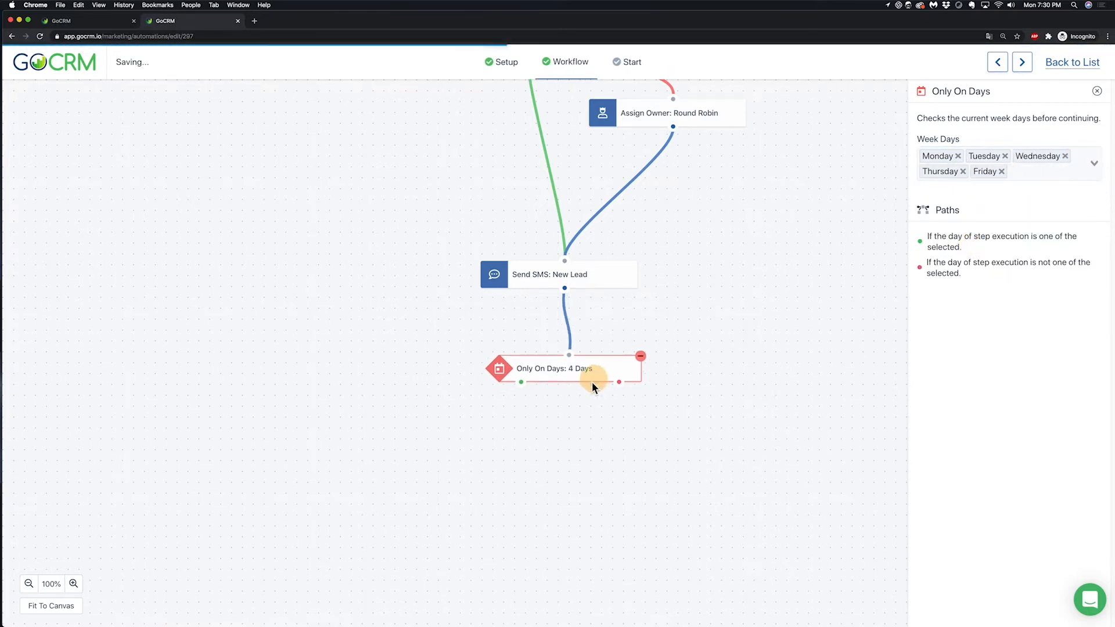
click(985, 174)
click(966, 253)
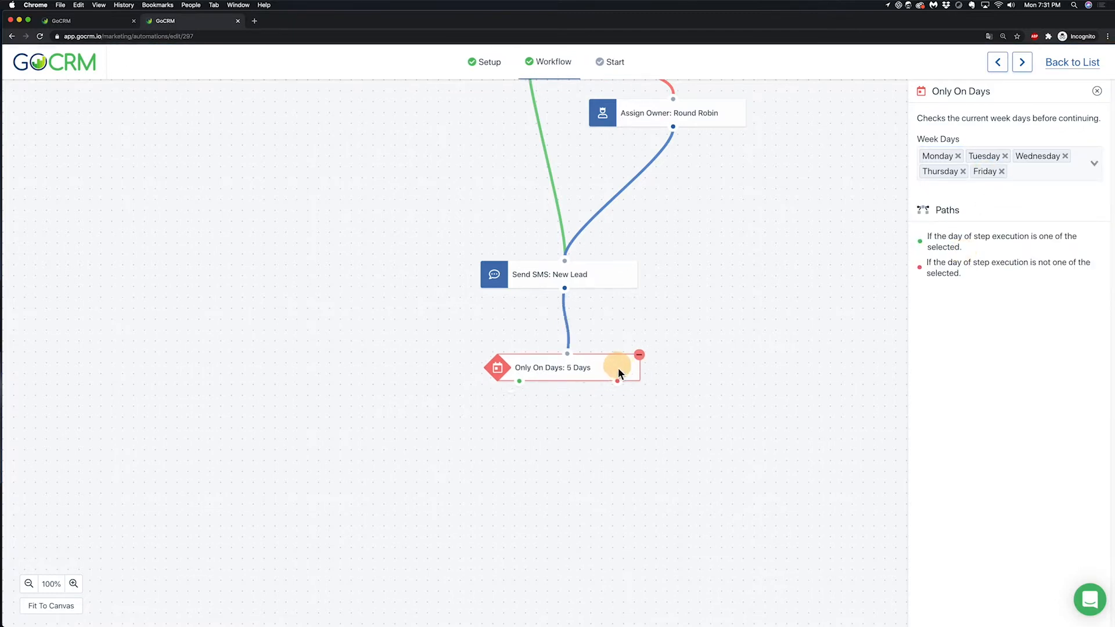
Step: Align the New Lead Send SMS and Only On Days blocks vertically with more space between them, and close the settings
drag(618, 368, 608, 375)
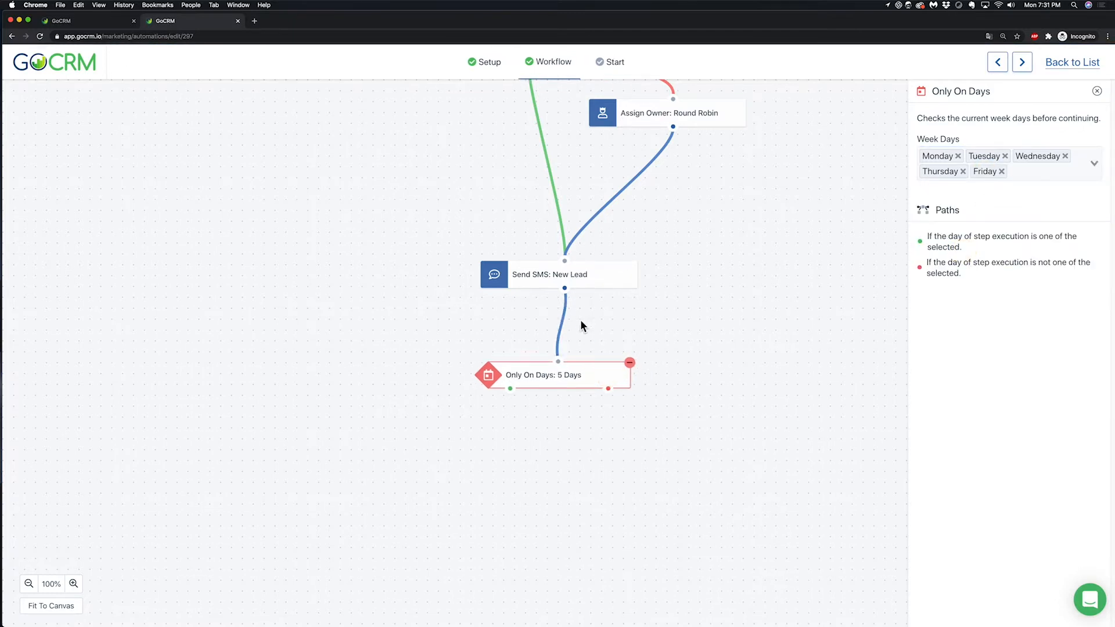
drag(570, 278, 575, 263)
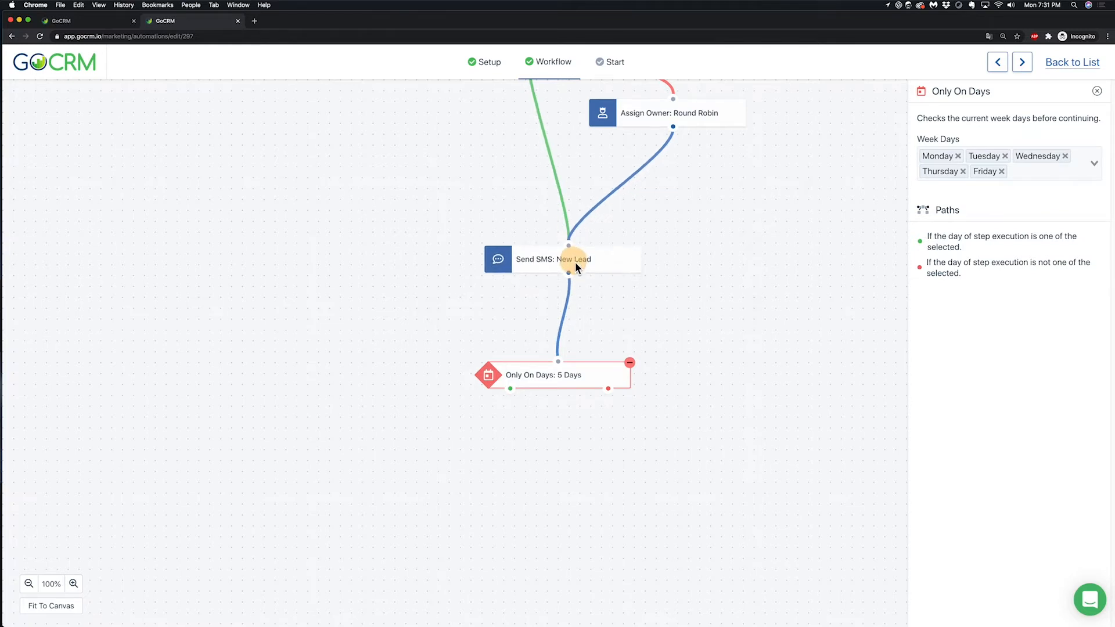
drag(569, 379, 568, 399)
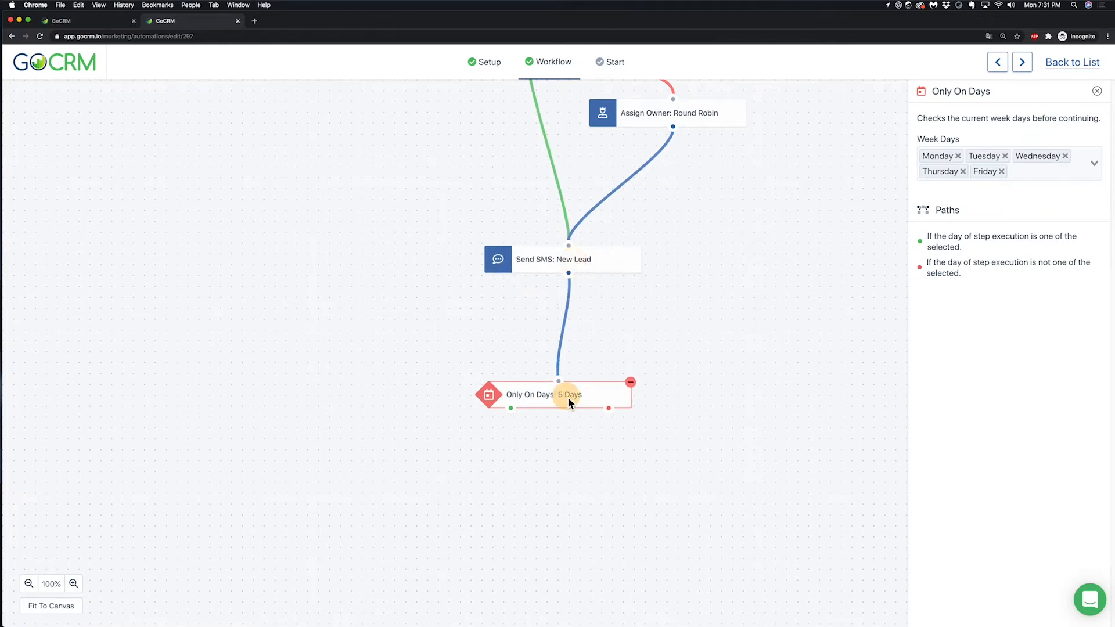
click(546, 266)
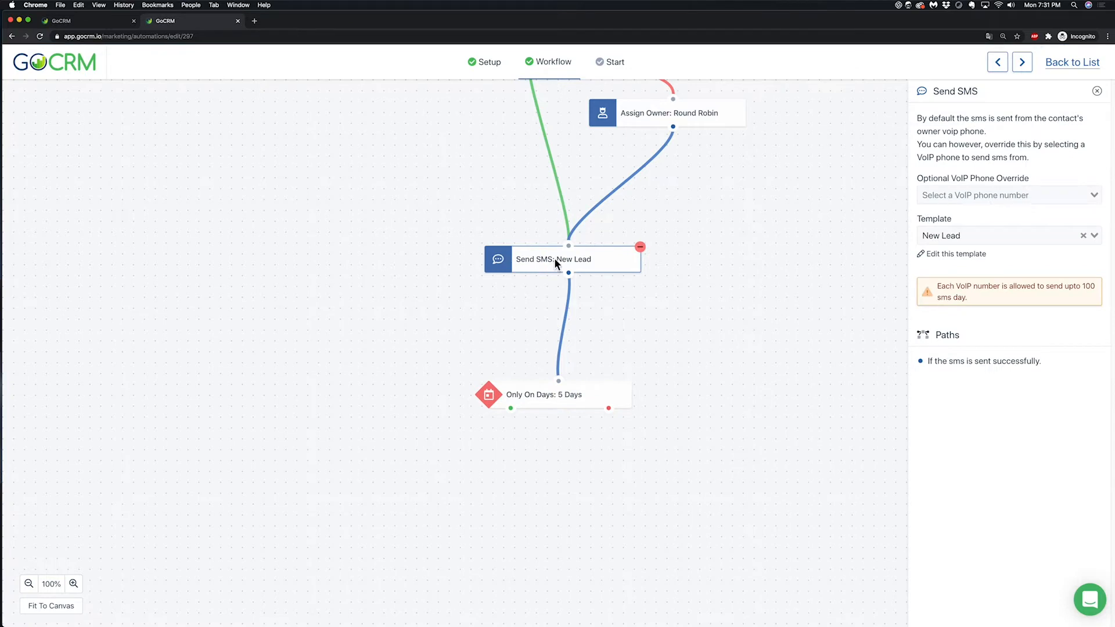
drag(552, 259, 552, 274)
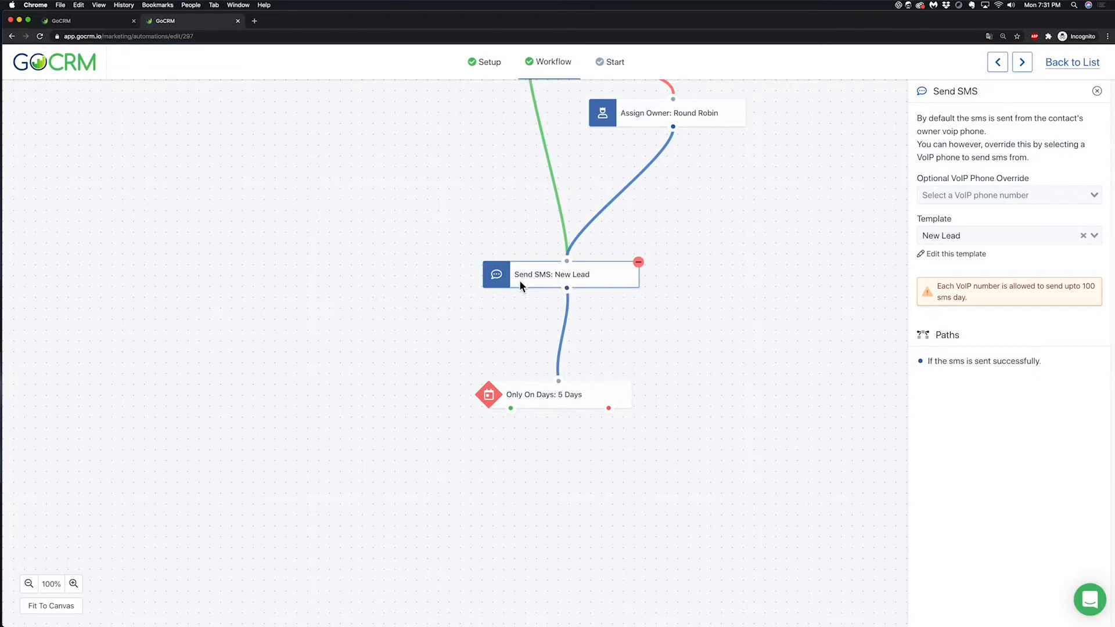
drag(549, 281, 544, 279)
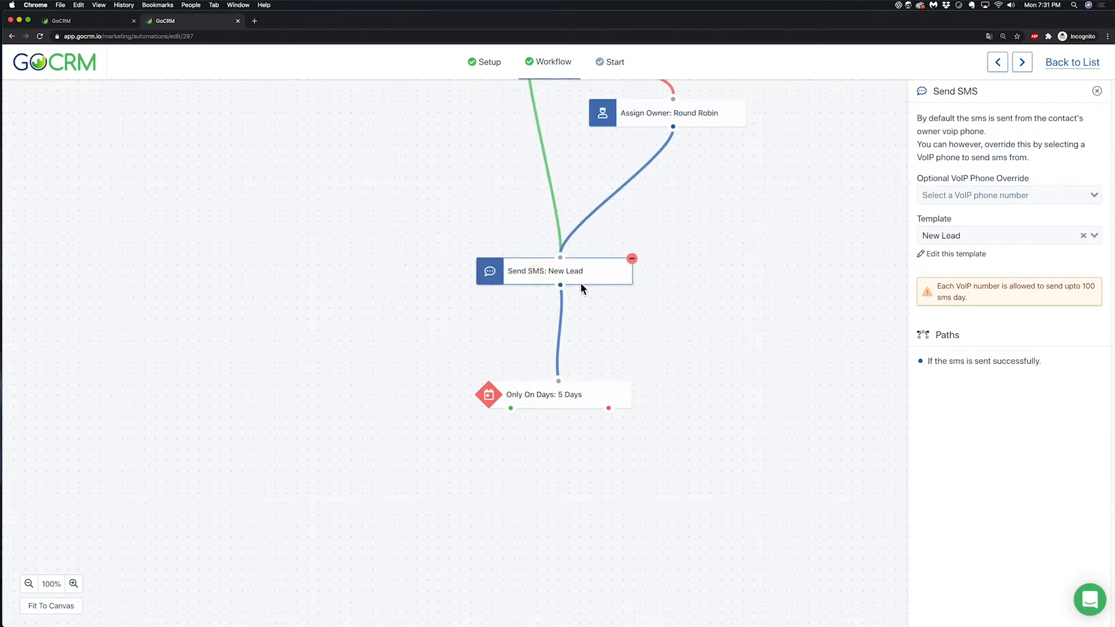
drag(578, 399, 560, 402)
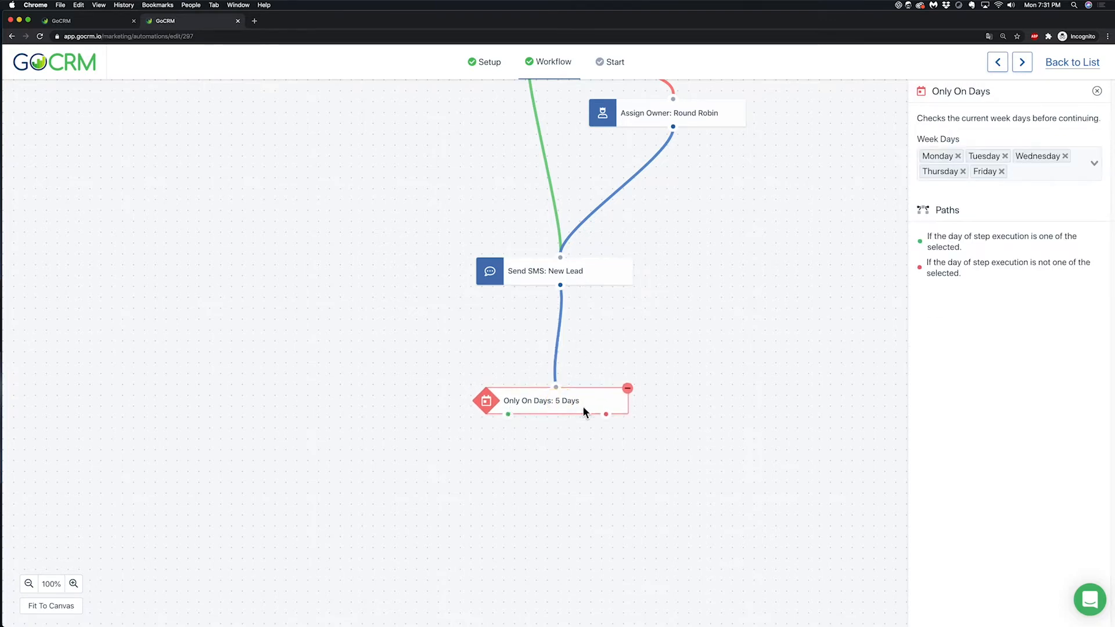
click(1097, 91)
Step: Add a Send SMS action with the New Lead Follow Up template on the Only On Days filter's non-selected-days path, and close its settings
scroll(985, 425, down, 5)
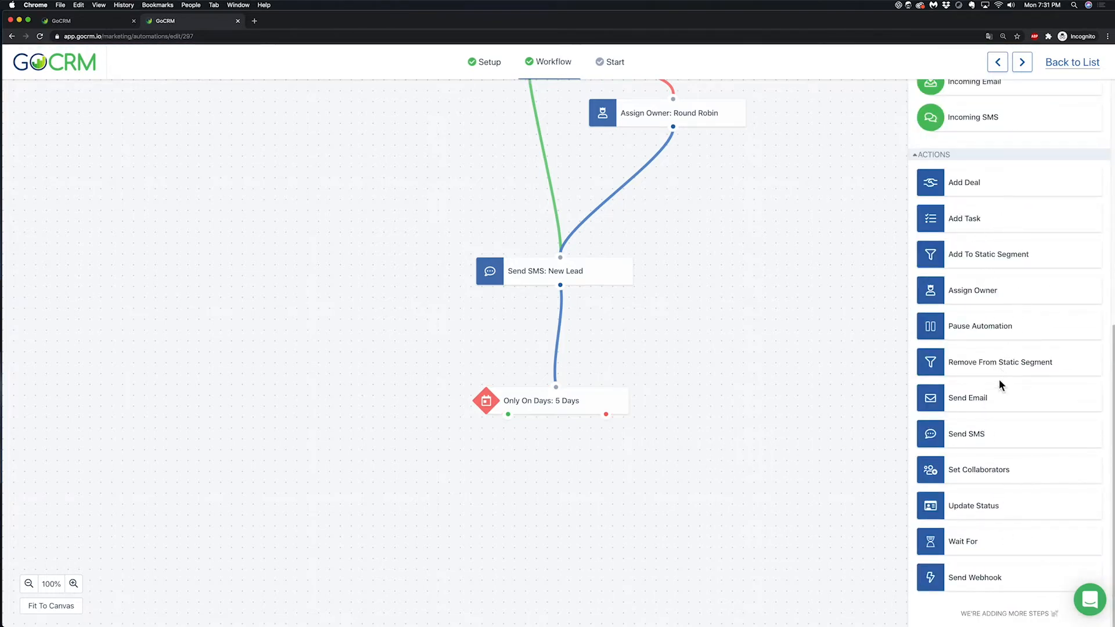
drag(959, 435, 693, 496)
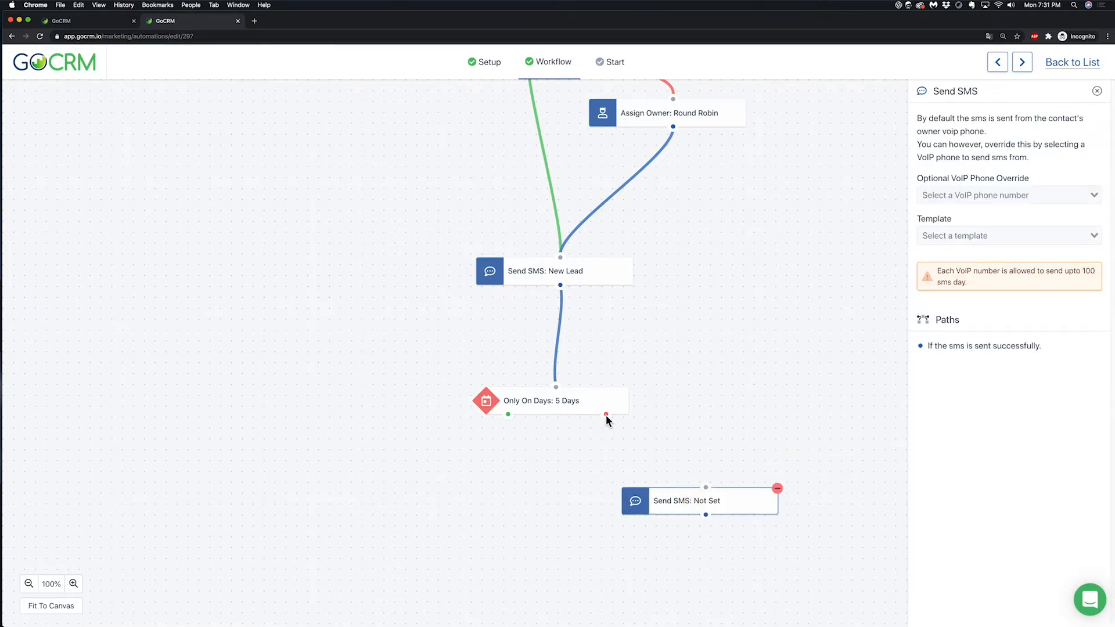
drag(605, 414, 715, 518)
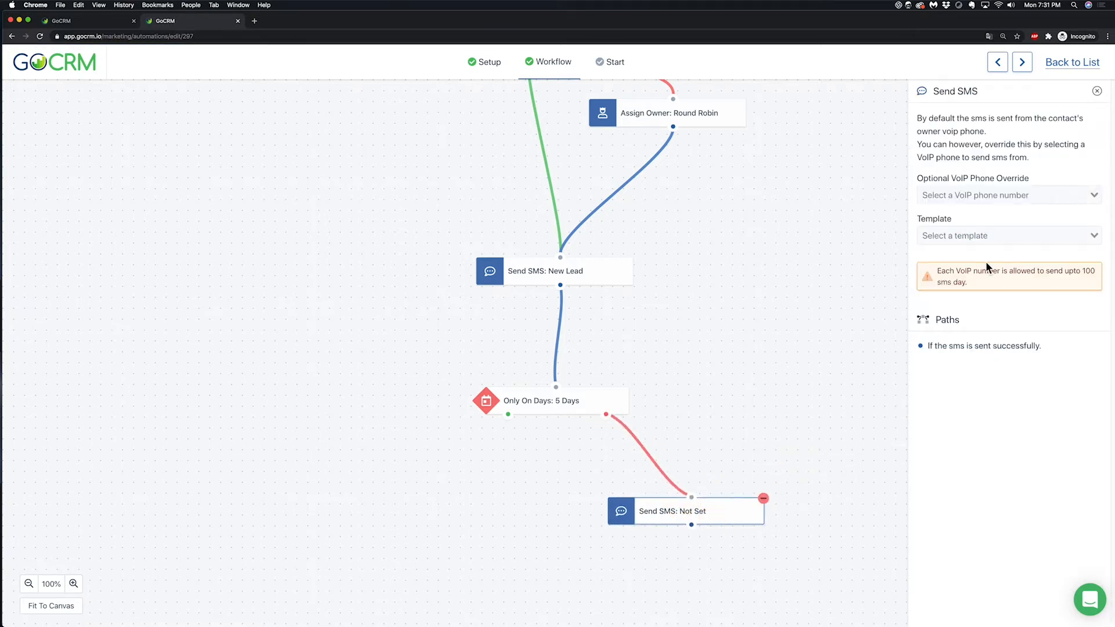
click(985, 236)
click(990, 271)
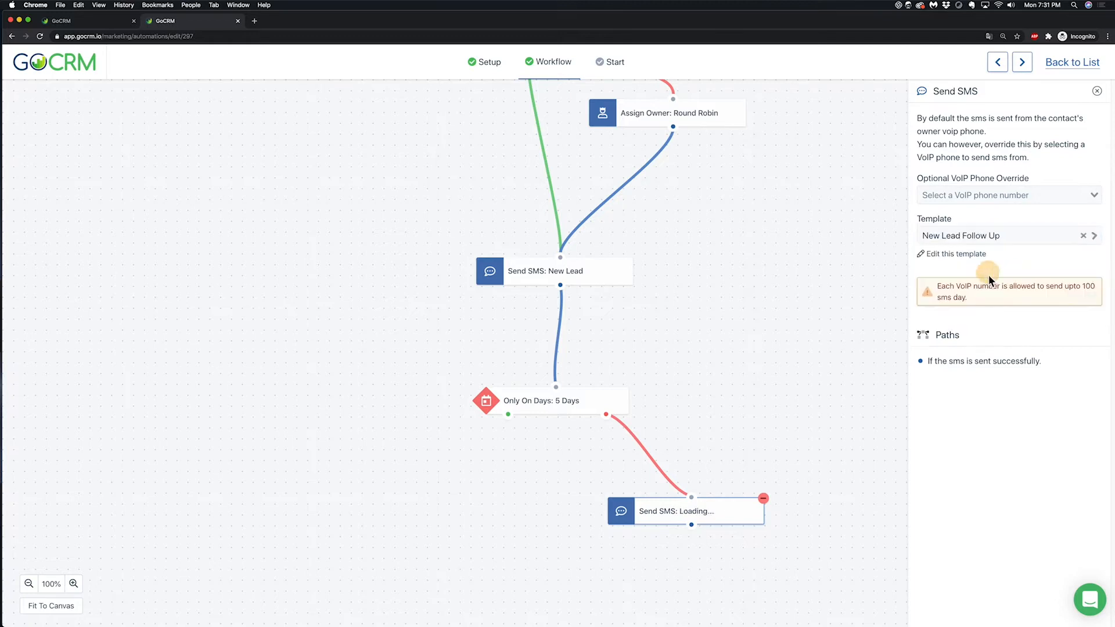
drag(719, 505, 717, 530)
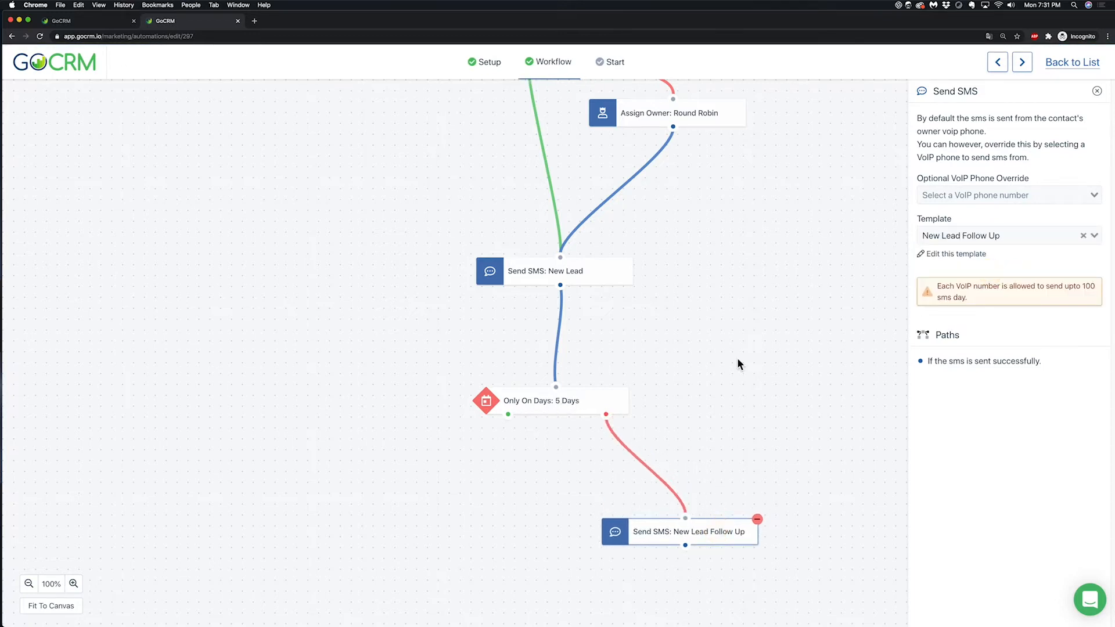
click(1096, 92)
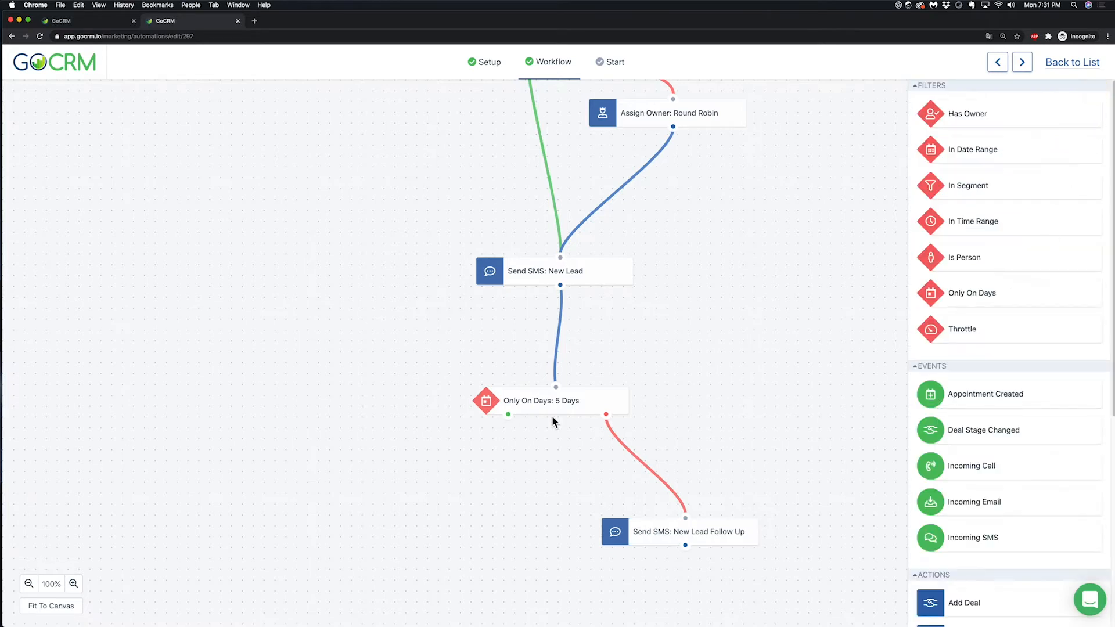
Step: Add an In Time Range filter below the Only On Days filter's selected-days path, set After to 9 AM, and choose a Before time
drag(508, 416, 419, 511)
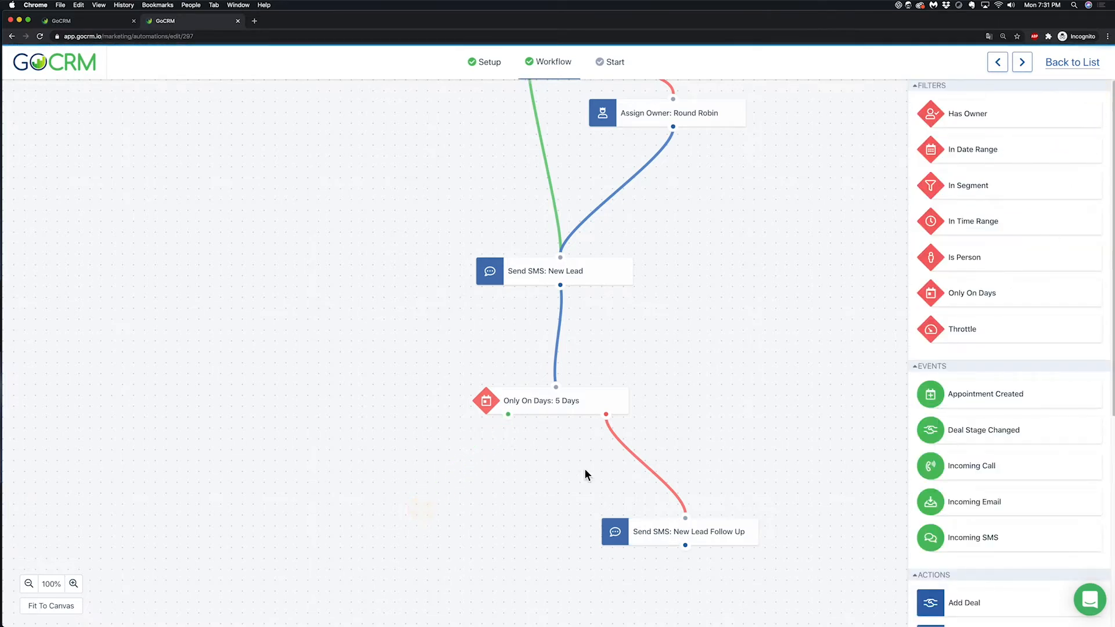
drag(985, 235, 466, 494)
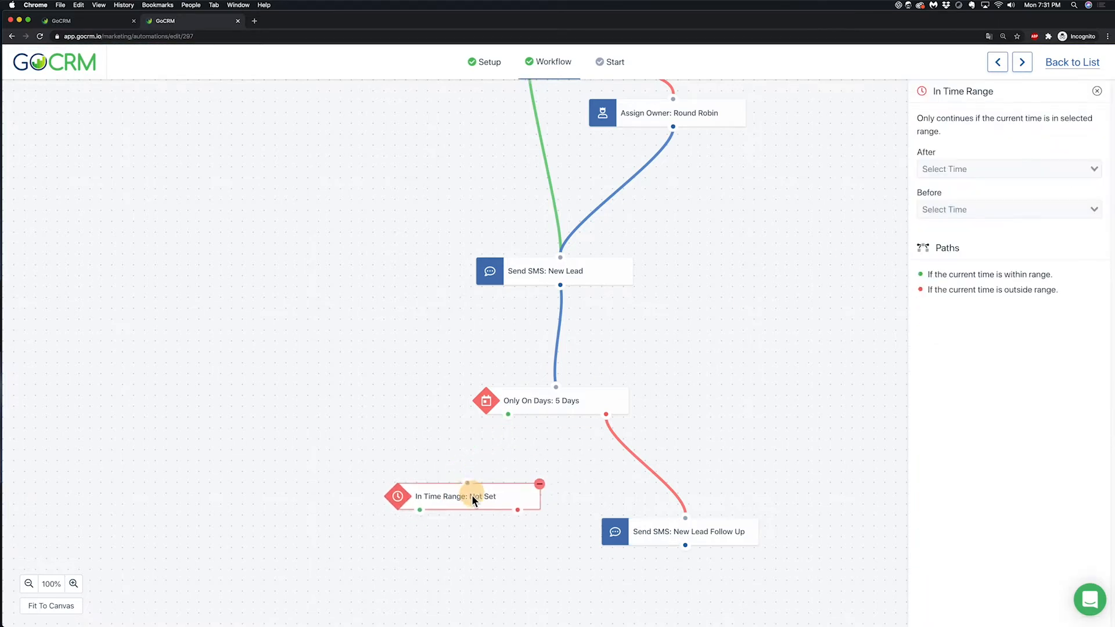
click(958, 169)
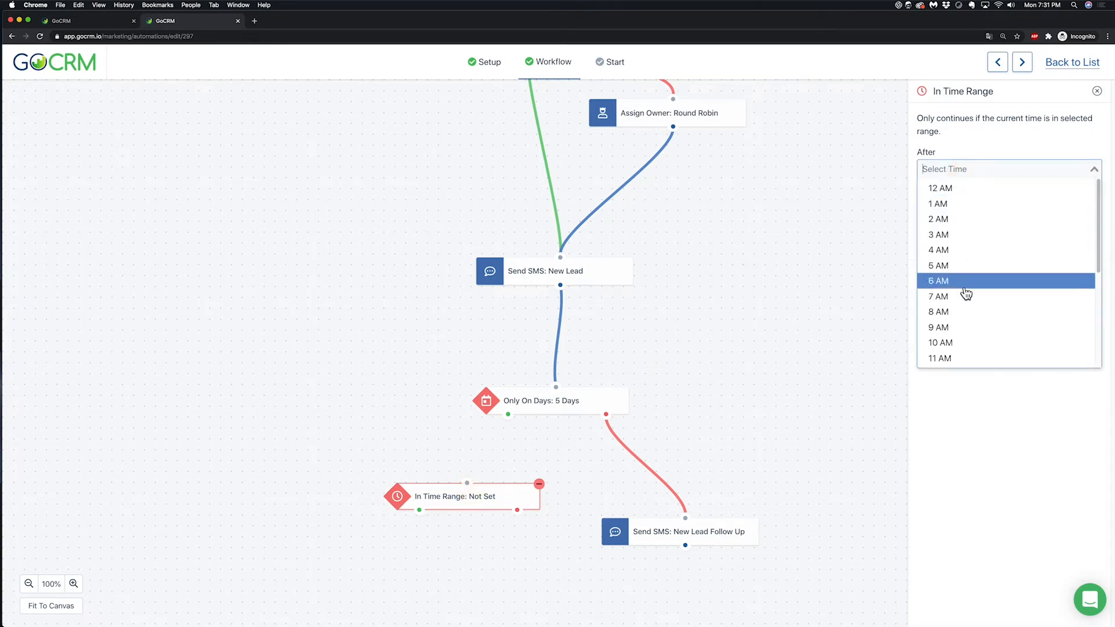
scroll(967, 317, down, 2)
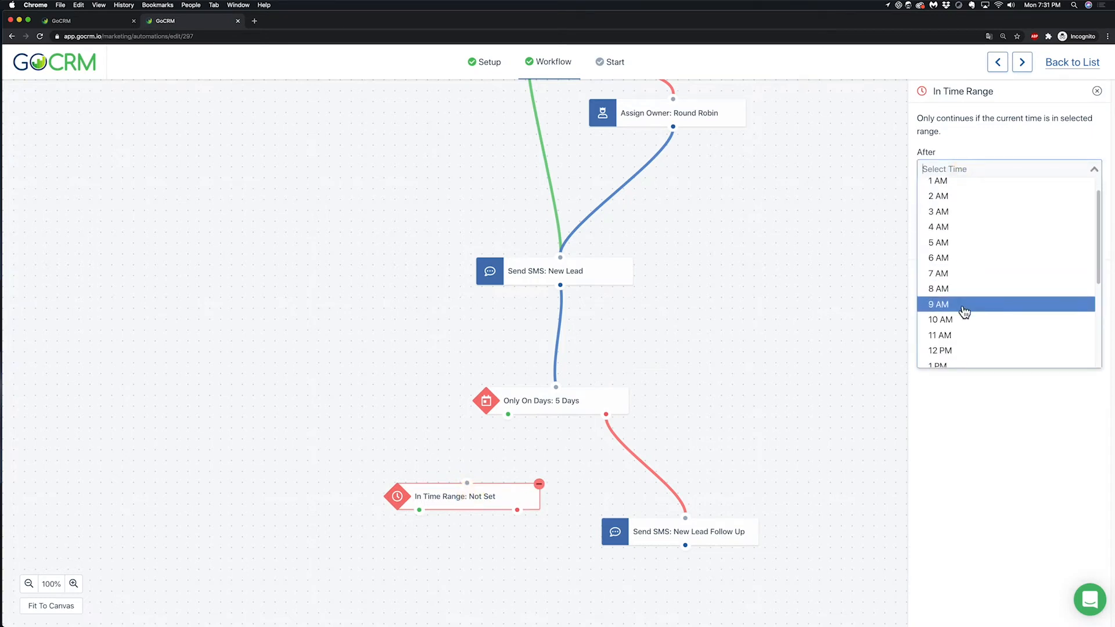
click(967, 315)
click(961, 210)
scroll(967, 365, down, 3)
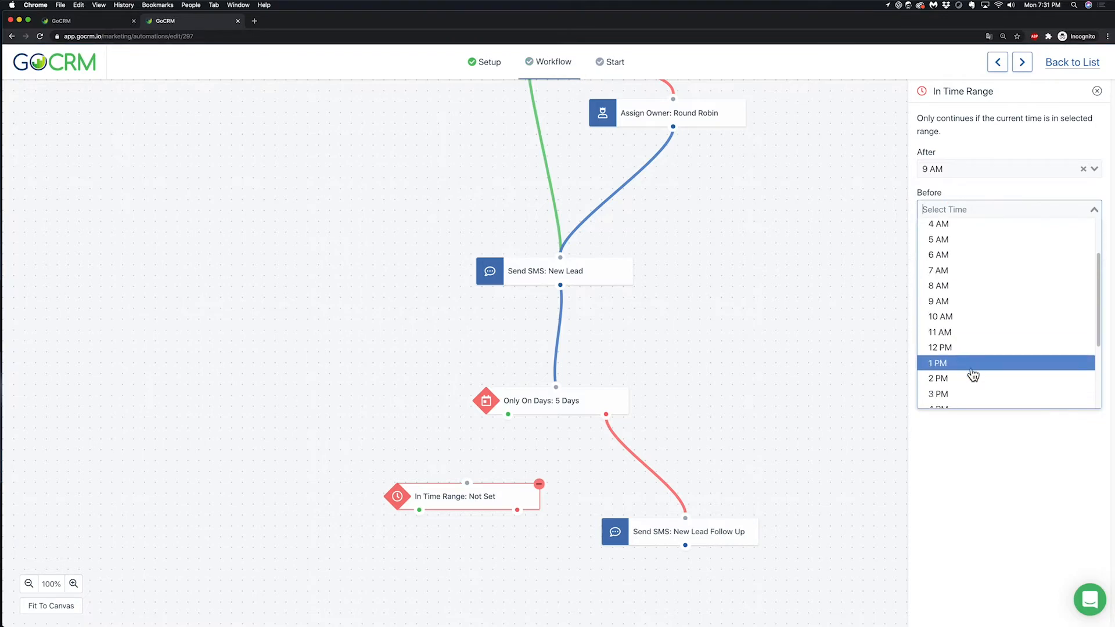
click(961, 400)
Step: Delete the New Lead Follow Up Send SMS block from the non-selected-days path and connect the selected-days path to the In Time Range filter
click(722, 533)
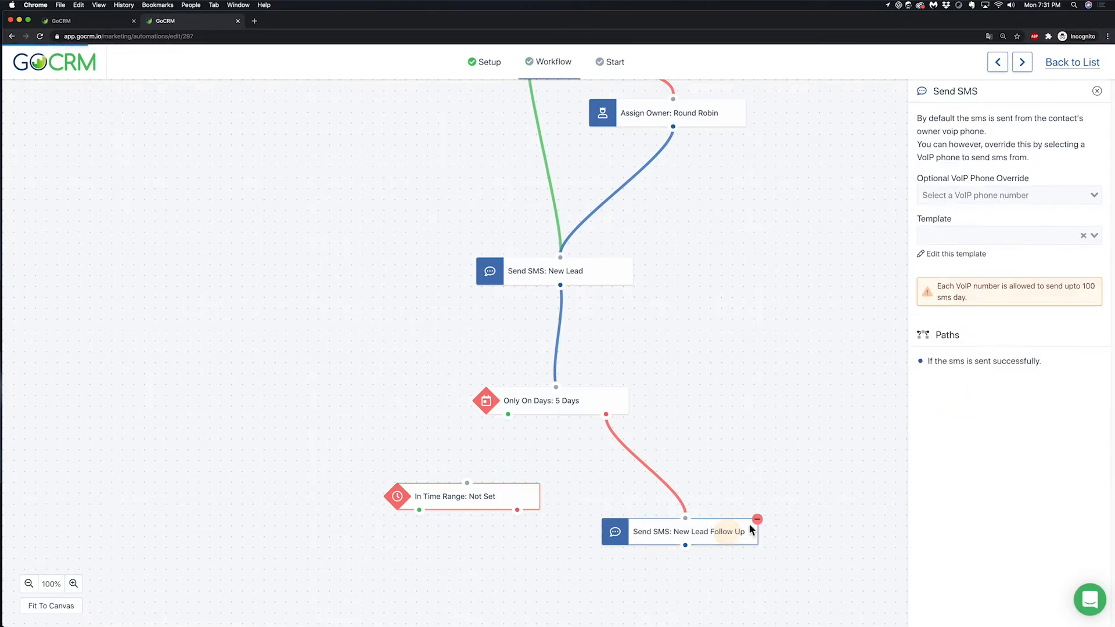
click(758, 519)
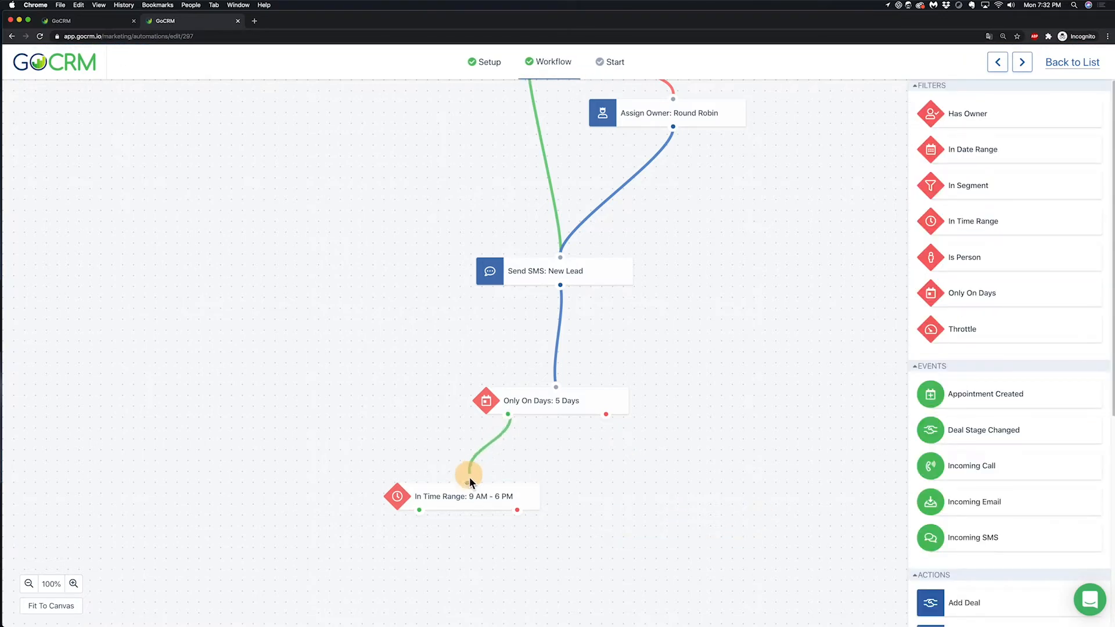
Step: Add a Send SMS action with the New Lead Follow Up template on the In Time Range filter's in-range path
scroll(681, 421, down, 2)
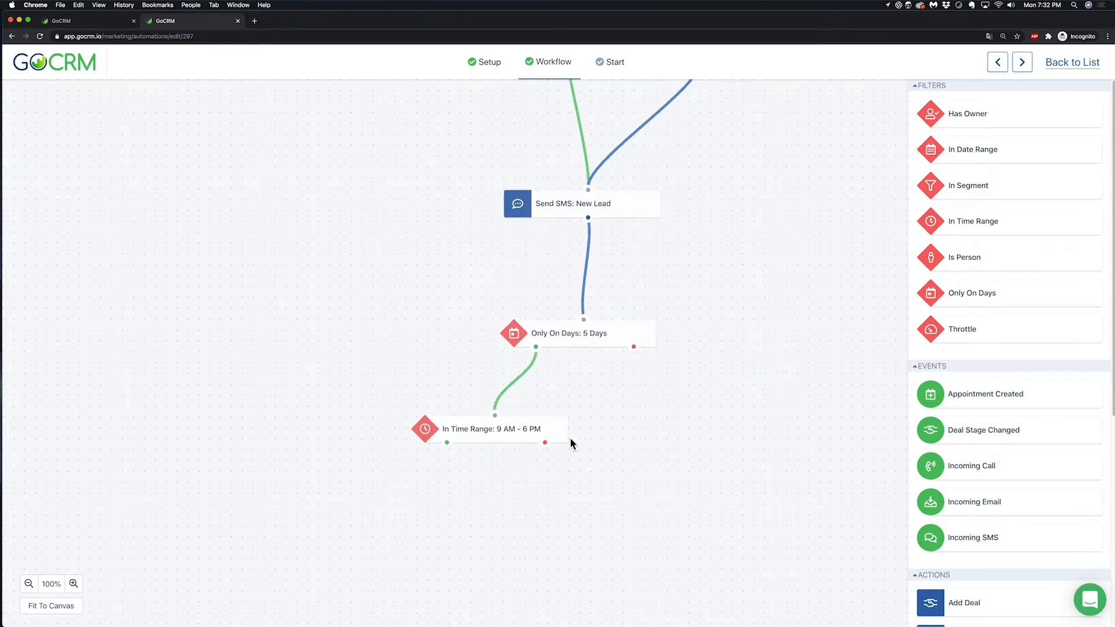
scroll(965, 457, down, 7)
drag(1005, 441, 451, 480)
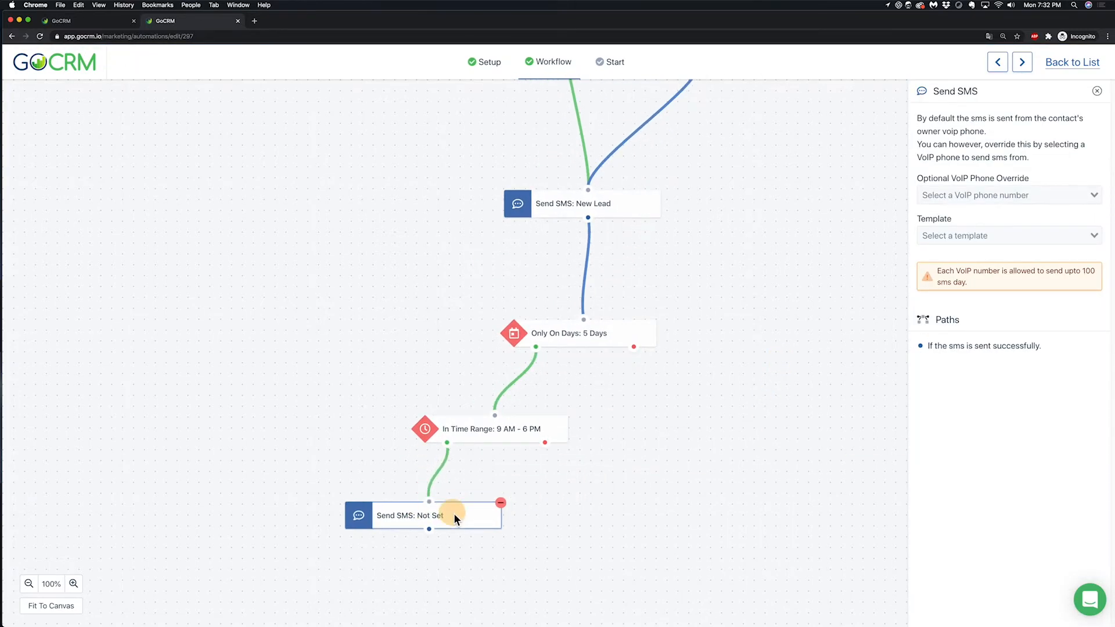
click(957, 236)
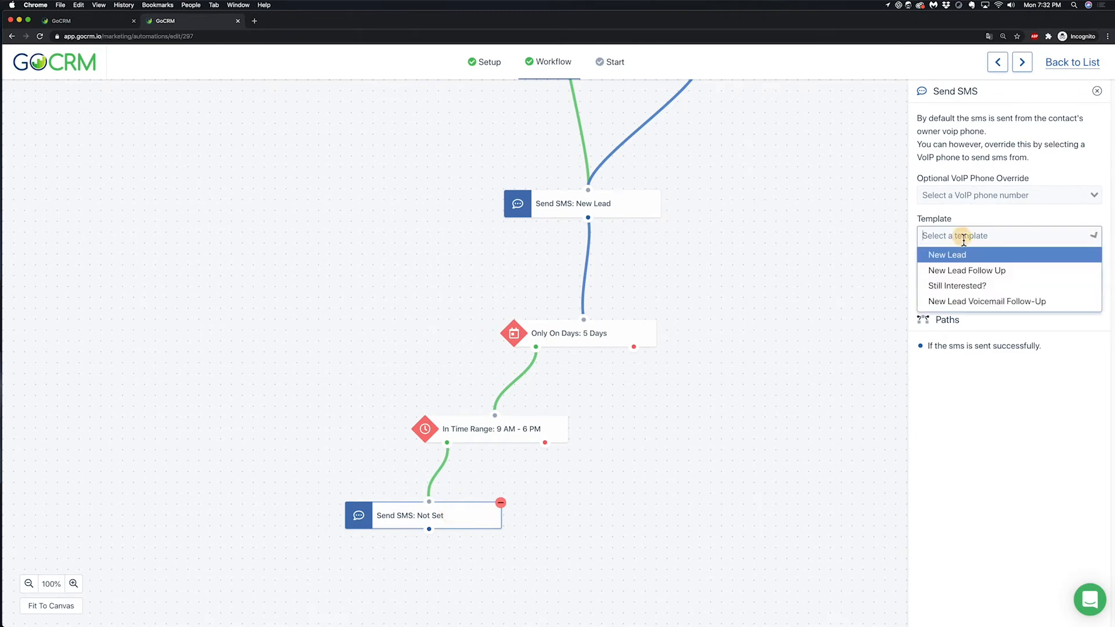
click(997, 270)
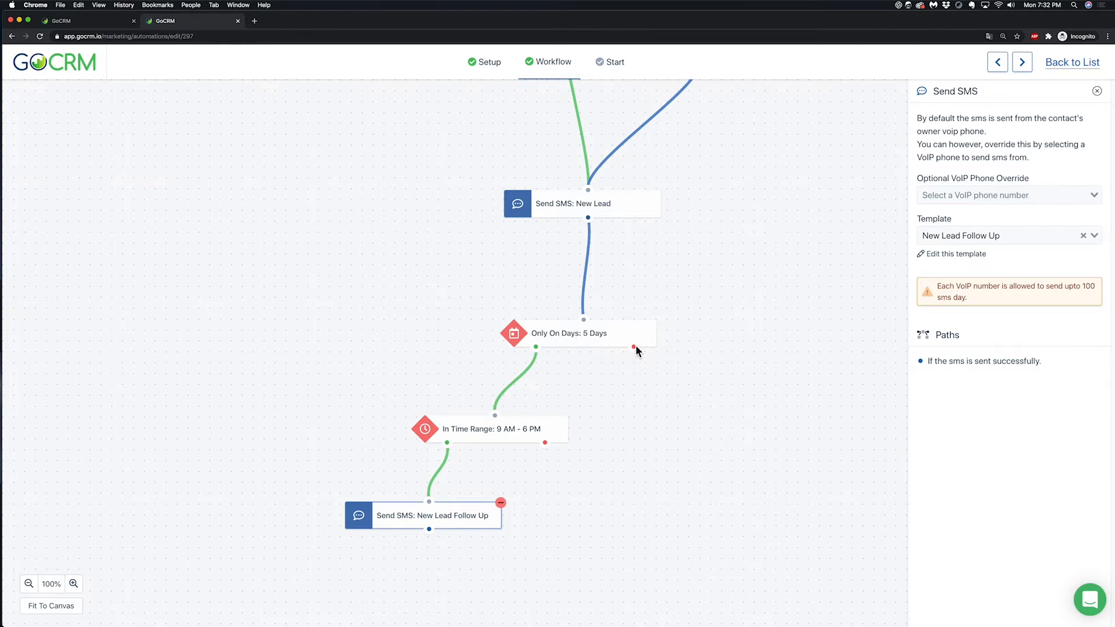
Step: Move the New Lead Follow Up block farther below the In Time Range filter and close the open settings
drag(675, 420, 725, 508)
scroll(724, 436, up, 5)
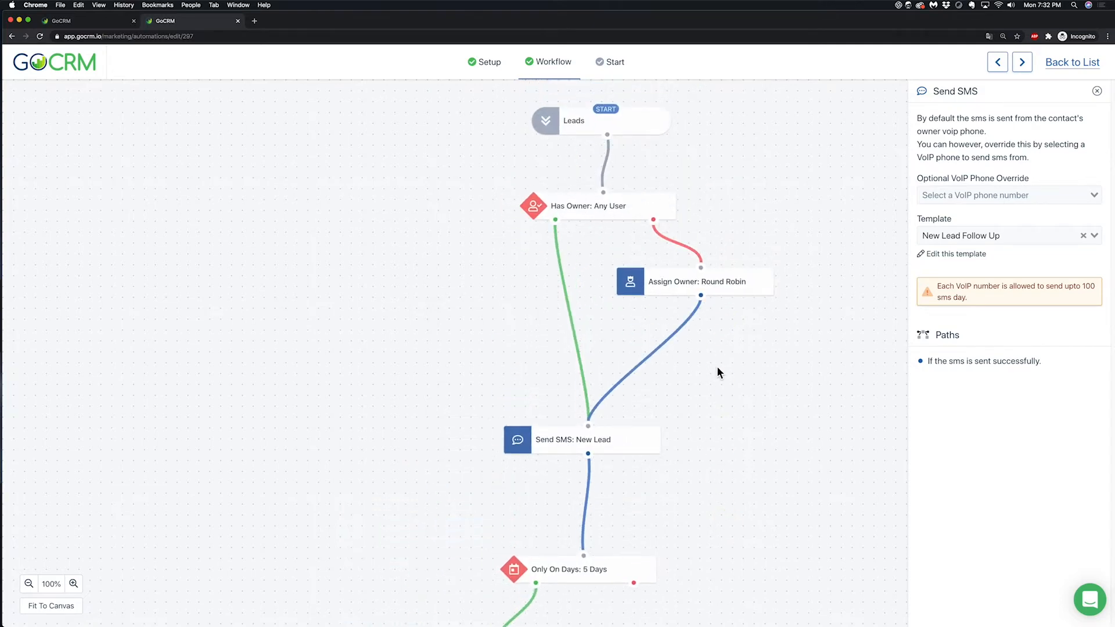
scroll(735, 377, down, 5)
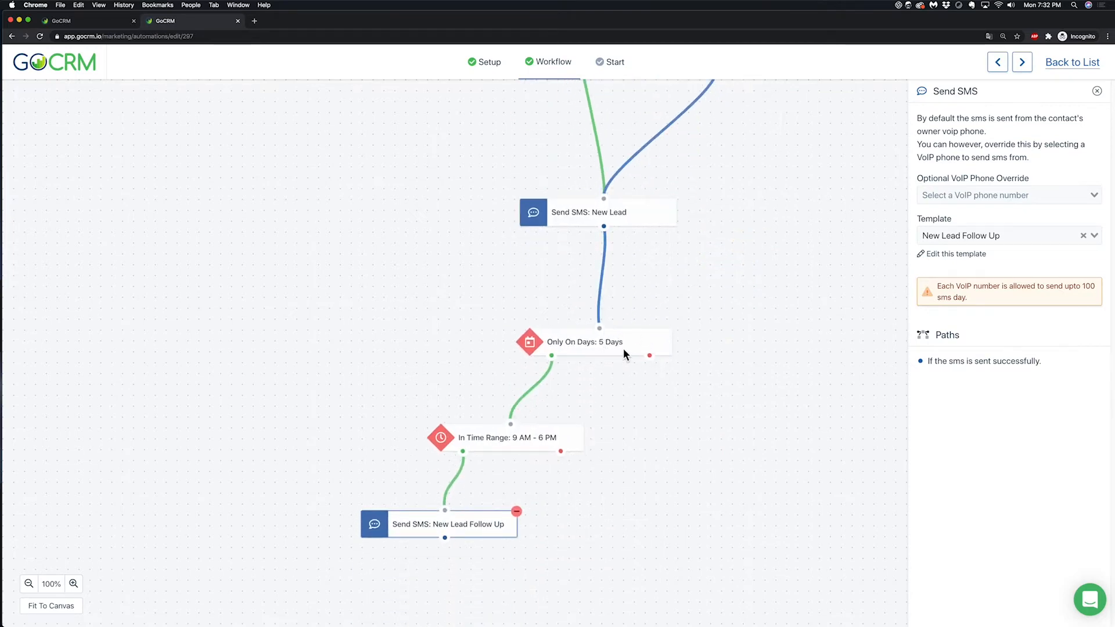
click(595, 350)
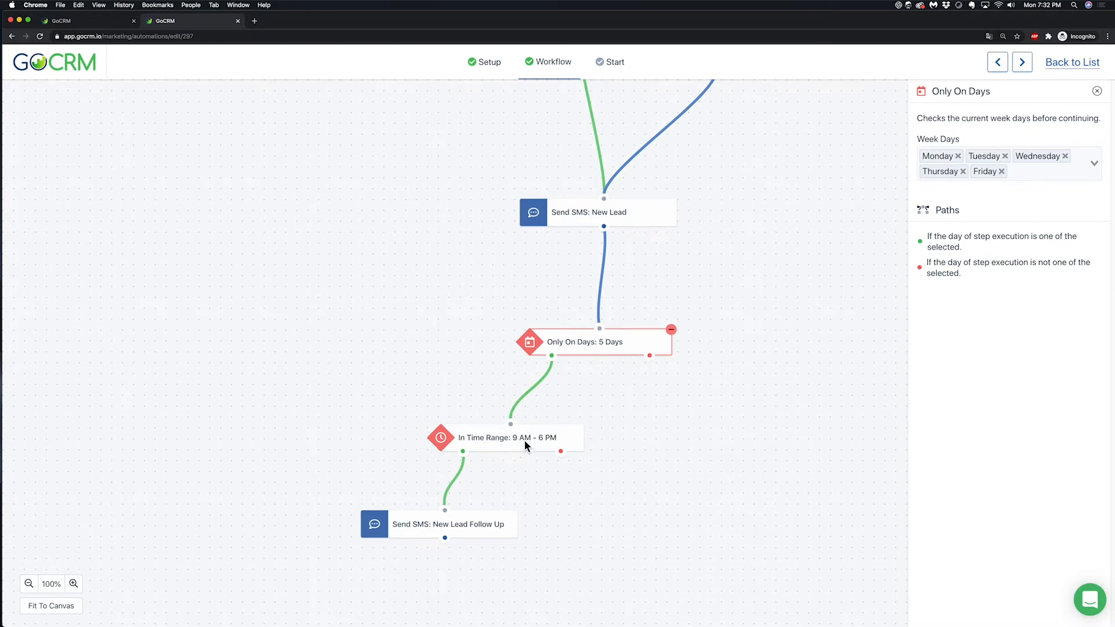
drag(448, 524, 434, 537)
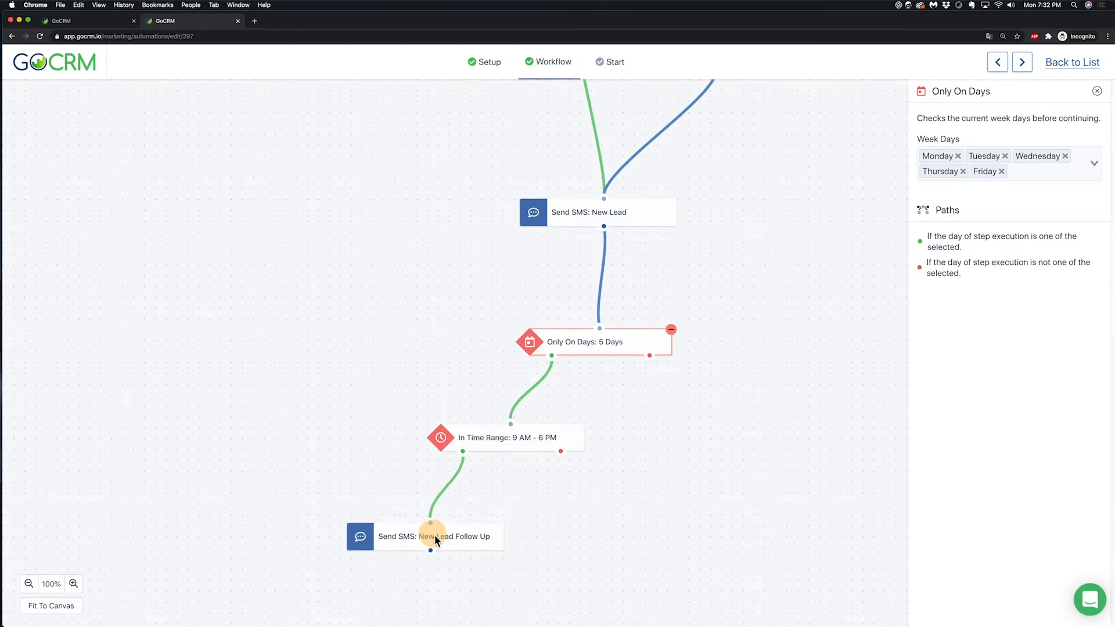
drag(650, 355, 735, 560)
mouse_move(454, 542)
mouse_down()
mouse_move(458, 565)
mouse_move(459, 554)
mouse_up()
drag(672, 442, 668, 485)
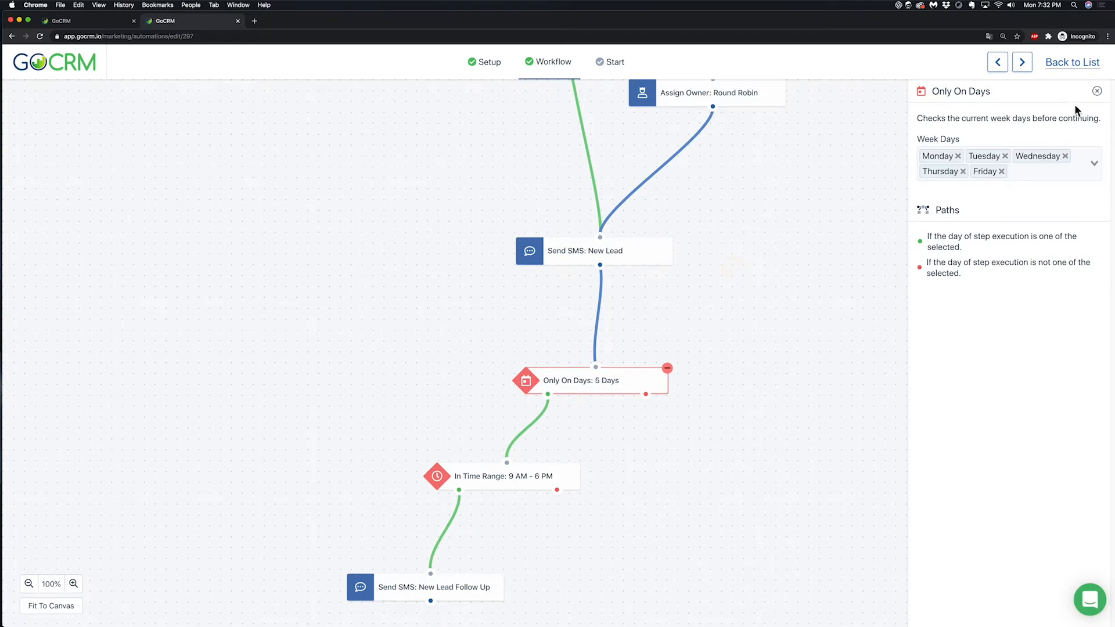
click(1097, 91)
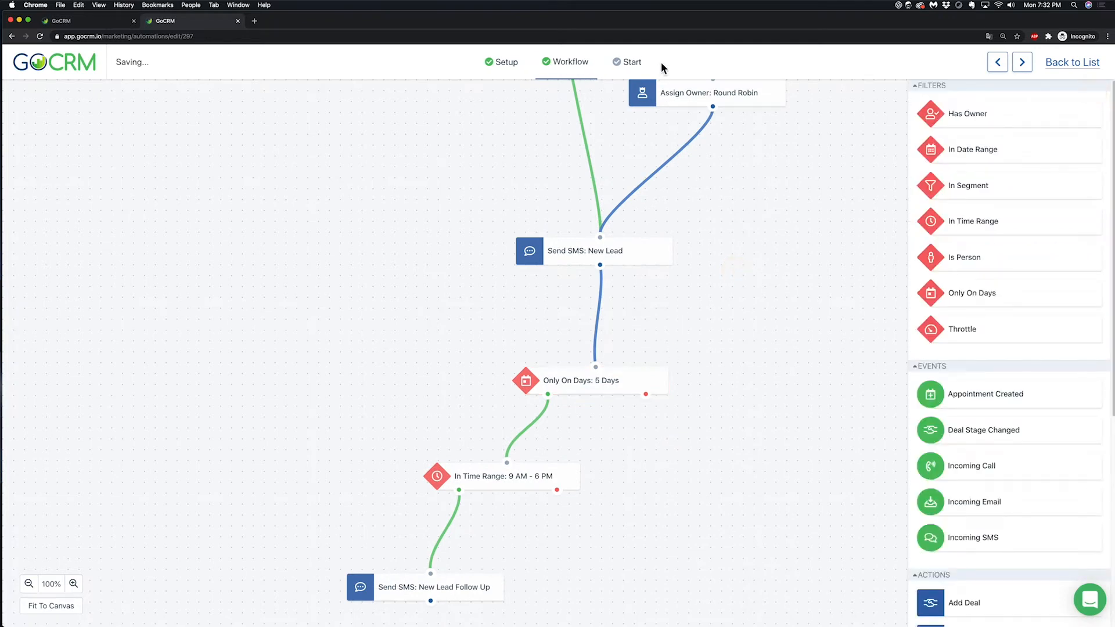
Step: Remove the link between the New Lead SMS and Only On Days blocks and connect a Wait For action after the SMS
click(599, 311)
scroll(1038, 497, down, 7)
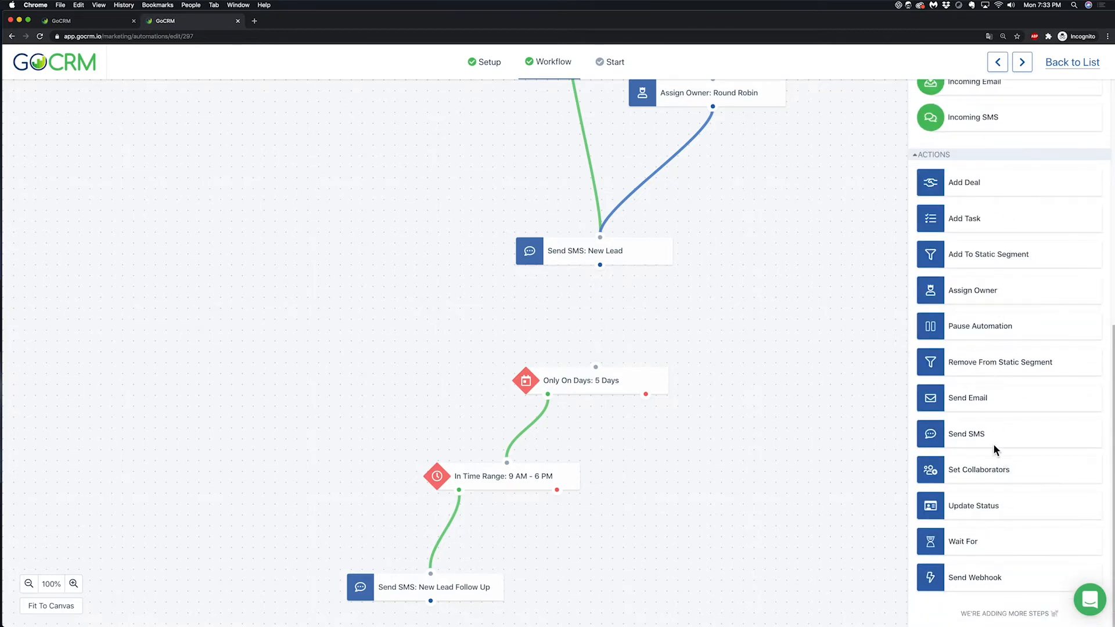
drag(991, 543, 599, 310)
drag(600, 258, 601, 260)
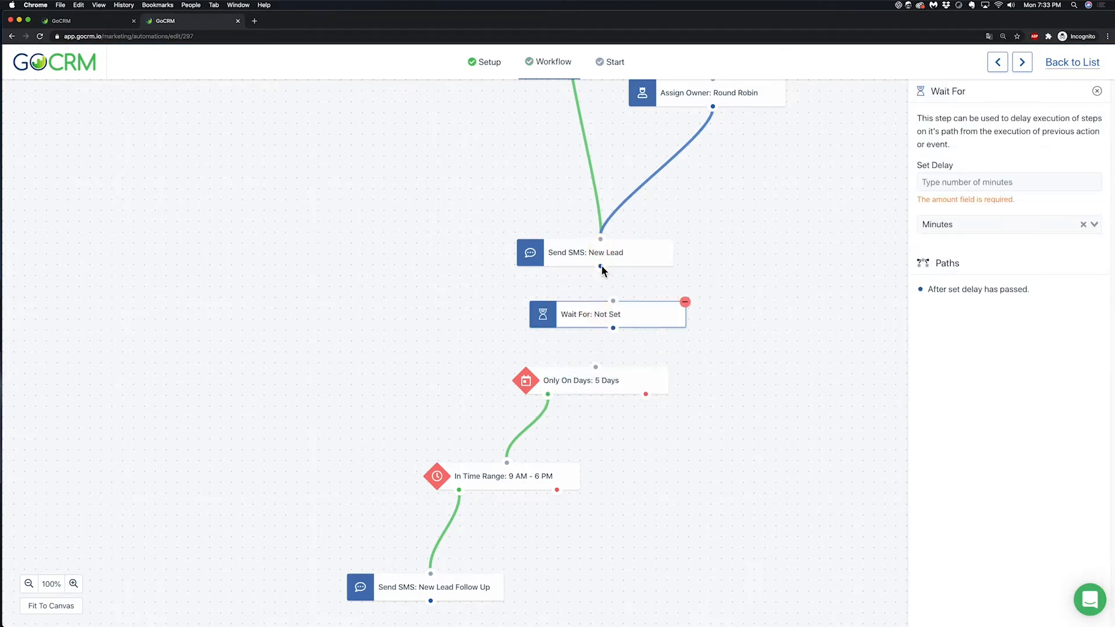
drag(616, 297, 615, 302)
Step: Set the Wait For delay to 1 with Days as the unit, and connect it to the Only On Days filter
click(951, 180)
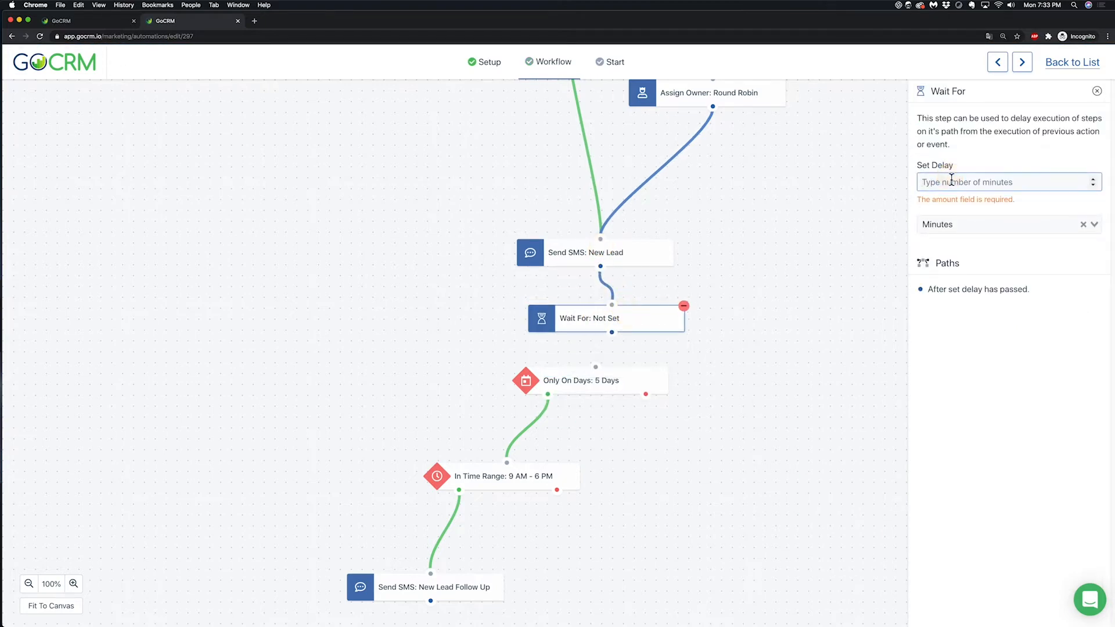
text(1)
click(949, 221)
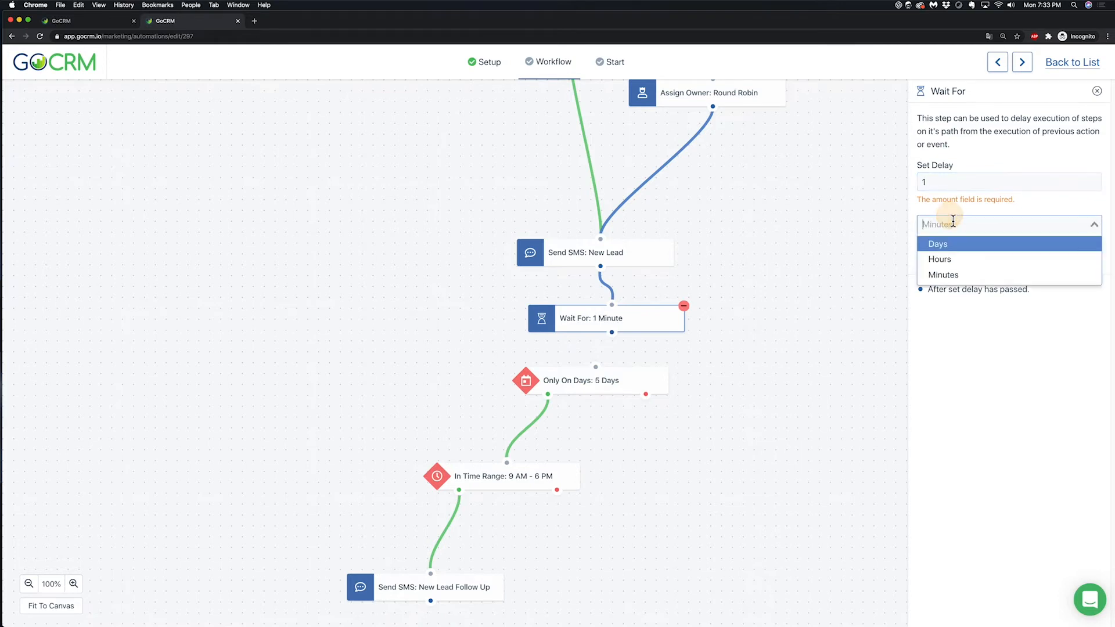
click(956, 256)
click(956, 210)
click(957, 227)
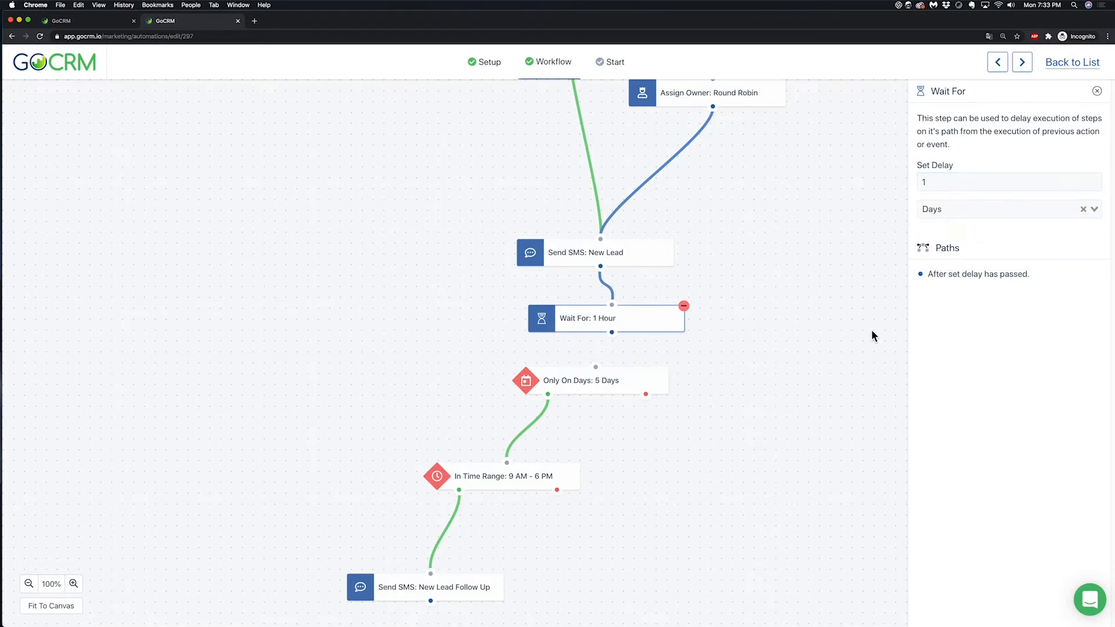
drag(626, 390, 629, 403)
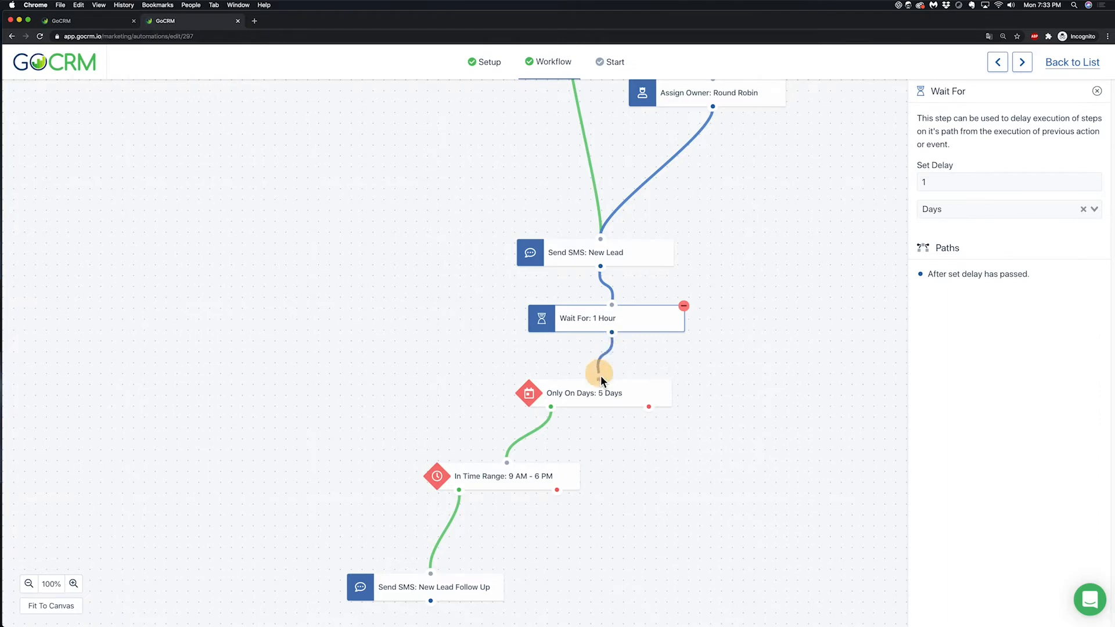
Step: Rearrange the Has Owner, Assign Owner, New Lead SMS and New Lead Follow Up blocks to space out the workflow
scroll(693, 373, down, 2)
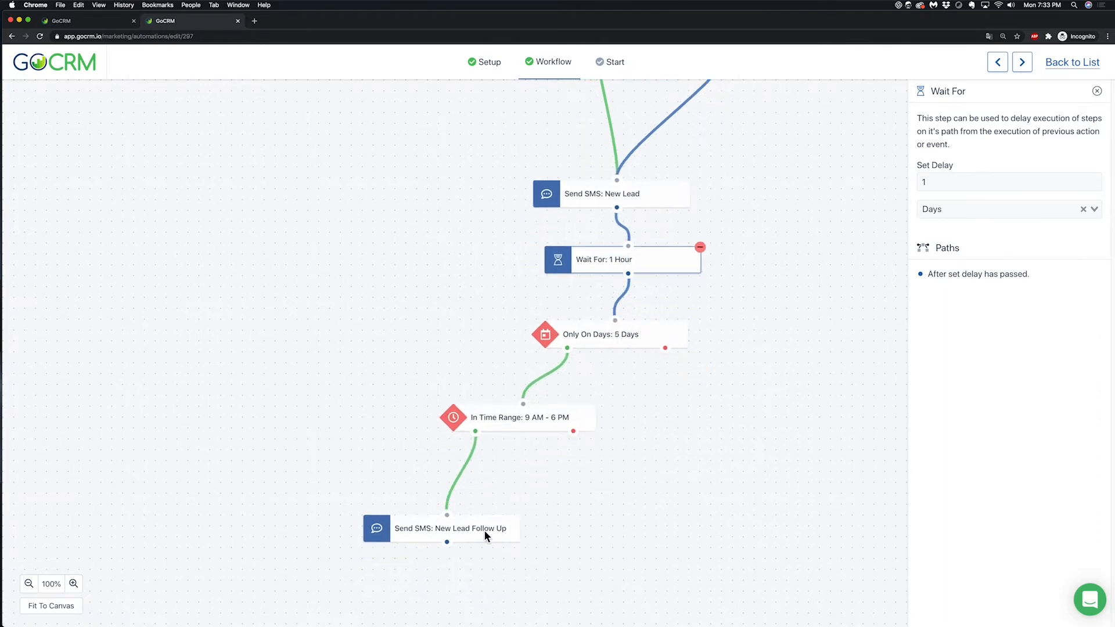
drag(484, 532, 487, 559)
drag(763, 375, 752, 517)
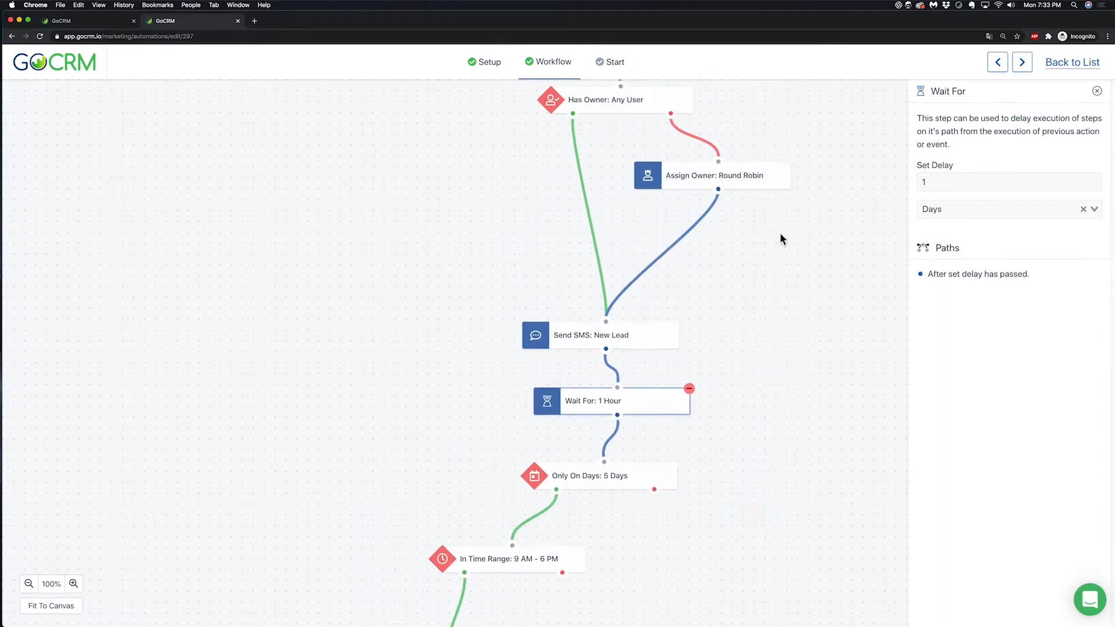
drag(780, 238, 789, 326)
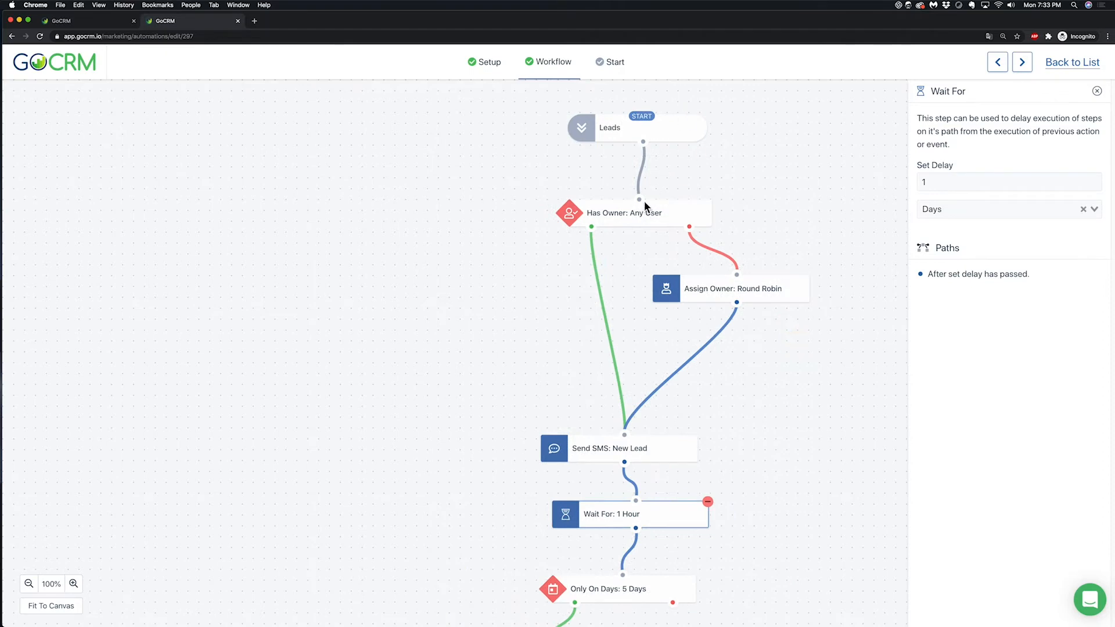
mouse_move(657, 214)
mouse_down()
mouse_move(645, 200)
mouse_move(654, 214)
mouse_up()
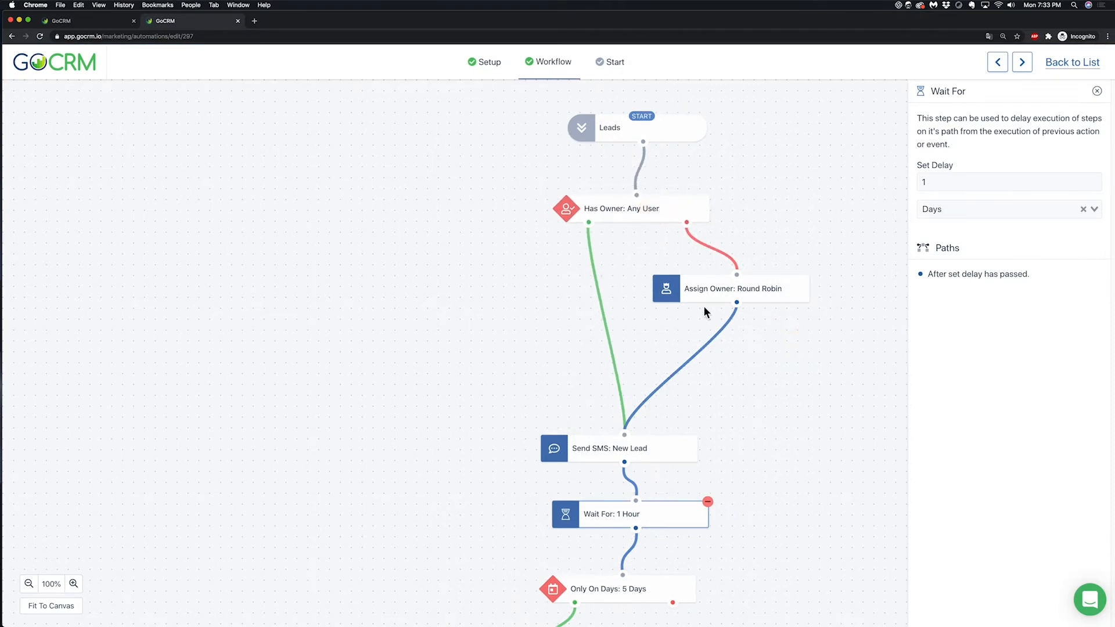
drag(706, 291, 733, 285)
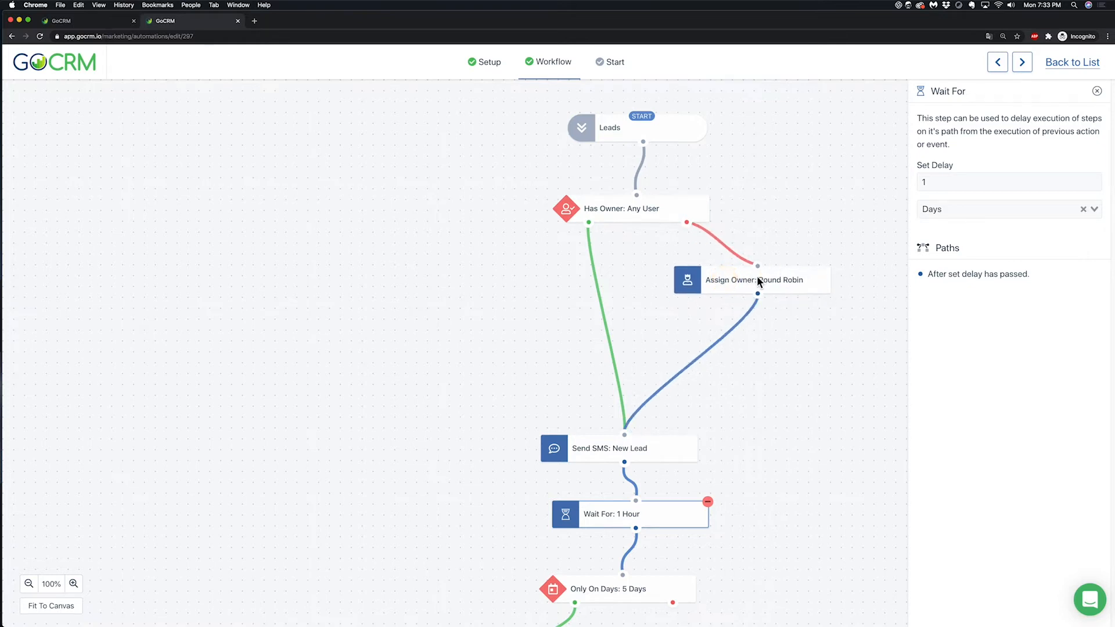
drag(639, 447, 643, 427)
drag(736, 455, 736, 405)
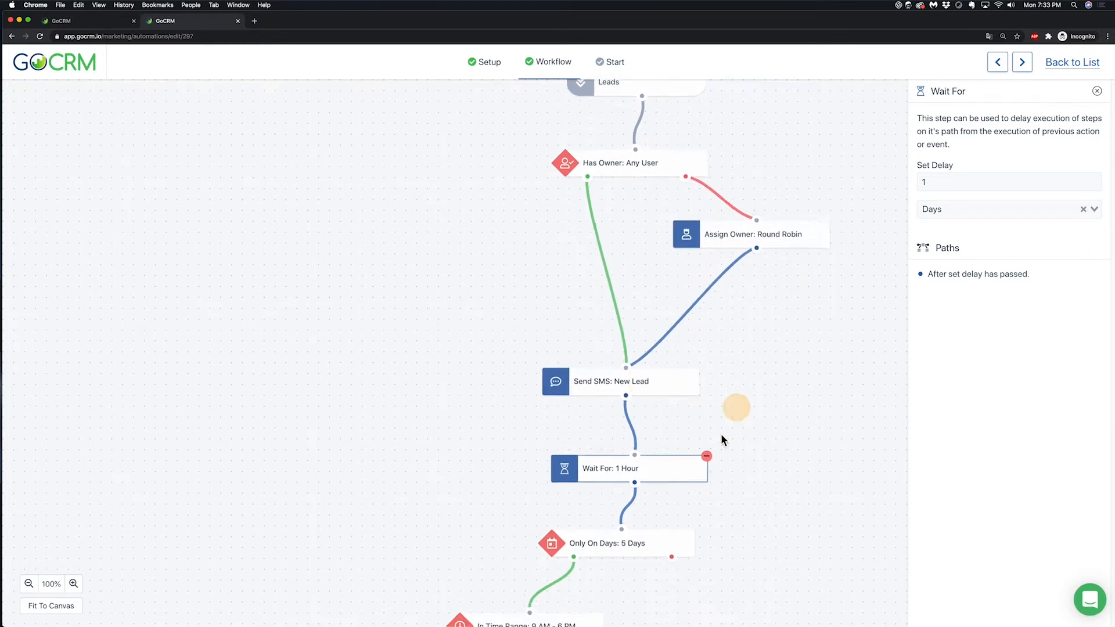
drag(682, 464, 684, 465)
click(955, 230)
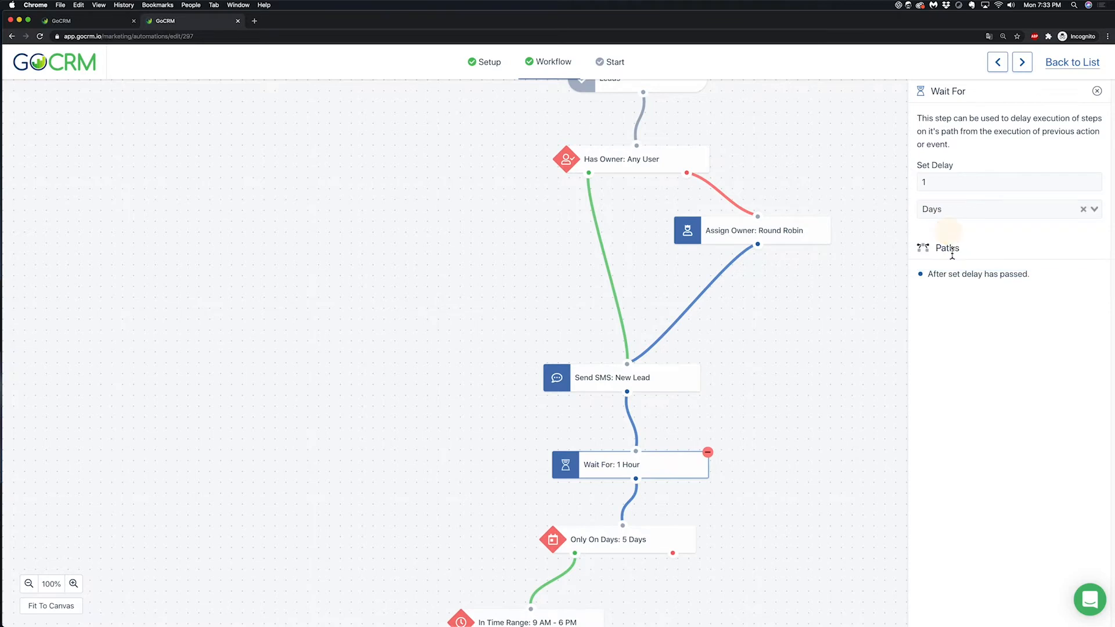
Step: Move the New Lead Follow Up block slightly closer to the In Time Range filter and close its settings
scroll(812, 429, down, 2)
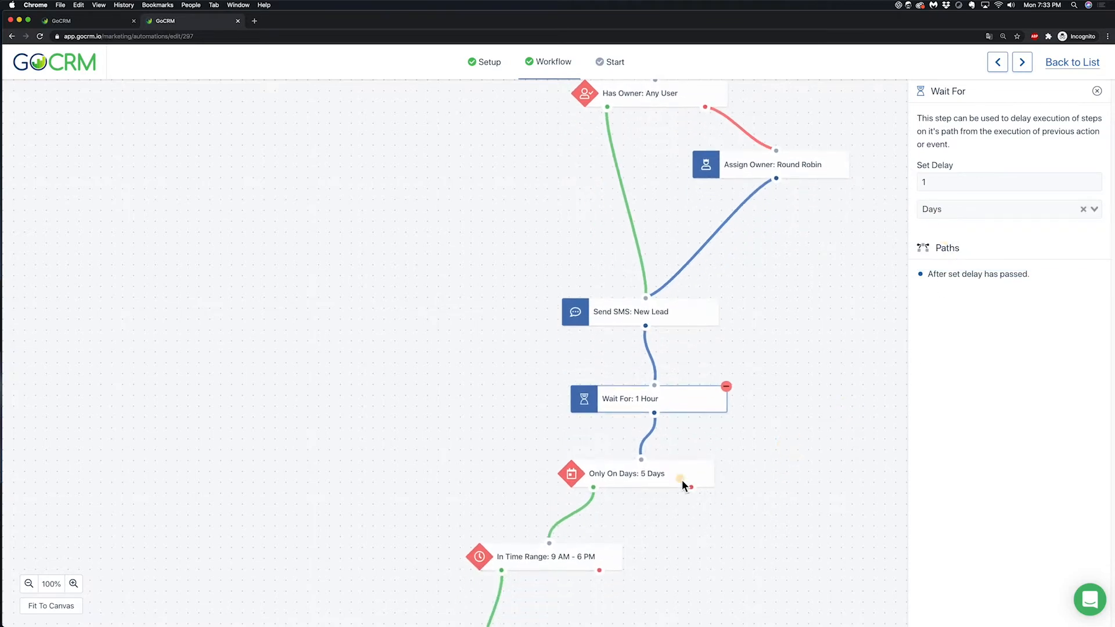
click(682, 477)
scroll(754, 436, down, 1)
scroll(810, 407, down, 2)
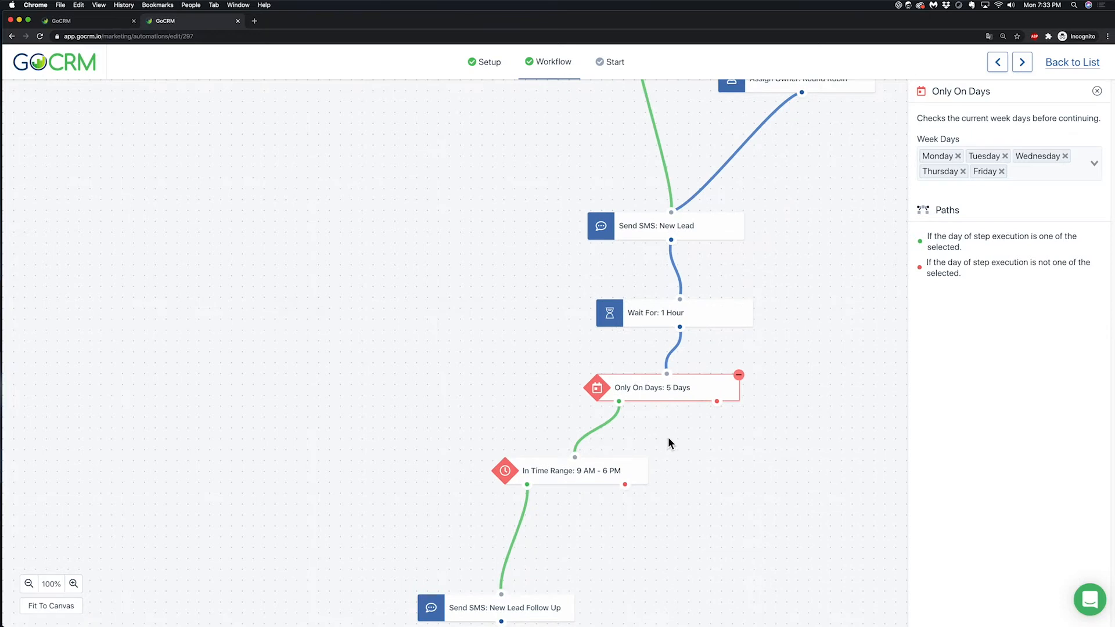
scroll(726, 414, down, 2)
drag(538, 550, 548, 530)
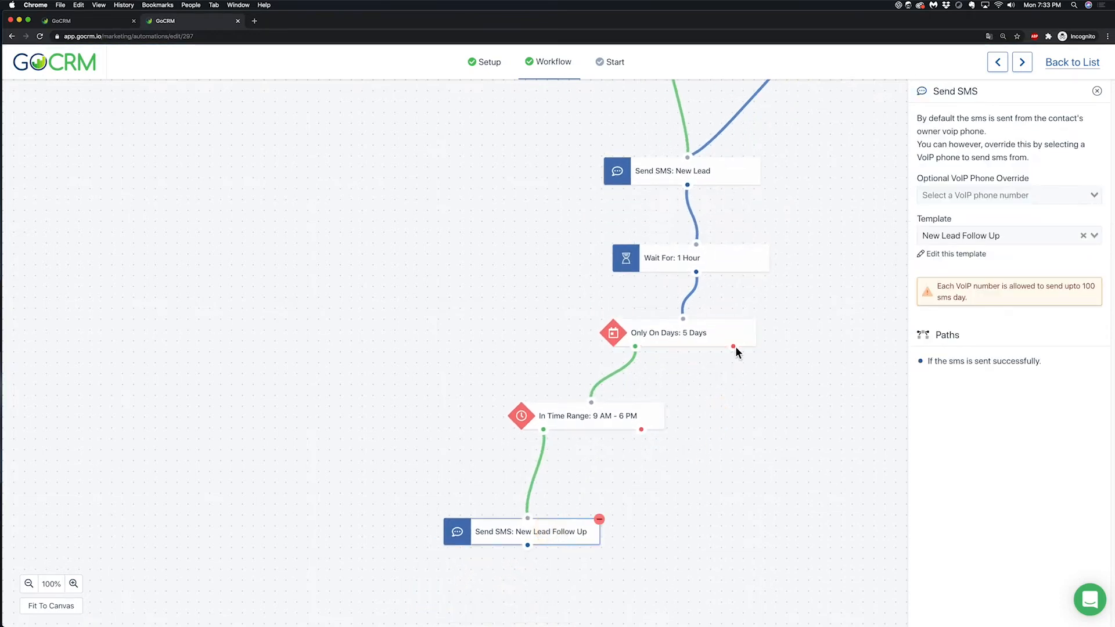
drag(735, 347, 817, 527)
drag(650, 446, 704, 614)
drag(779, 406, 731, 556)
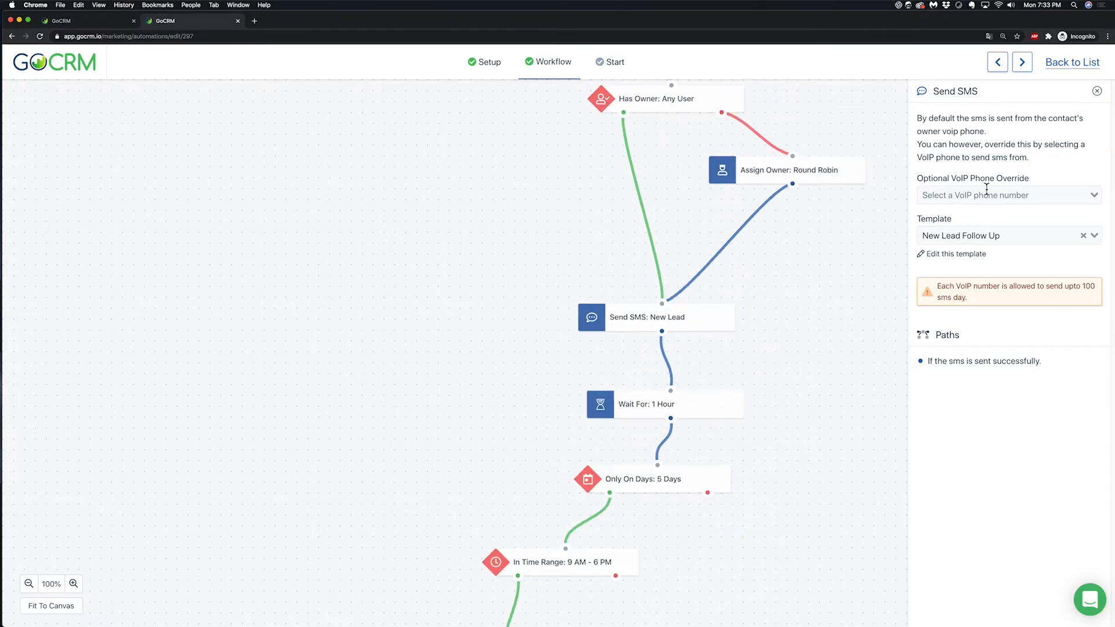
click(1097, 92)
scroll(1011, 349, down, 7)
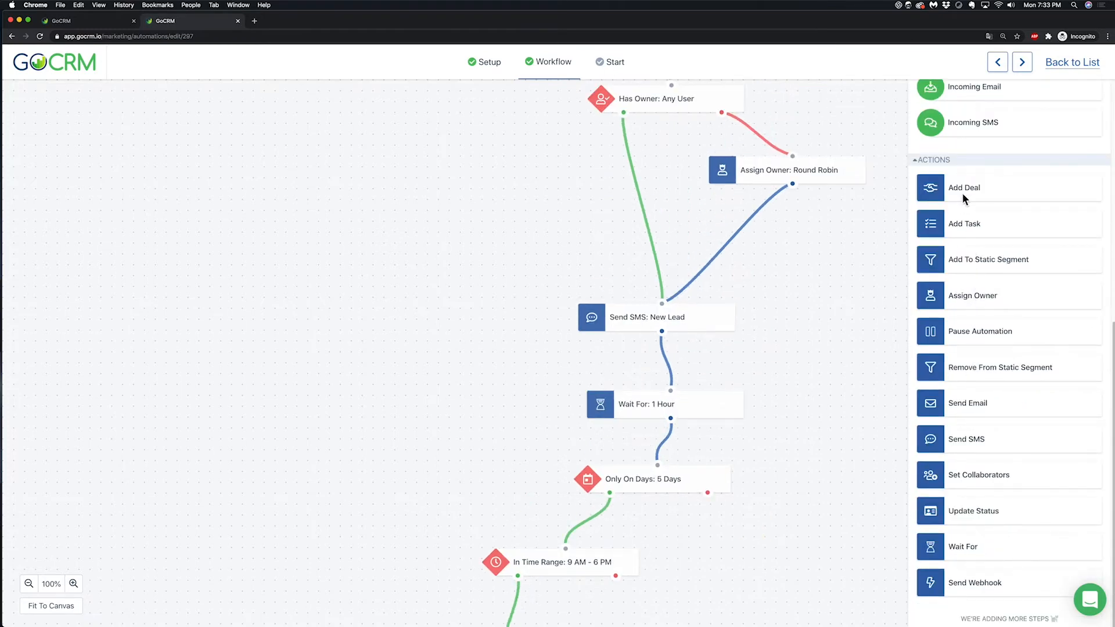
drag(805, 594, 864, 350)
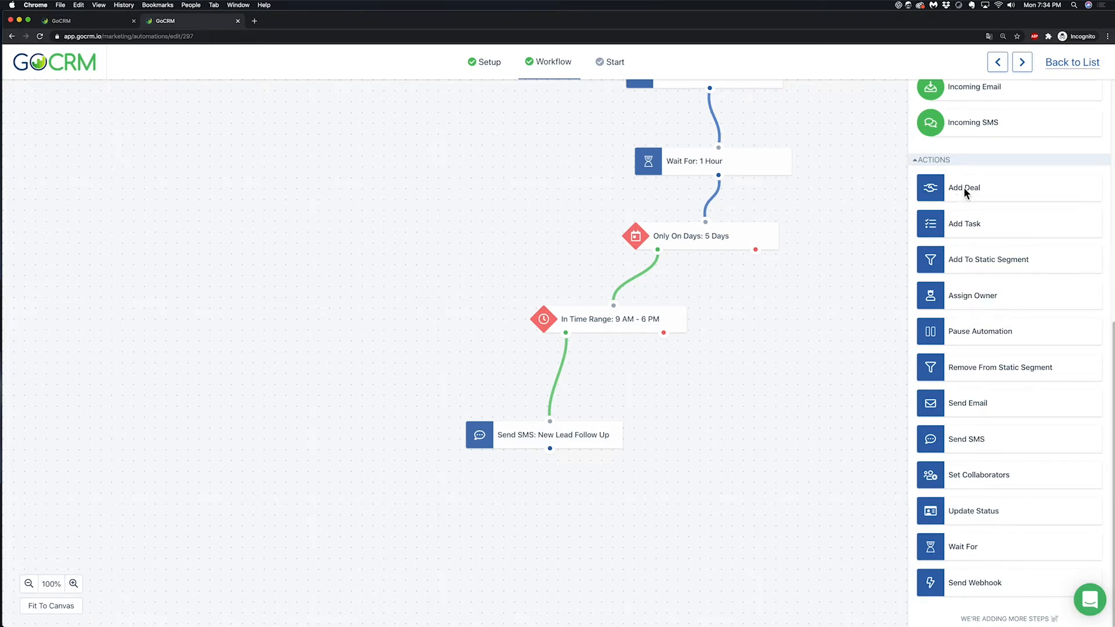
drag(963, 187, 610, 517)
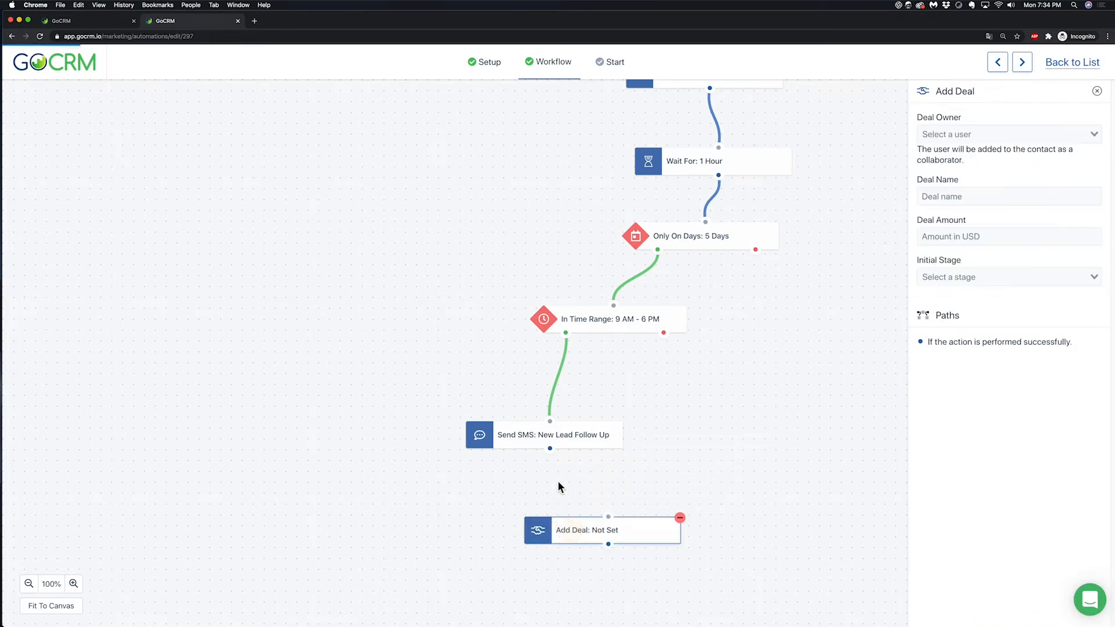
drag(548, 452, 607, 514)
click(1096, 91)
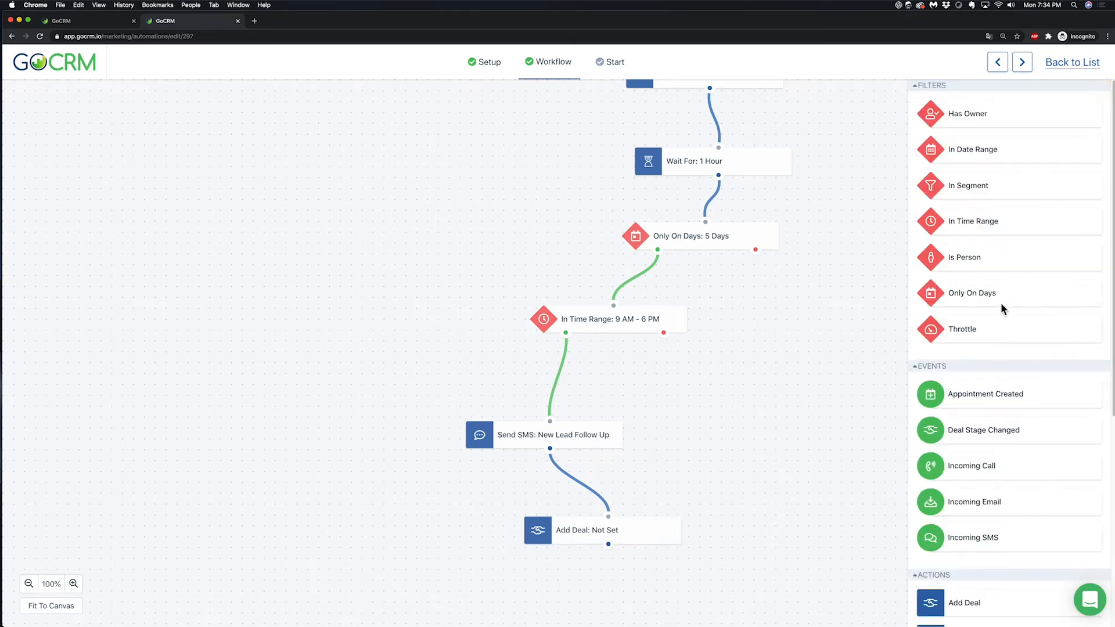
click(650, 530)
click(680, 516)
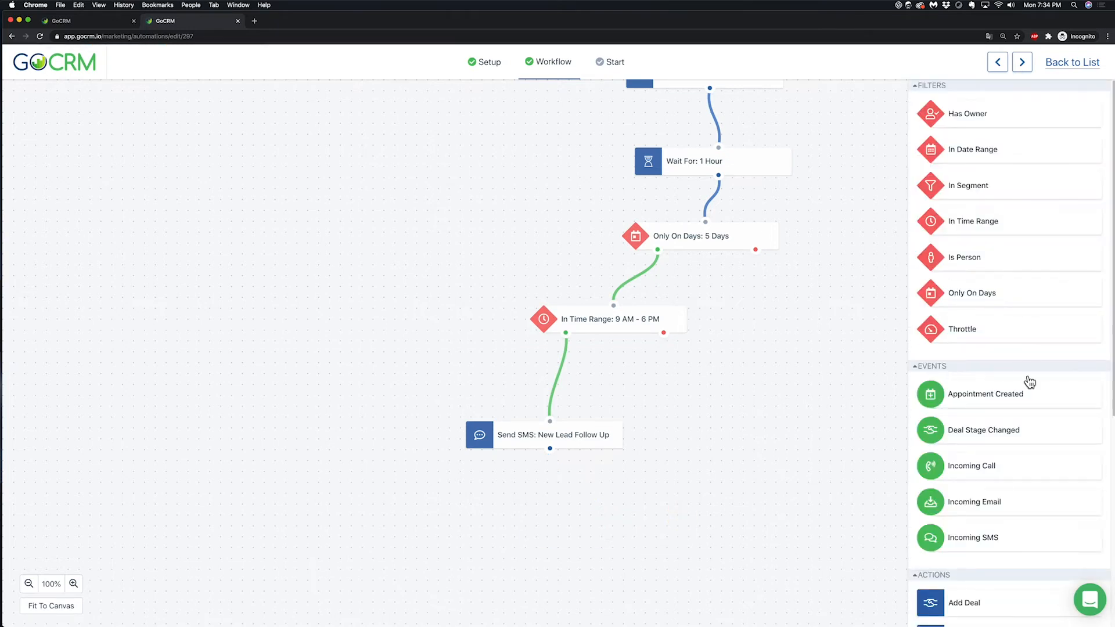
Step: Add an Add Task action below the New Lead Follow Up SMS and connect it to that SMS's success path
scroll(1010, 409, down, 7)
drag(1002, 222, 630, 549)
drag(699, 431, 710, 335)
drag(651, 459, 599, 513)
drag(560, 357, 590, 497)
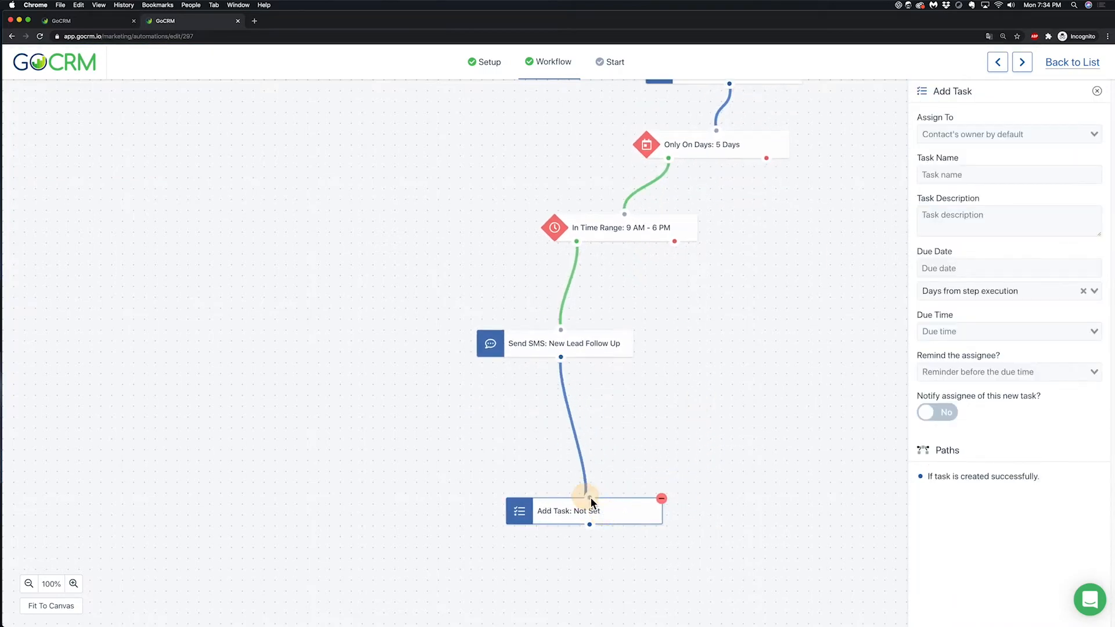
Step: Name the new task "call lead" and give it the description "follow up"
click(958, 174)
text(call )
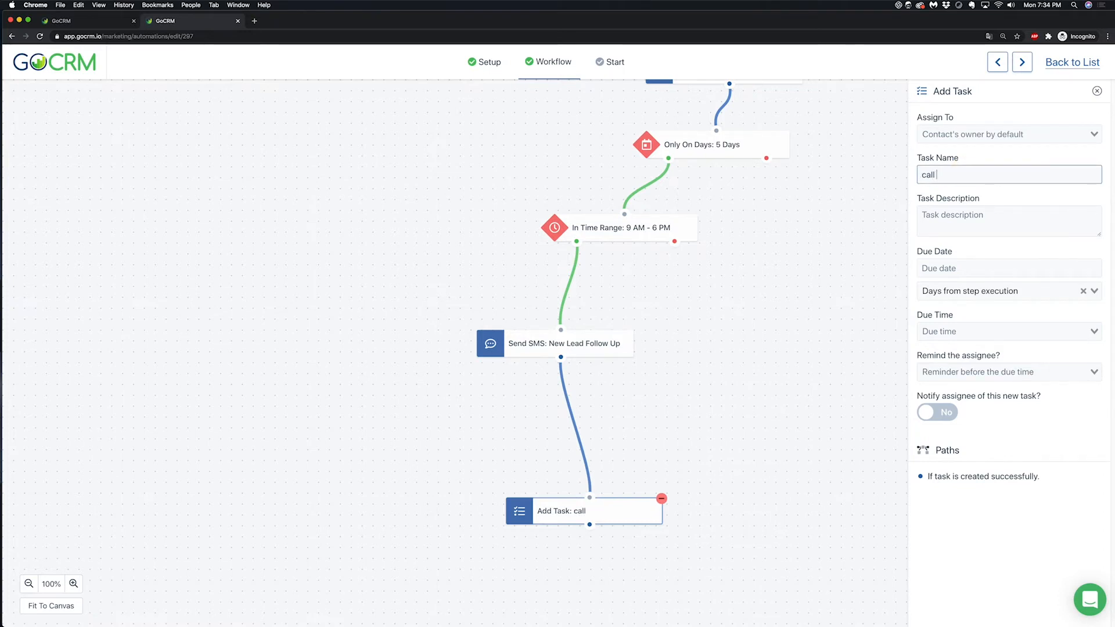
text(lead)
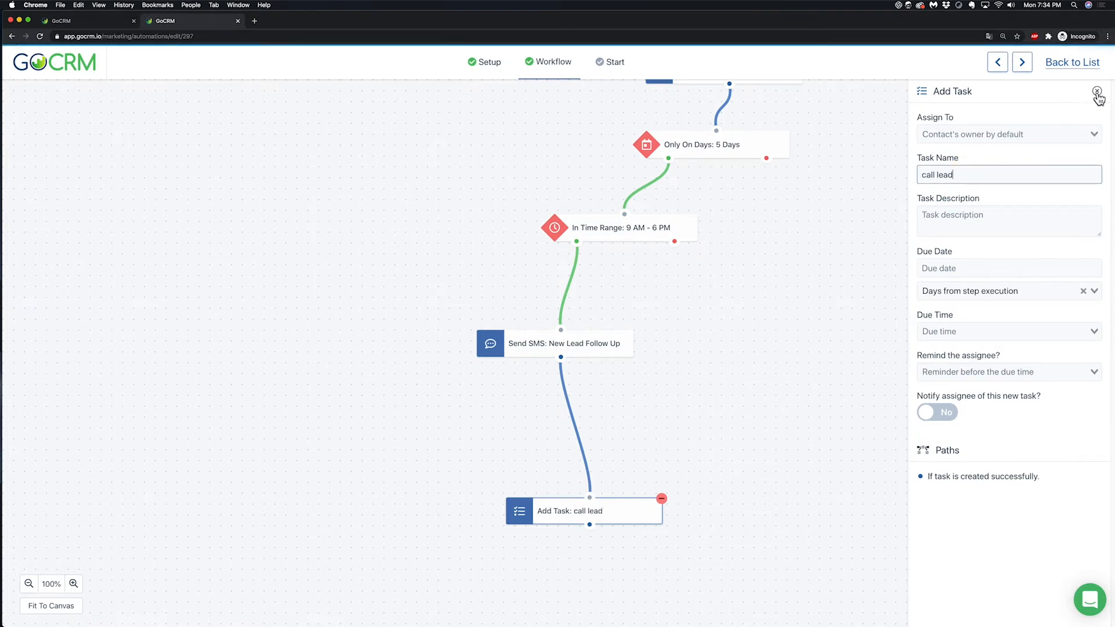
click(1098, 94)
click(605, 515)
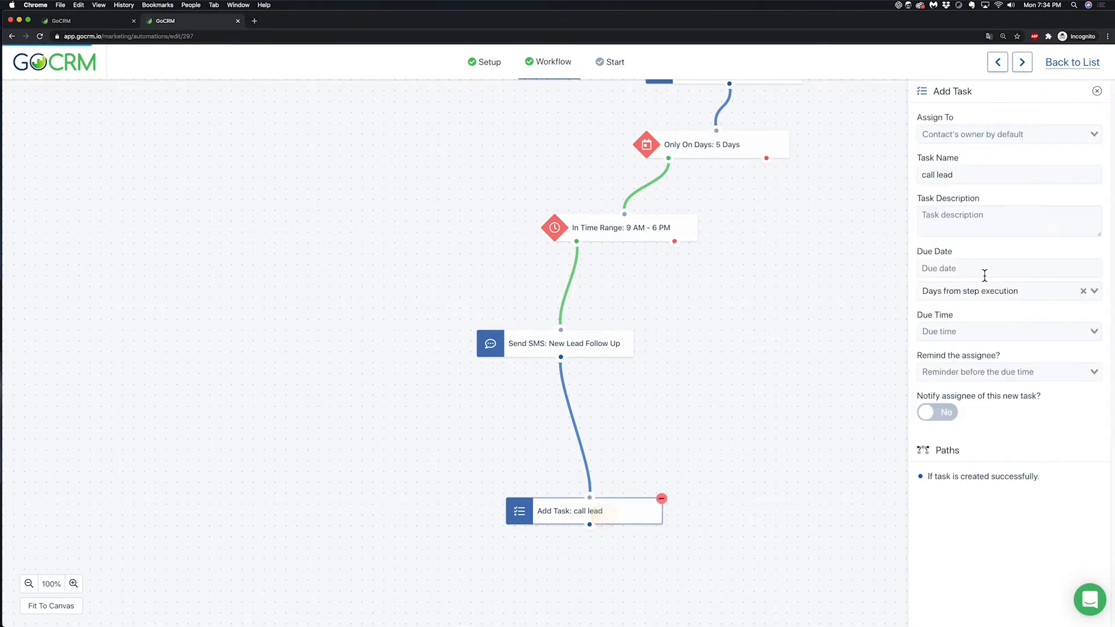
click(967, 227)
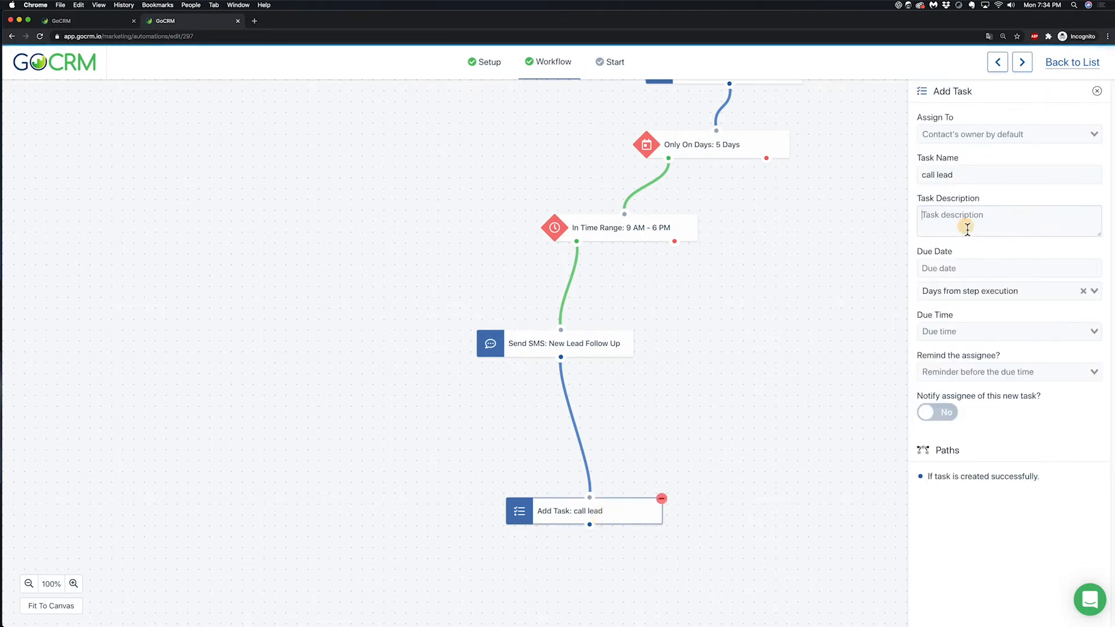
text(follow up)
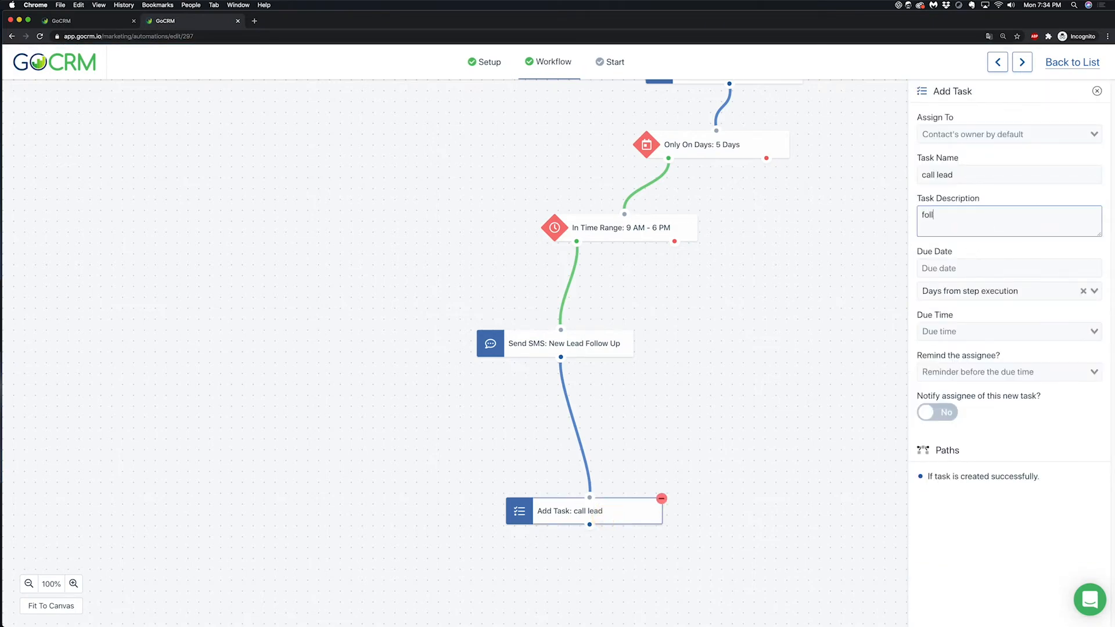
Step: Make the call lead task due 1 day from step execution at 4 PM
click(953, 268)
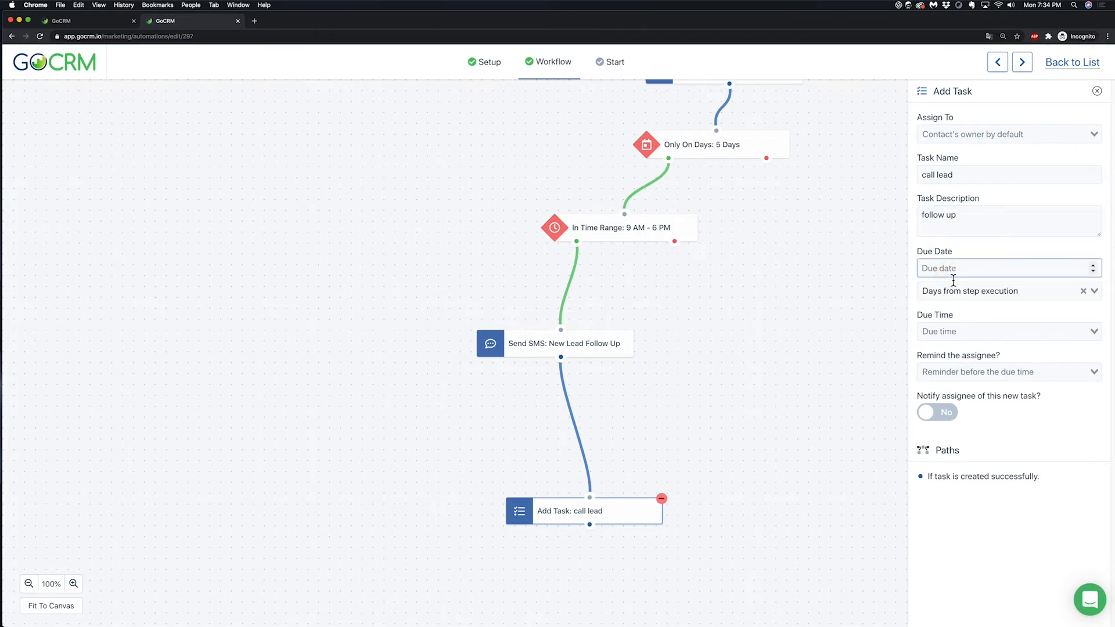
text(1)
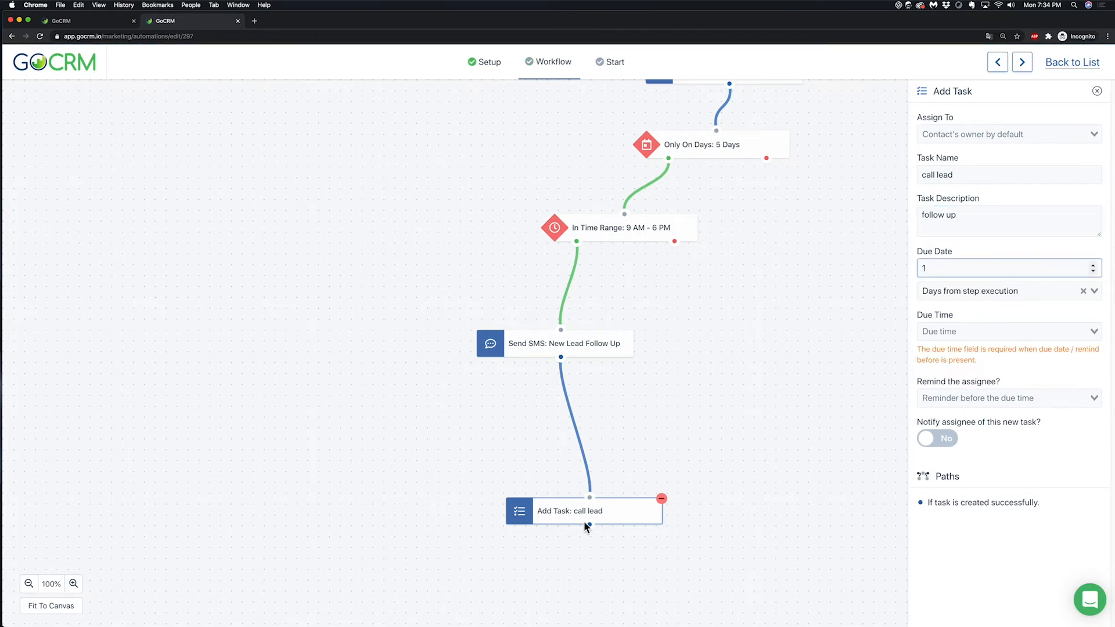
click(987, 331)
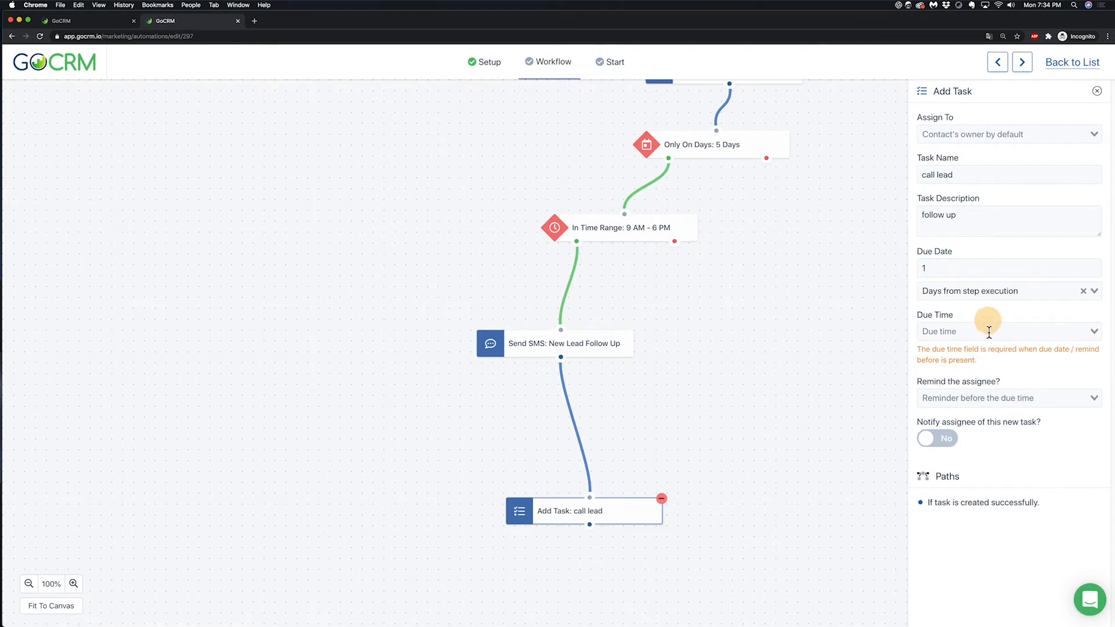
scroll(980, 411, down, 2)
scroll(978, 465, down, 3)
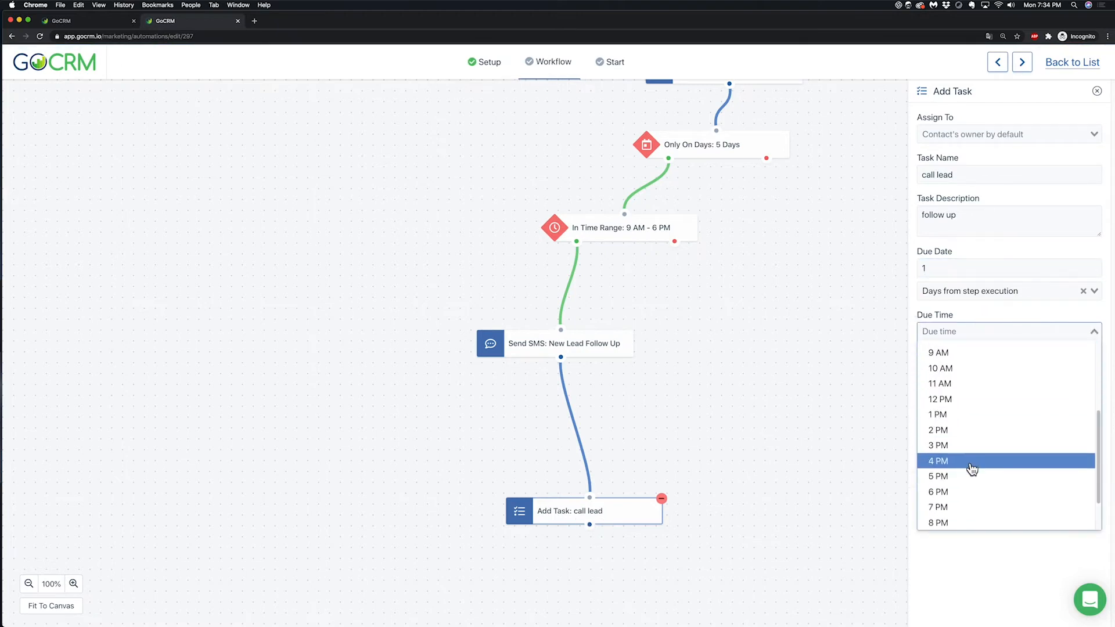
click(978, 462)
Step: Shift the Add Task block slightly left on the canvas and turn on notifying the assignee of the new task
drag(615, 517, 559, 515)
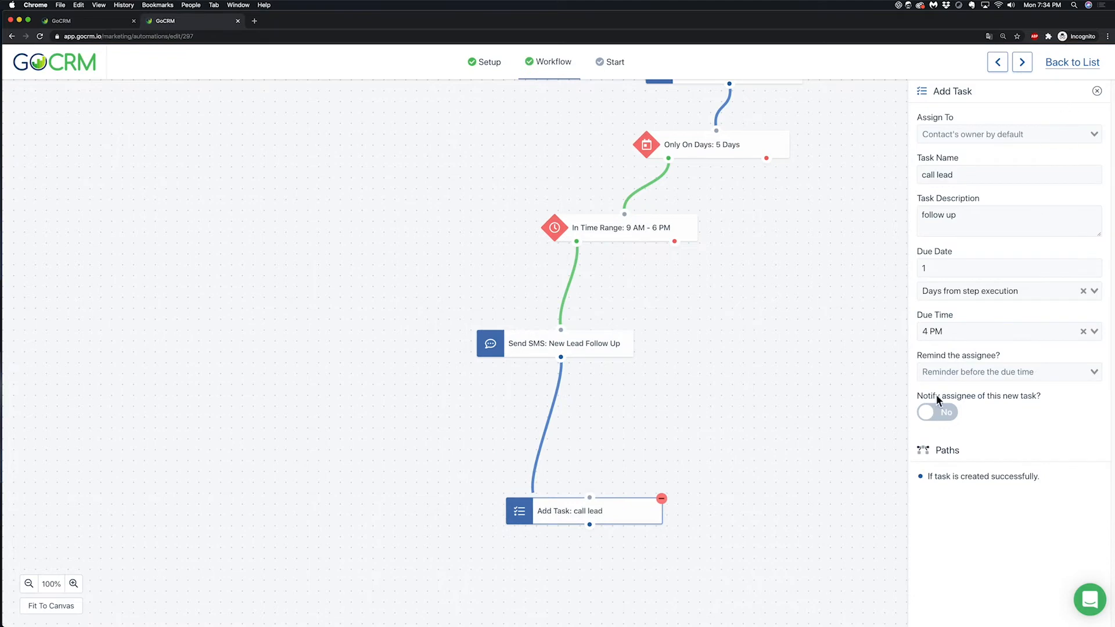
click(952, 422)
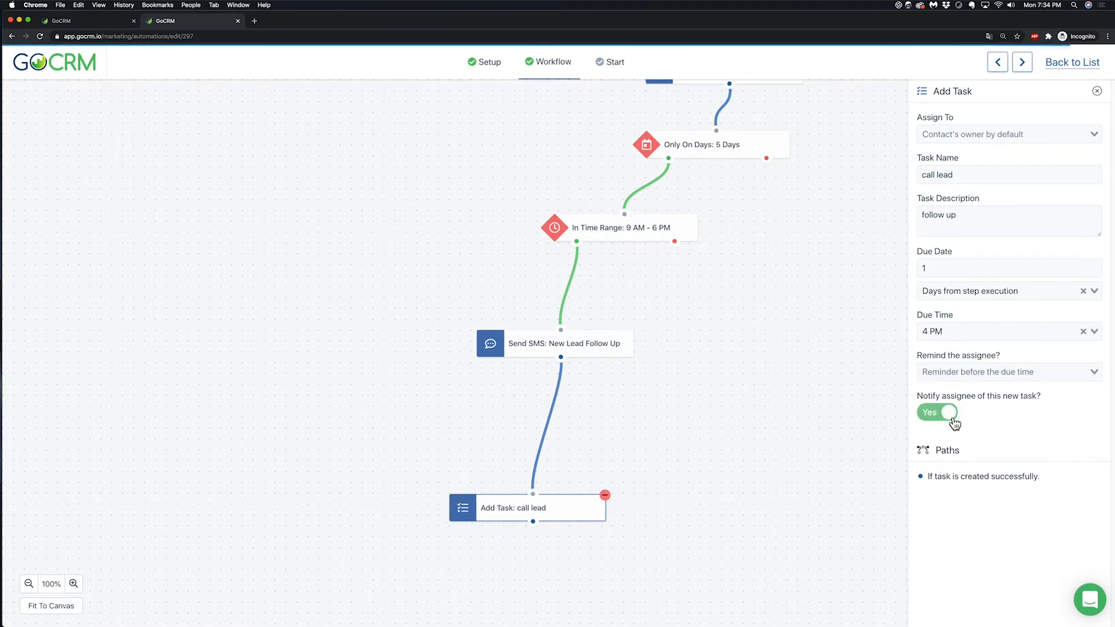
click(1096, 91)
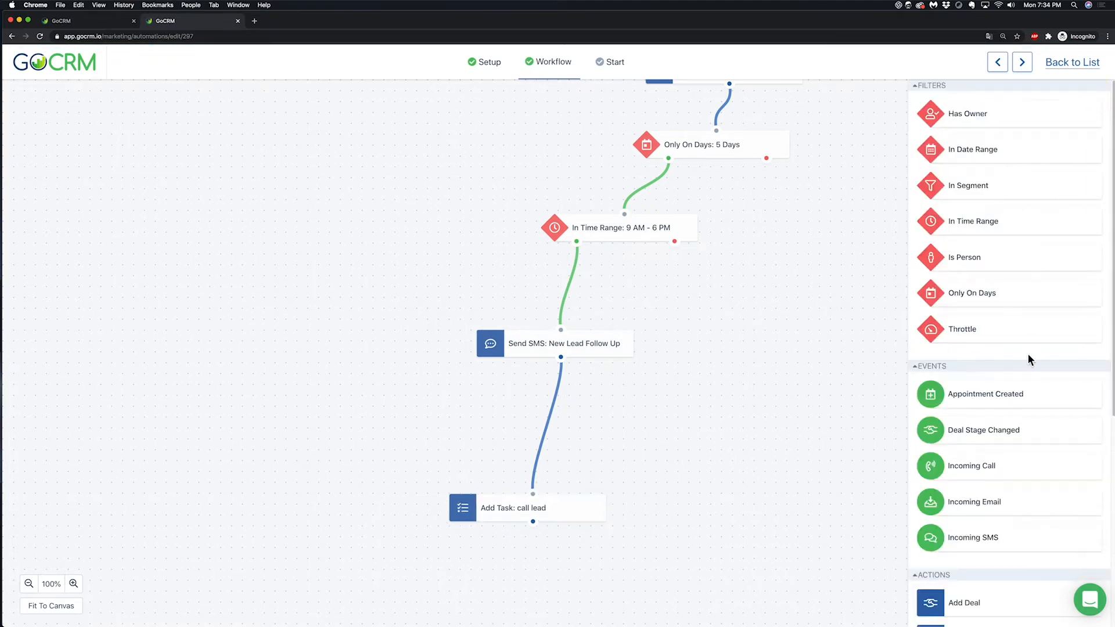
Step: Add a Set Collaborators action below the call lead task and connect it to that task's success path
scroll(1028, 357, down, 7)
drag(805, 405, 835, 306)
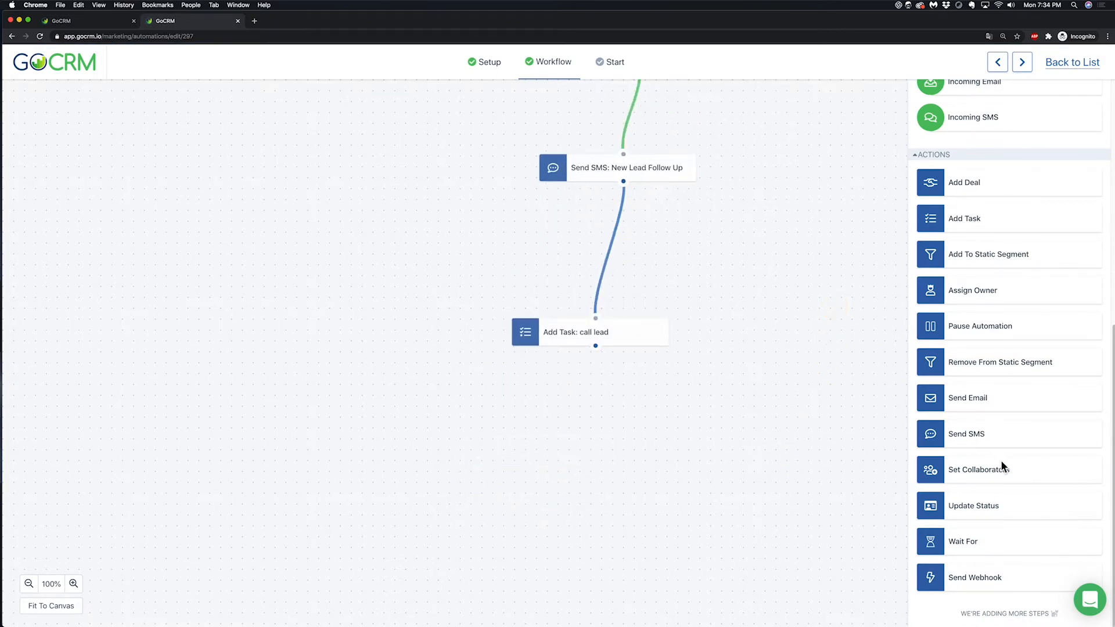
drag(998, 470, 639, 428)
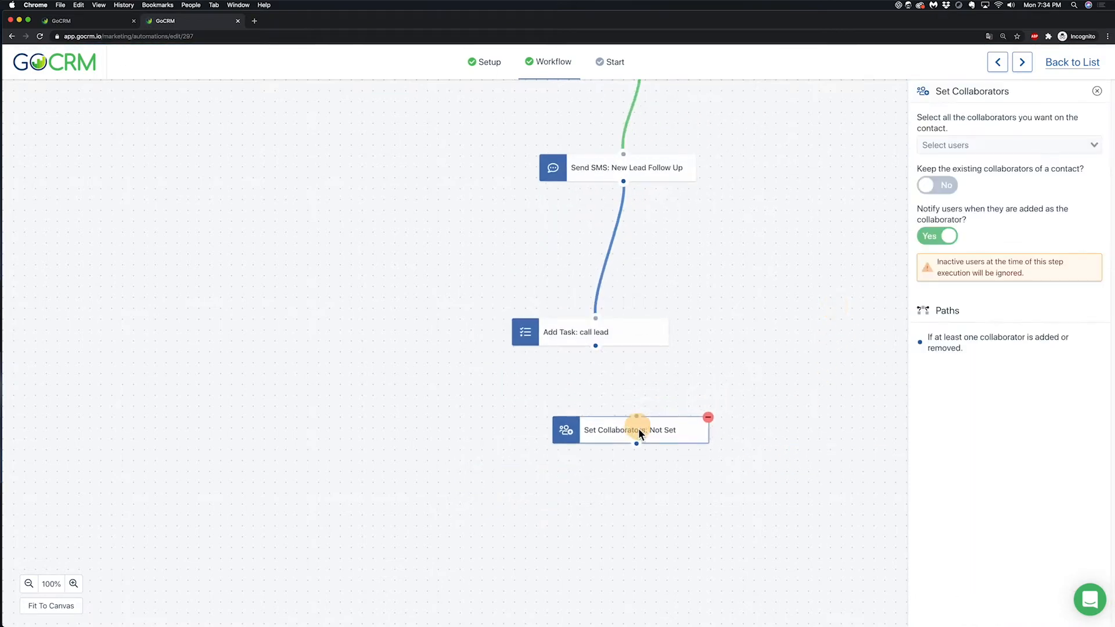
drag(595, 347, 626, 437)
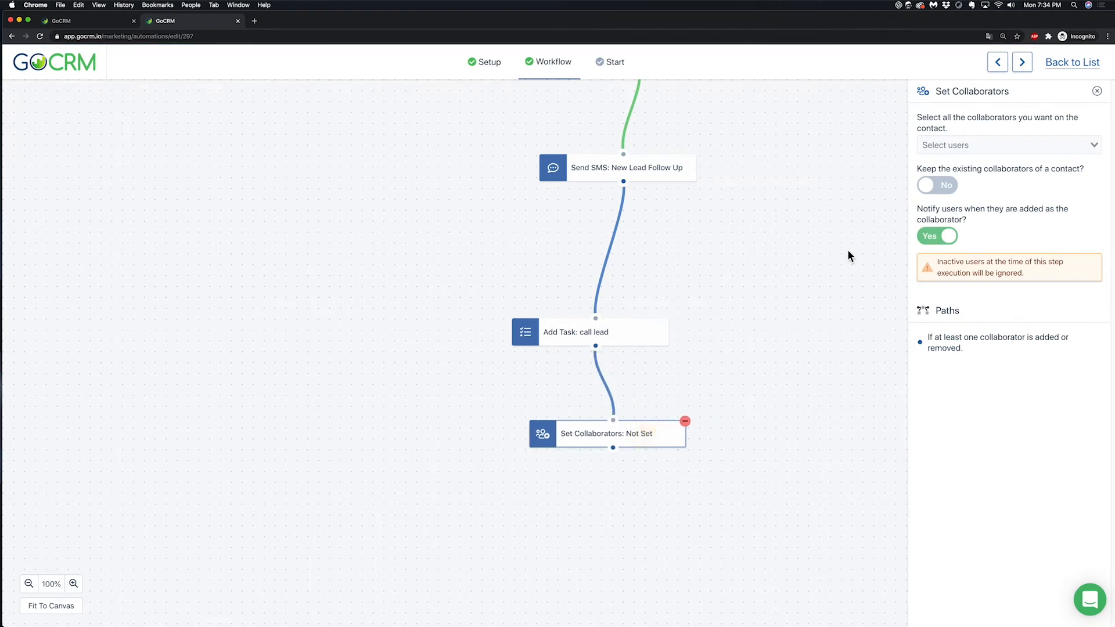
Step: Choose the first listed user as the collaborator, nudge the Set Collaborators block, and close its settings
click(952, 149)
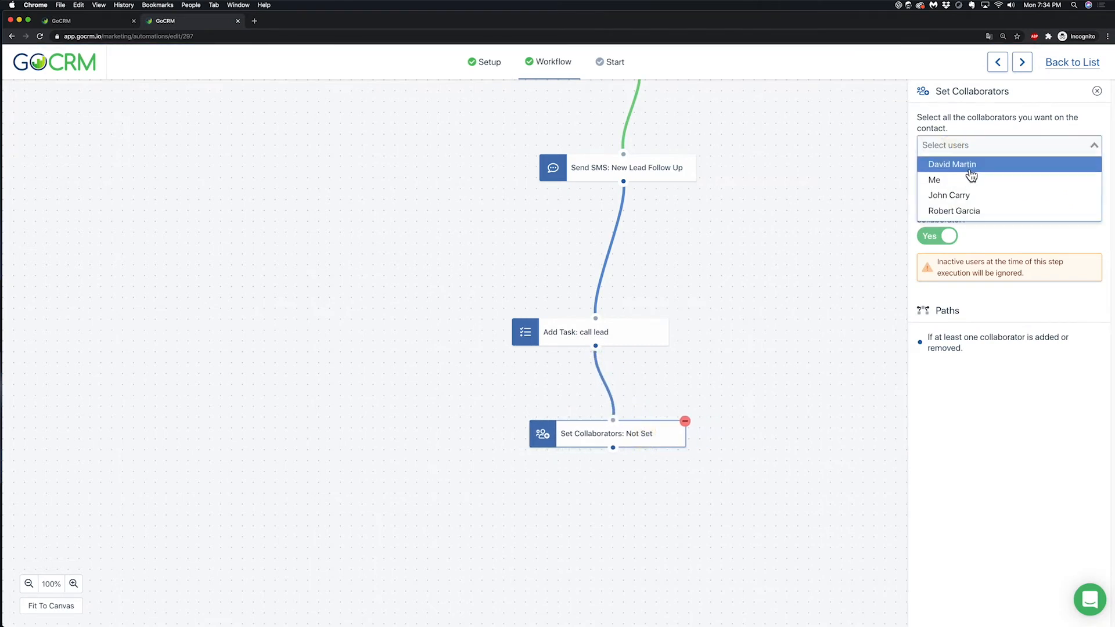
click(971, 169)
drag(630, 445, 622, 461)
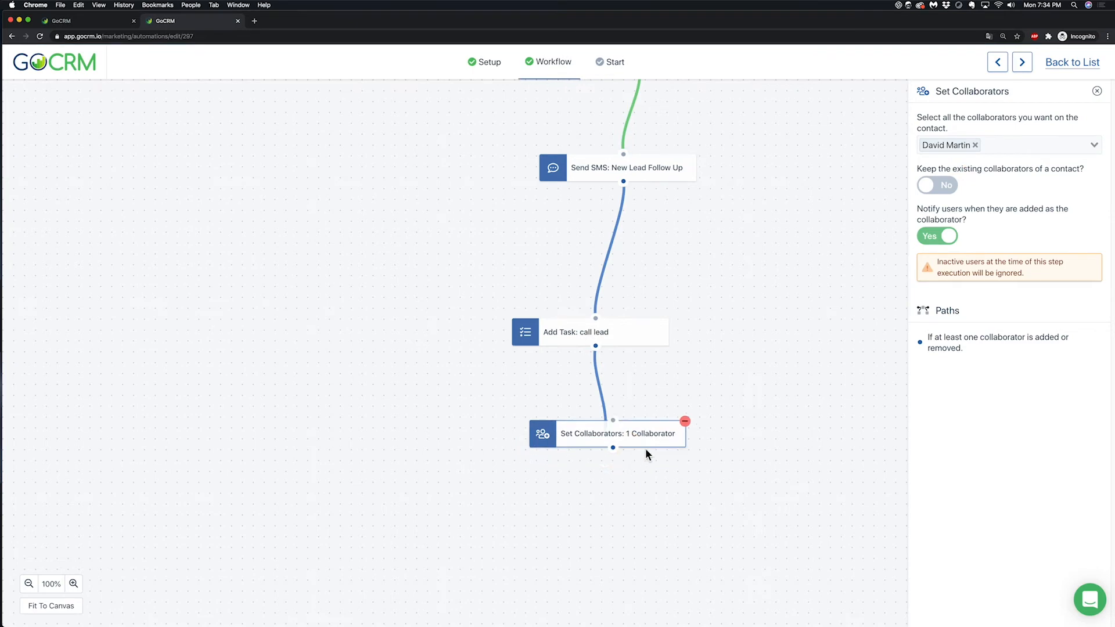
click(1096, 92)
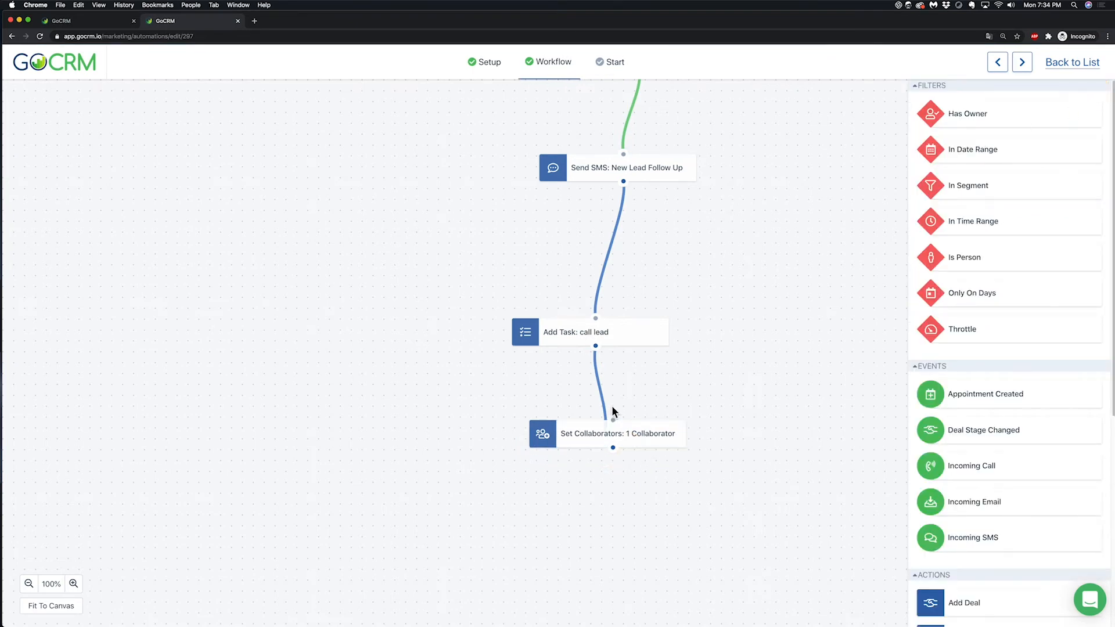
Step: Move Set Collaborators aside, add an Assign Owner action next to it, and connect the call lead task to Assign Owner
scroll(975, 400, down, 7)
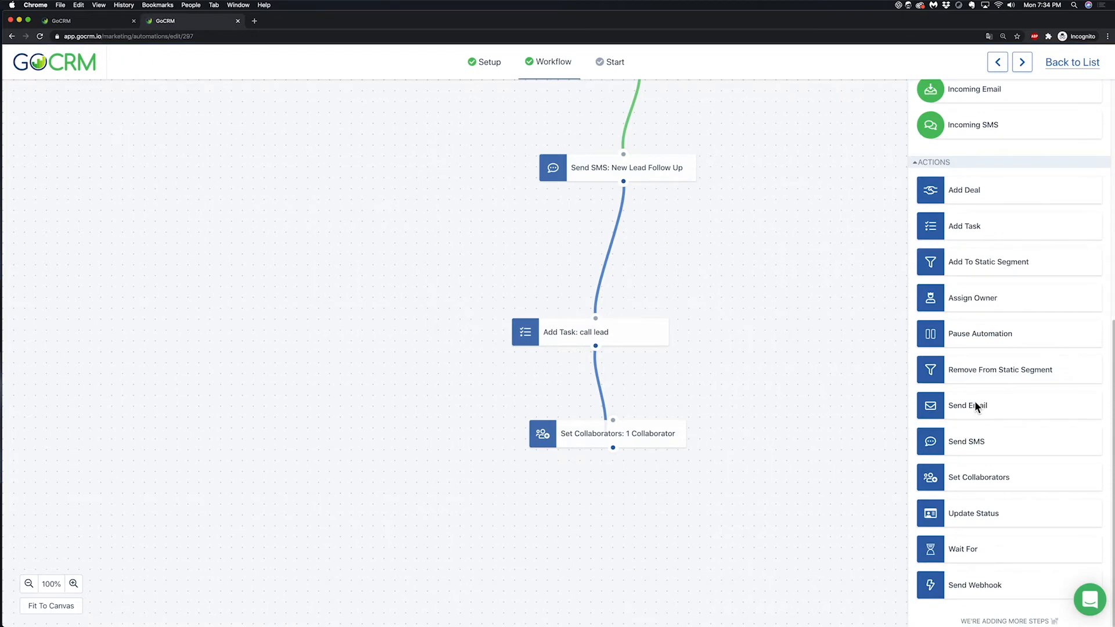
drag(580, 444, 540, 459)
drag(1001, 299, 722, 458)
drag(595, 346, 733, 447)
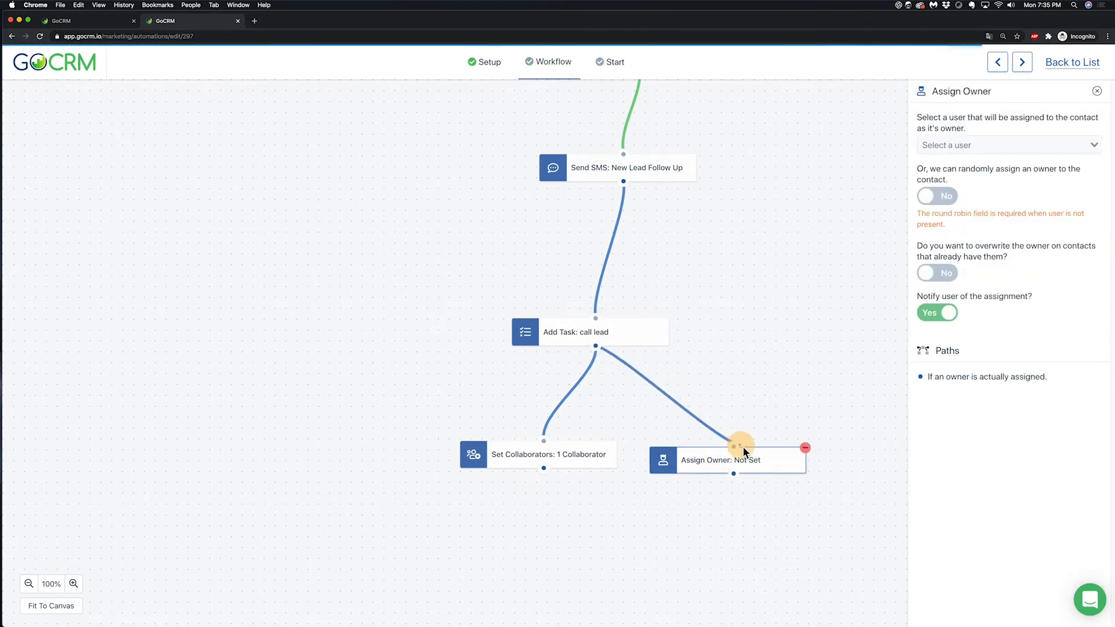
Step: Choose the third listed user as the owner and arrange the Set Collaborators and Assign Owner blocks evenly below the task
click(987, 145)
click(987, 195)
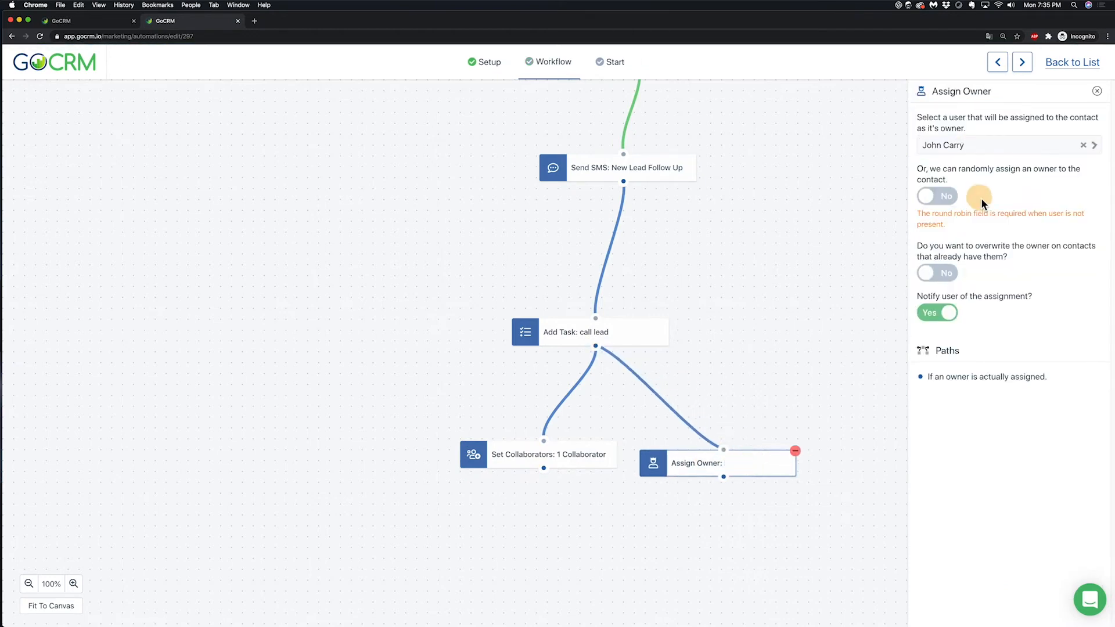
drag(732, 467, 736, 464)
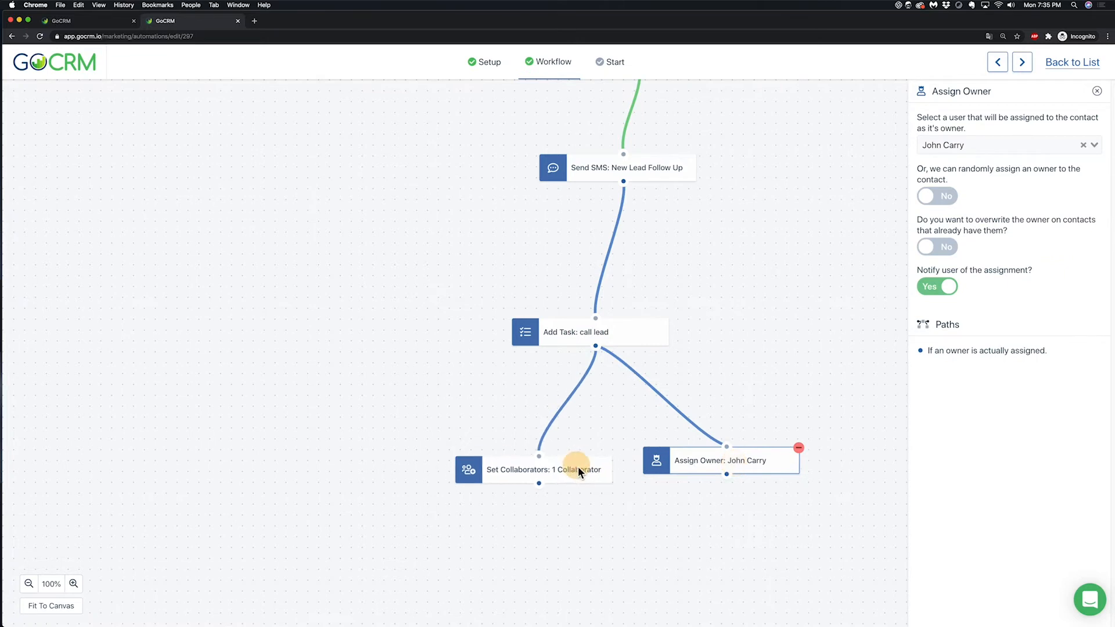
drag(556, 465, 522, 480)
drag(677, 461, 652, 472)
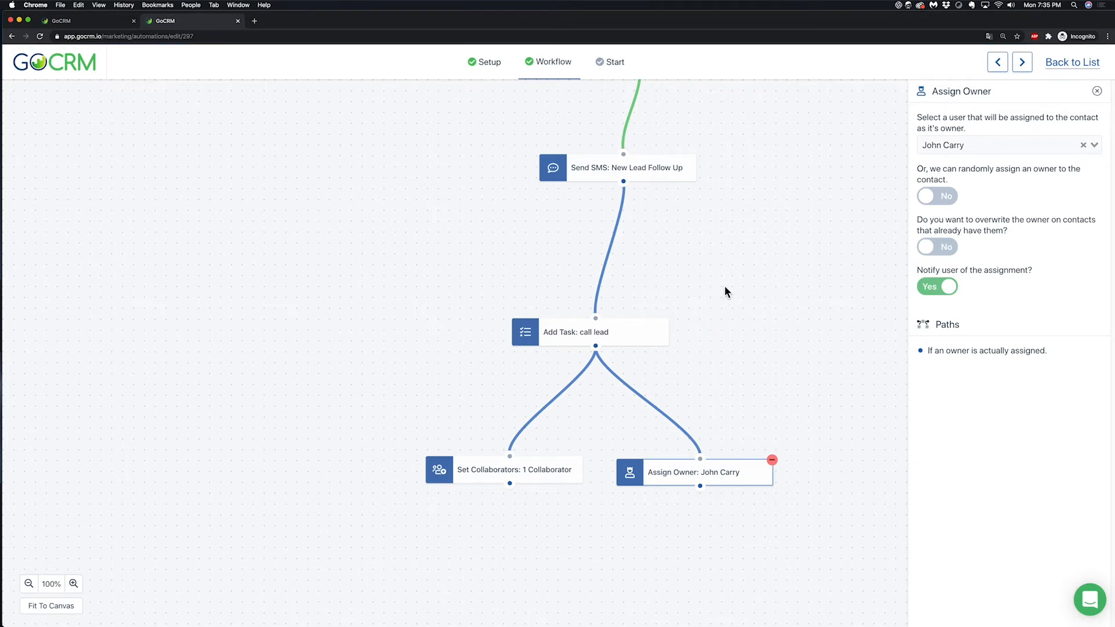
click(1096, 91)
Step: Add a Send Email action below the Set Collaborators and Assign Owner blocks, leaving its template unset
scroll(989, 424, down, 7)
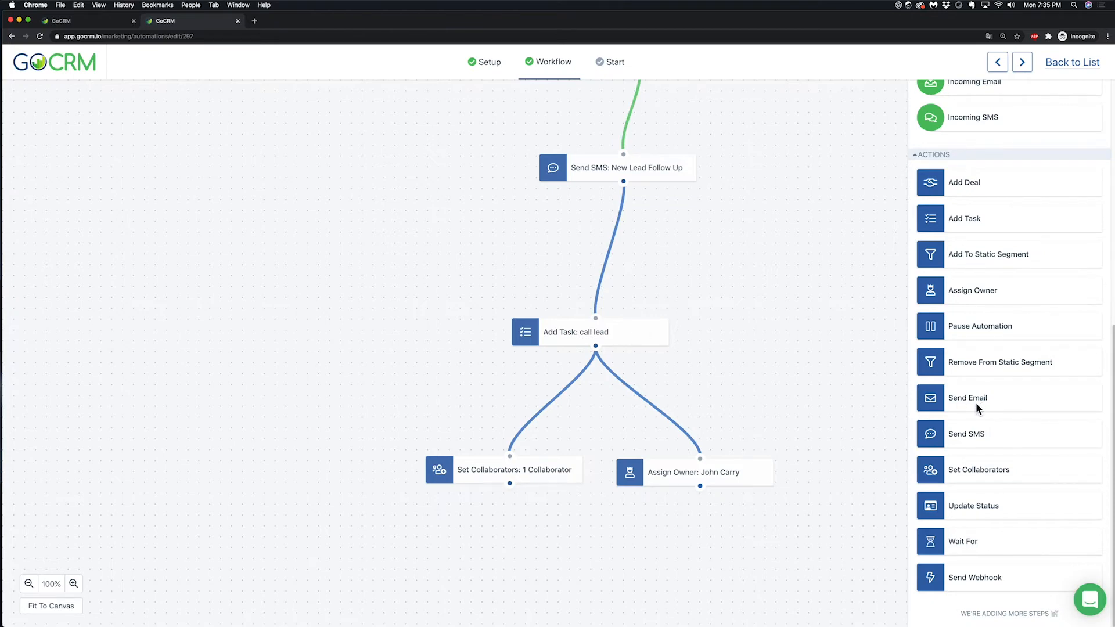
drag(975, 403, 543, 566)
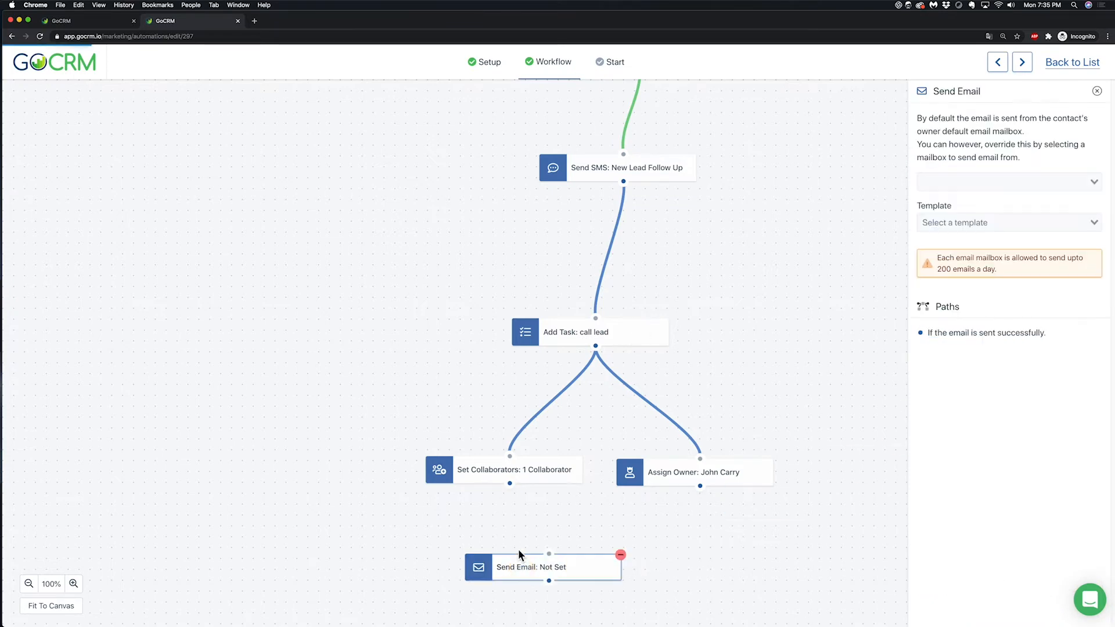
click(963, 224)
click(1097, 93)
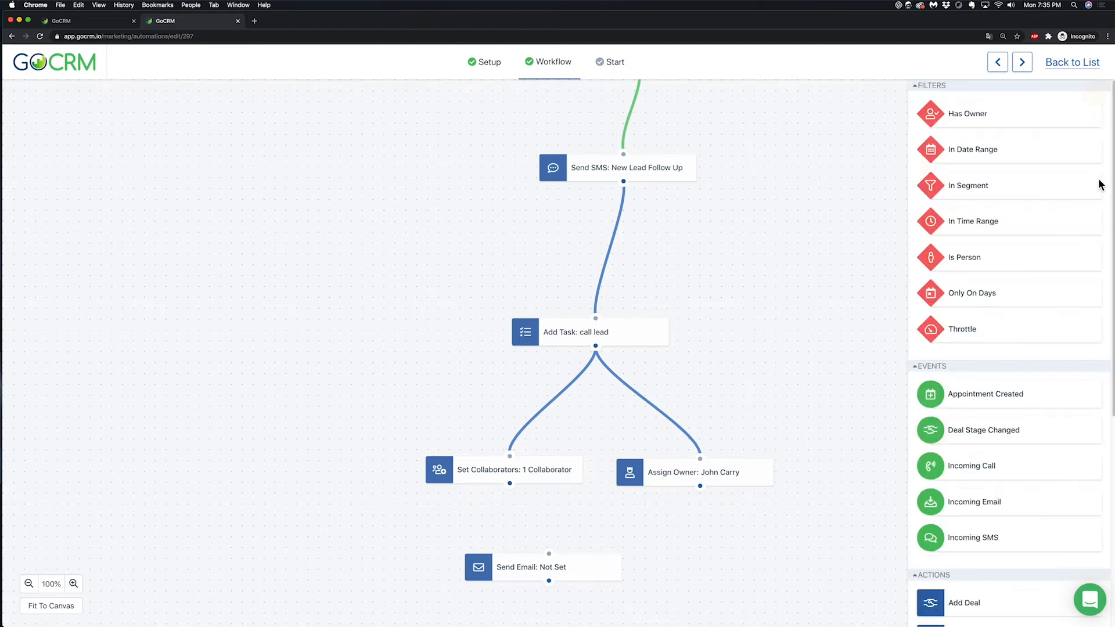
scroll(985, 371, down, 4)
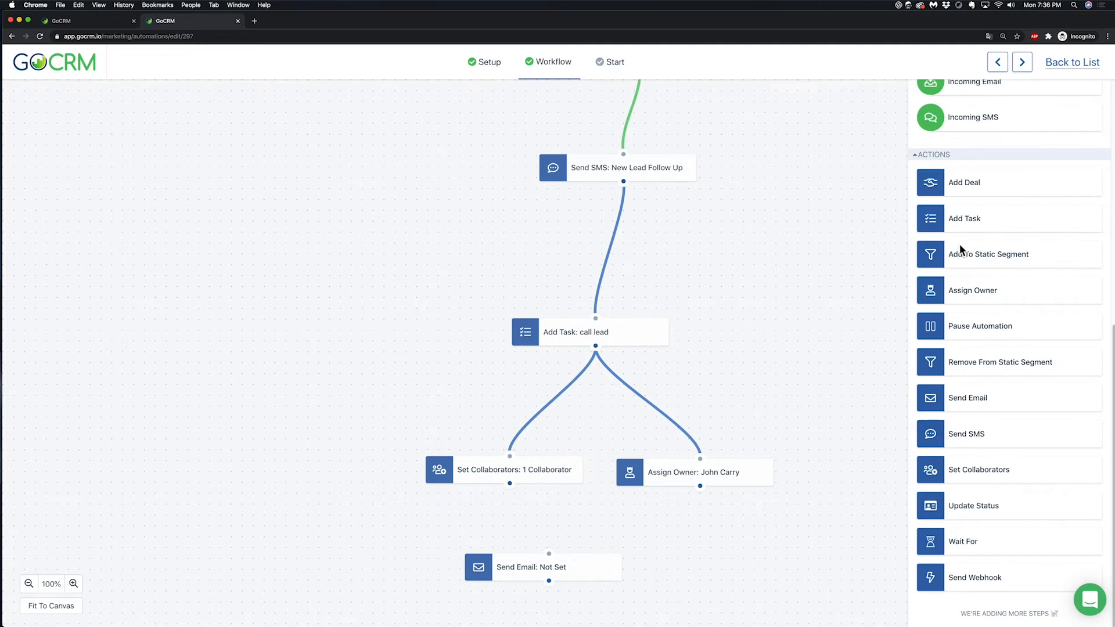
drag(967, 255, 755, 350)
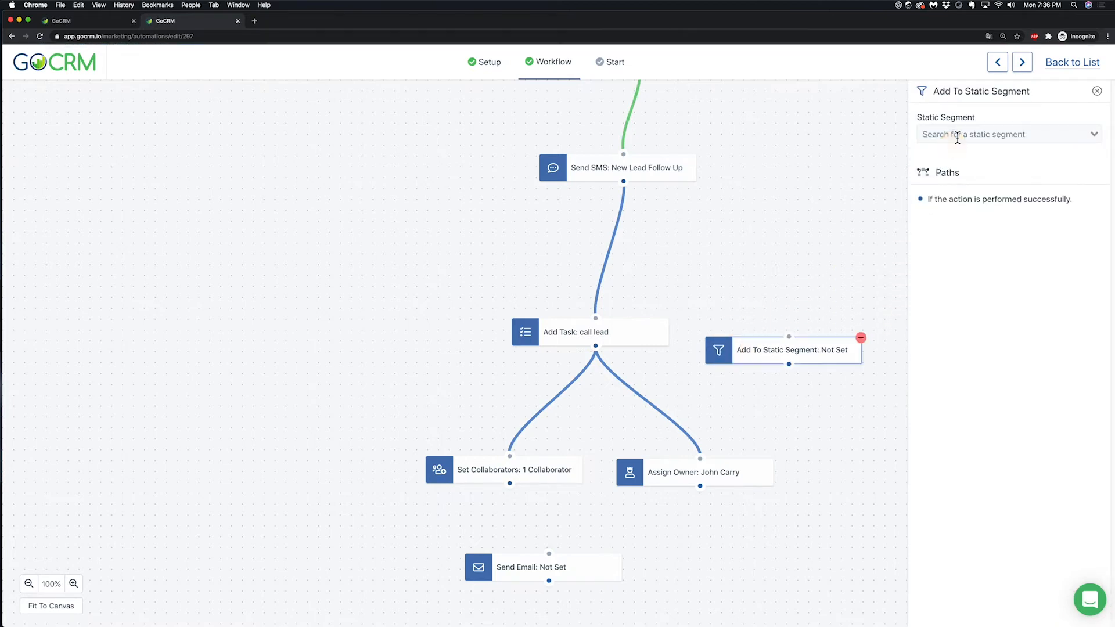
click(861, 338)
Step: Delete the unconfigured Send Email block from the workflow
scroll(942, 466, down, 6)
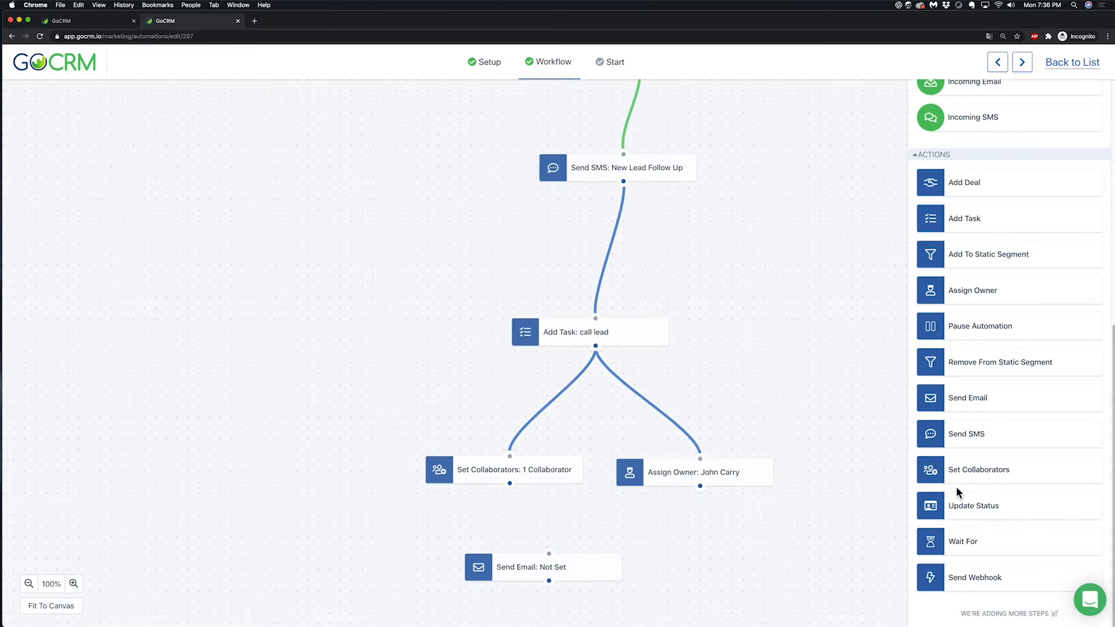
click(591, 574)
click(617, 552)
Step: Add a Send Webhook action without a URL and connect both Set Collaborators and Assign Owner to it
scroll(1070, 486, down, 10)
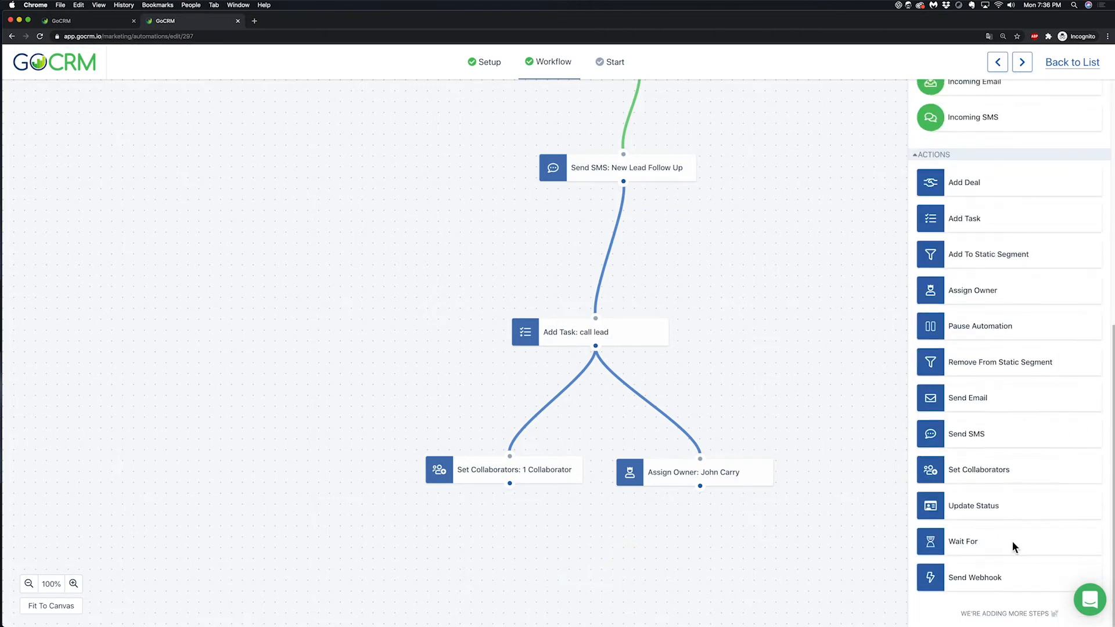
scroll(876, 540, down, 1)
drag(796, 545, 837, 400)
drag(971, 572, 652, 488)
drag(576, 344, 720, 491)
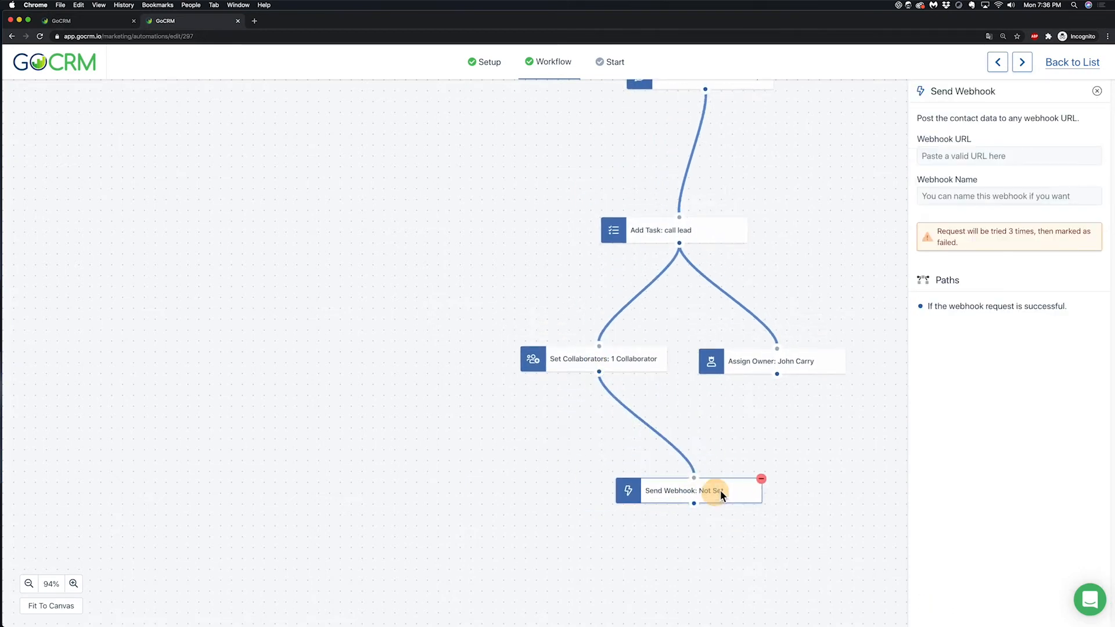
drag(778, 375, 677, 497)
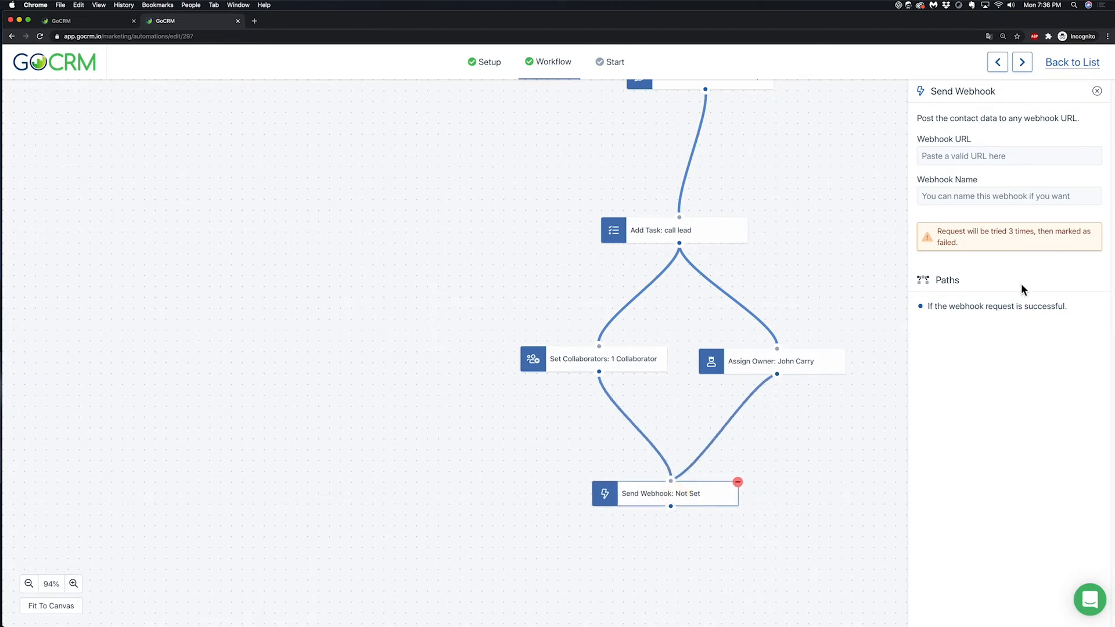
click(992, 163)
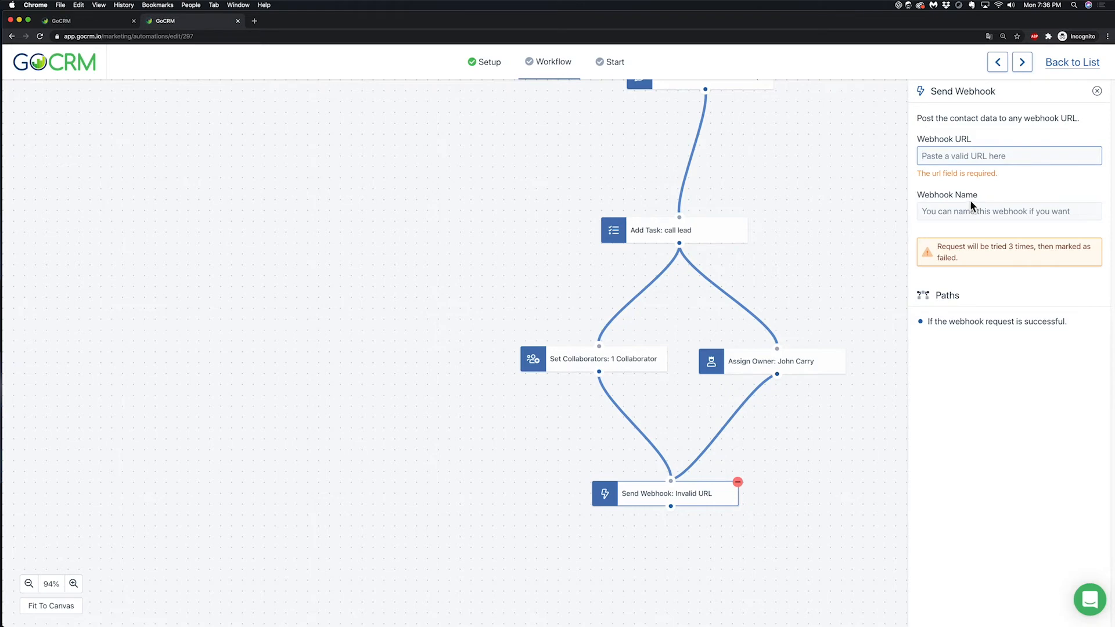
click(1097, 91)
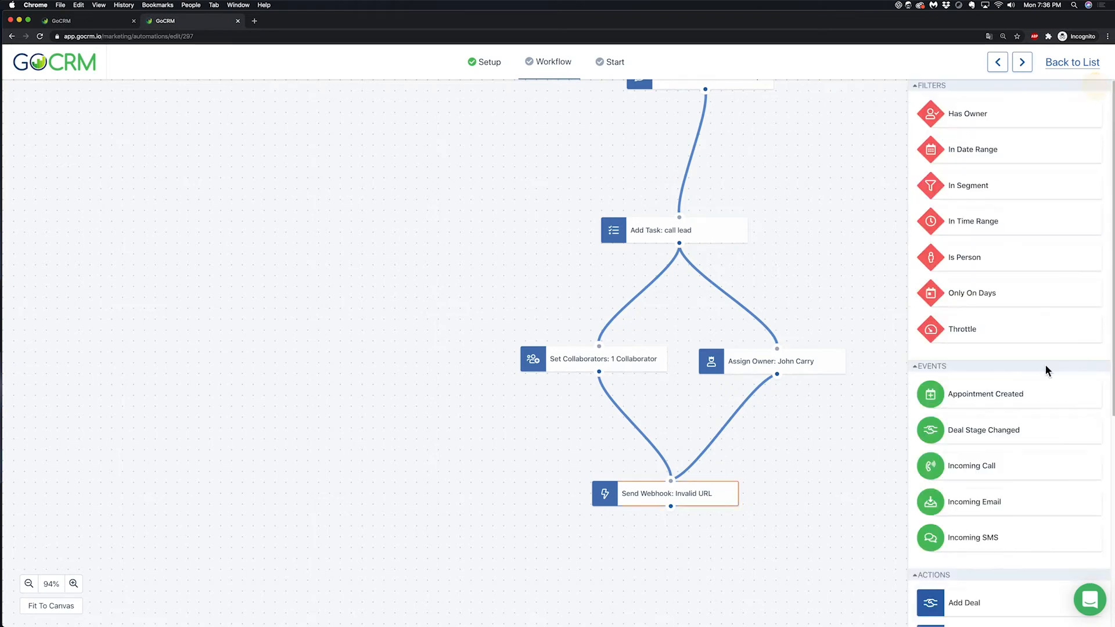
Step: Try a Pause Automation action connected below the Send Webhook block and delete it from the workflow
scroll(1039, 395, down, 7)
drag(830, 529, 859, 344)
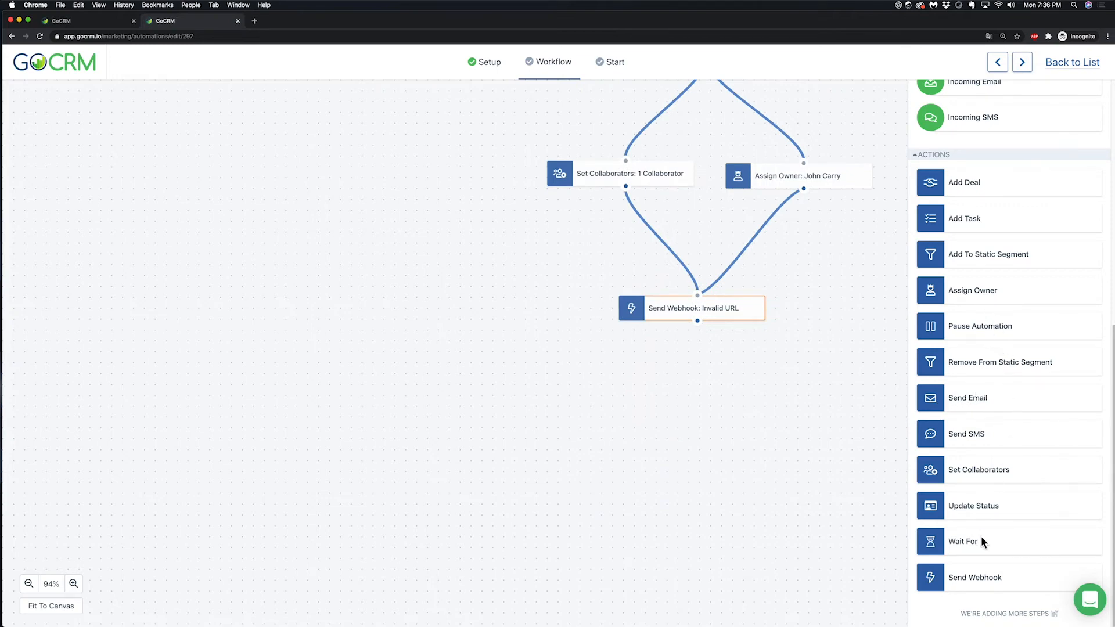
drag(991, 331, 666, 411)
drag(649, 324, 681, 451)
drag(694, 365, 667, 428)
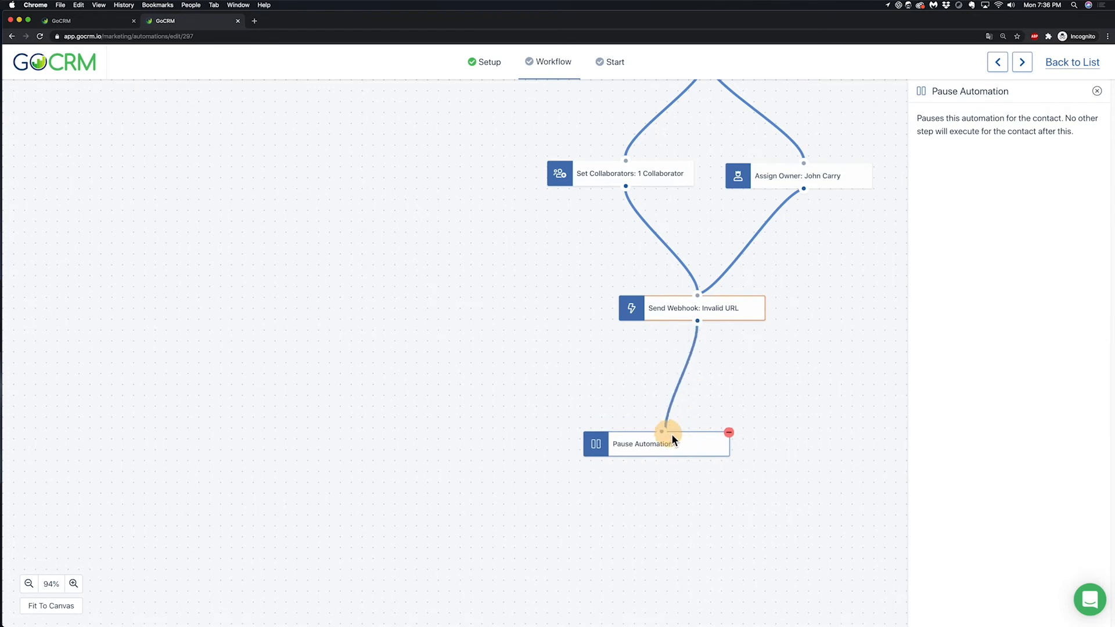
click(728, 433)
Step: Add an Incoming Call event for any VoIP phone near the start of the workflow and connect Leads to it
drag(810, 494, 805, 625)
drag(834, 239, 801, 474)
scroll(830, 314, up, 1)
drag(830, 316, 787, 497)
drag(806, 435, 808, 624)
drag(619, 169, 583, 371)
scroll(599, 220, down, 1)
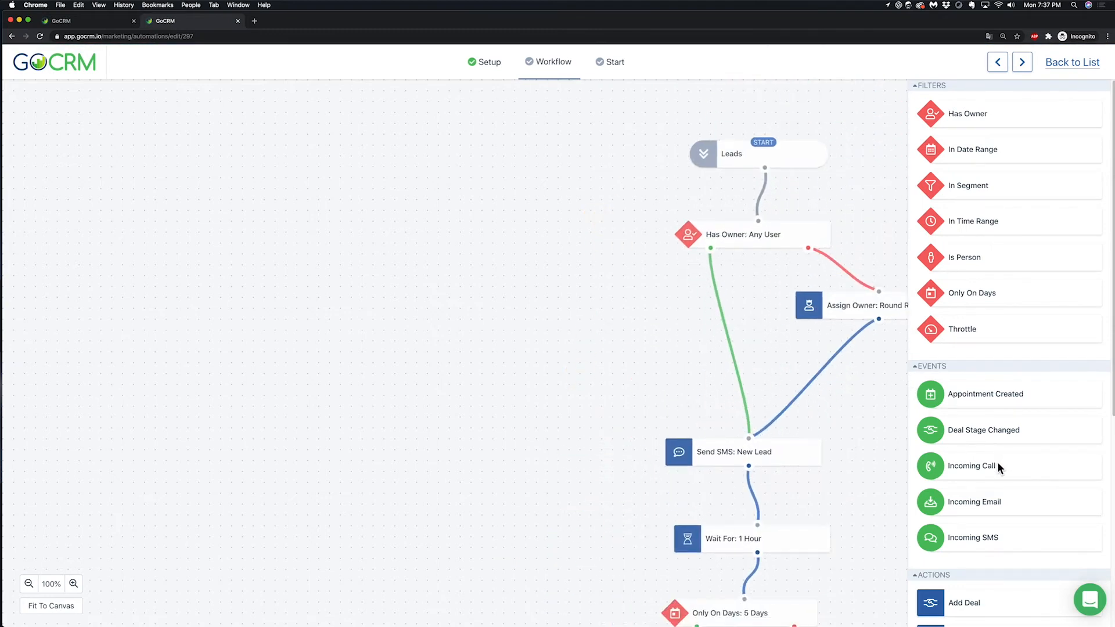
drag(998, 462, 528, 262)
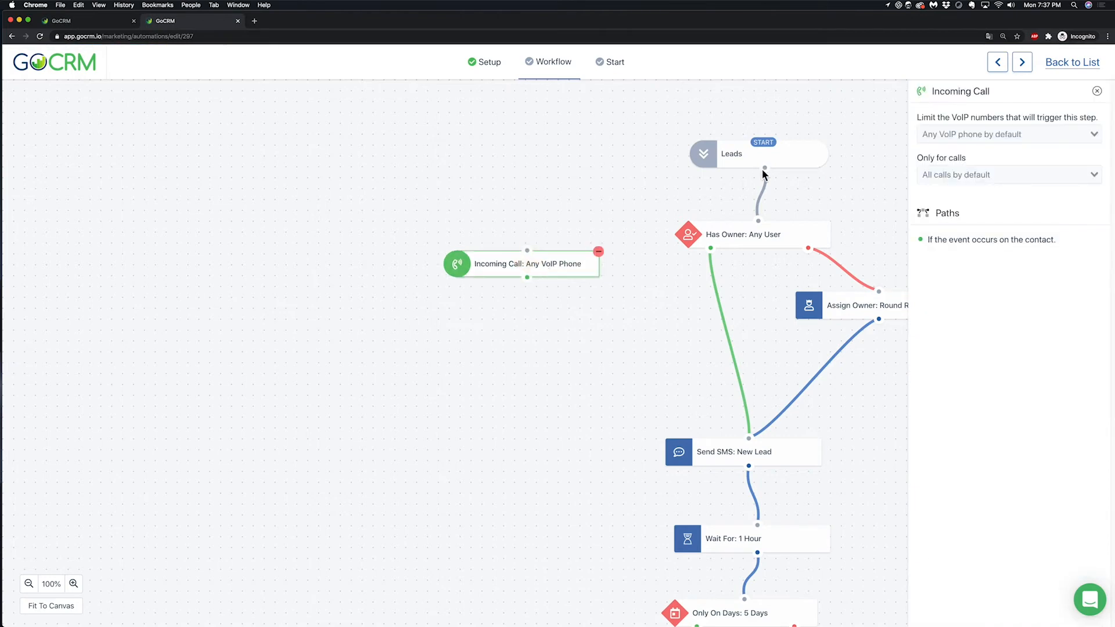
mouse_move(764, 169)
mouse_down()
mouse_move(652, 199)
mouse_move(528, 250)
mouse_move(505, 274)
mouse_move(442, 284)
mouse_up()
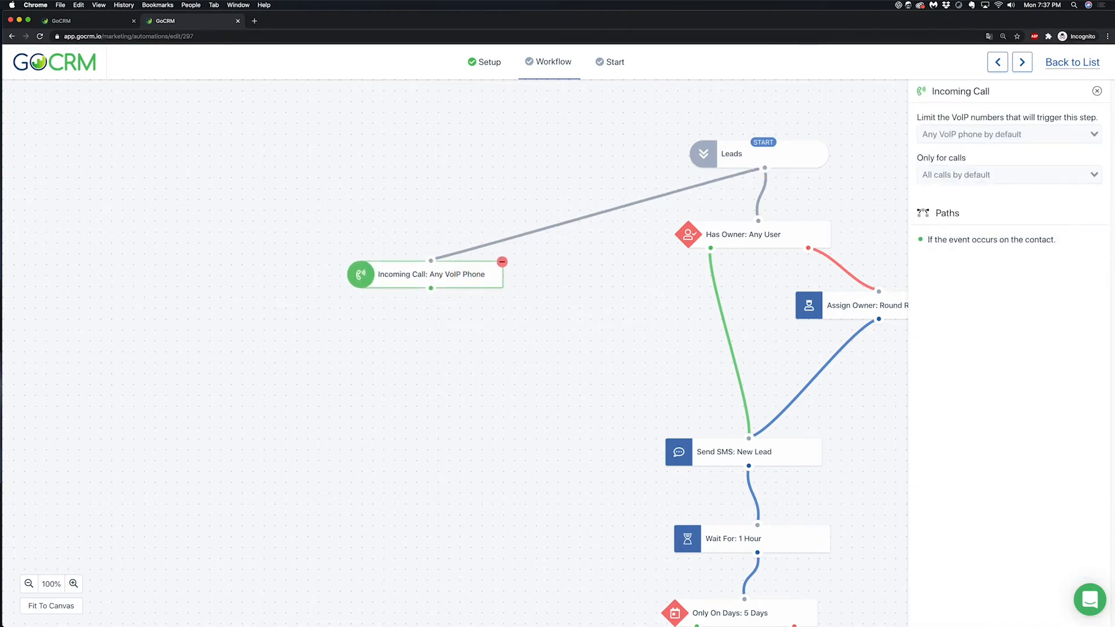
click(1096, 91)
Step: Add an Incoming Email event for any mailbox below Incoming Call, connect Leads to it, and shift the Has Owner filter aside
mouse_move(1014, 503)
mouse_down()
mouse_move(675, 484)
mouse_move(530, 376)
mouse_up()
mouse_move(763, 171)
mouse_down()
mouse_move(525, 371)
mouse_move(486, 350)
mouse_up()
drag(749, 235, 799, 256)
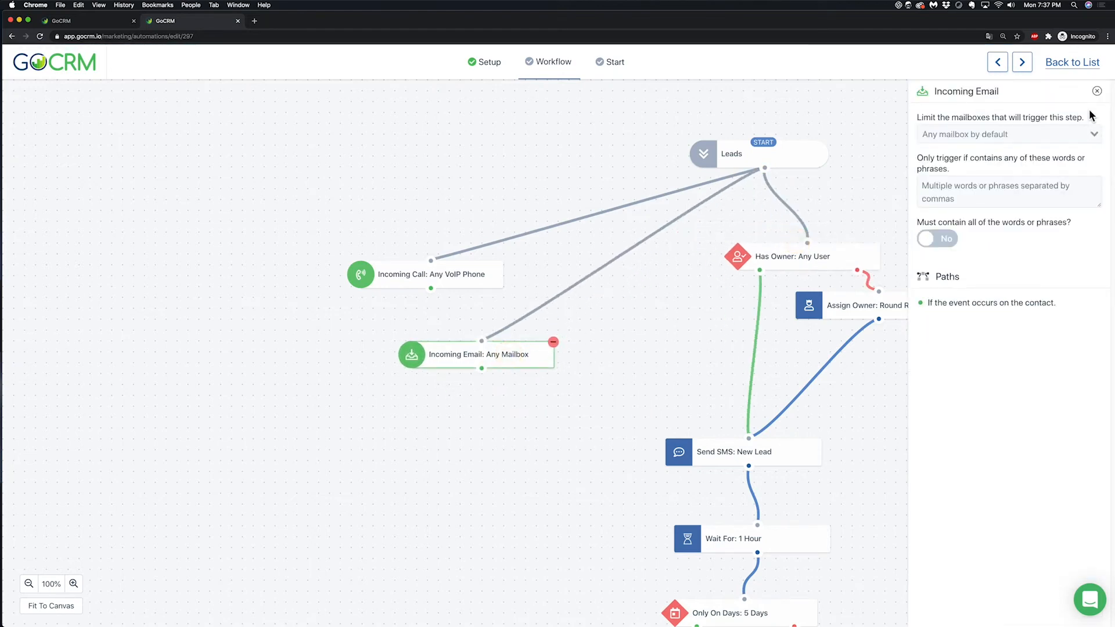
click(1097, 91)
Step: Add an Incoming SMS event in line with the call and email events and connect Leads to it
scroll(1040, 428, down, 4)
drag(995, 278, 588, 372)
drag(472, 359, 455, 340)
drag(435, 281, 349, 231)
drag(426, 336, 394, 302)
drag(626, 365, 546, 364)
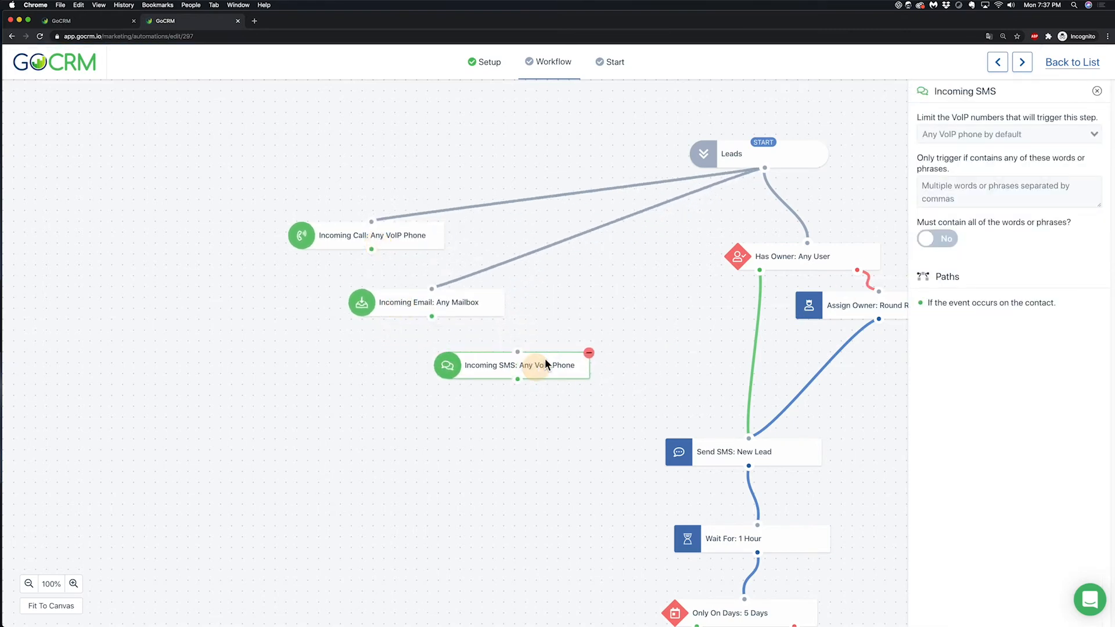
drag(764, 168, 540, 355)
drag(669, 319, 653, 170)
drag(623, 290, 677, 207)
scroll(664, 509, down, 1)
drag(663, 505, 430, 303)
drag(562, 338, 453, 610)
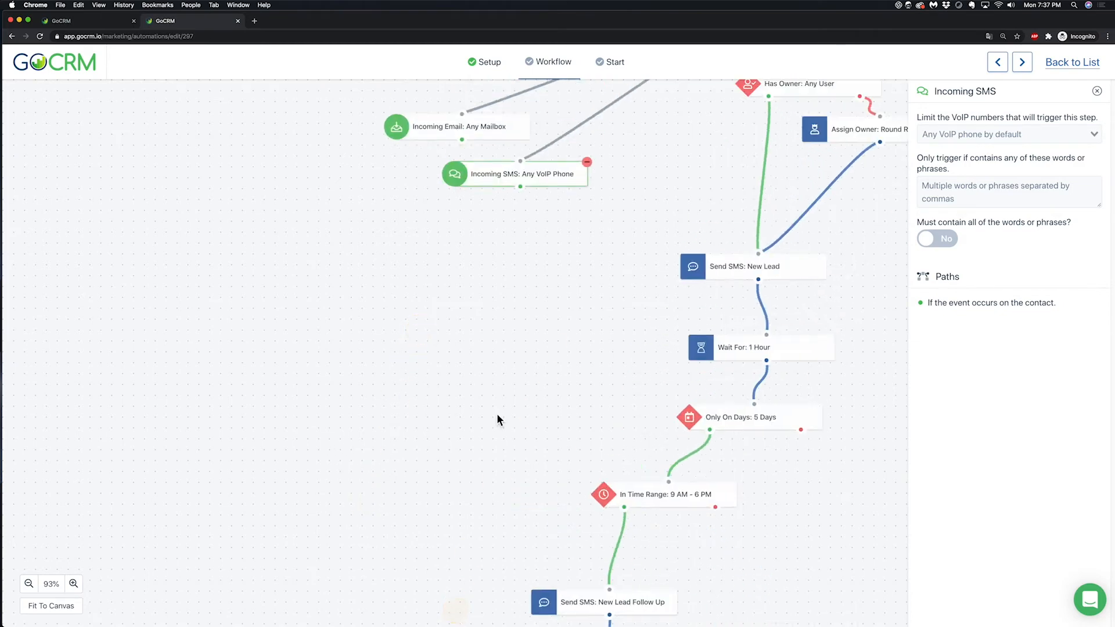
drag(500, 416, 424, 595)
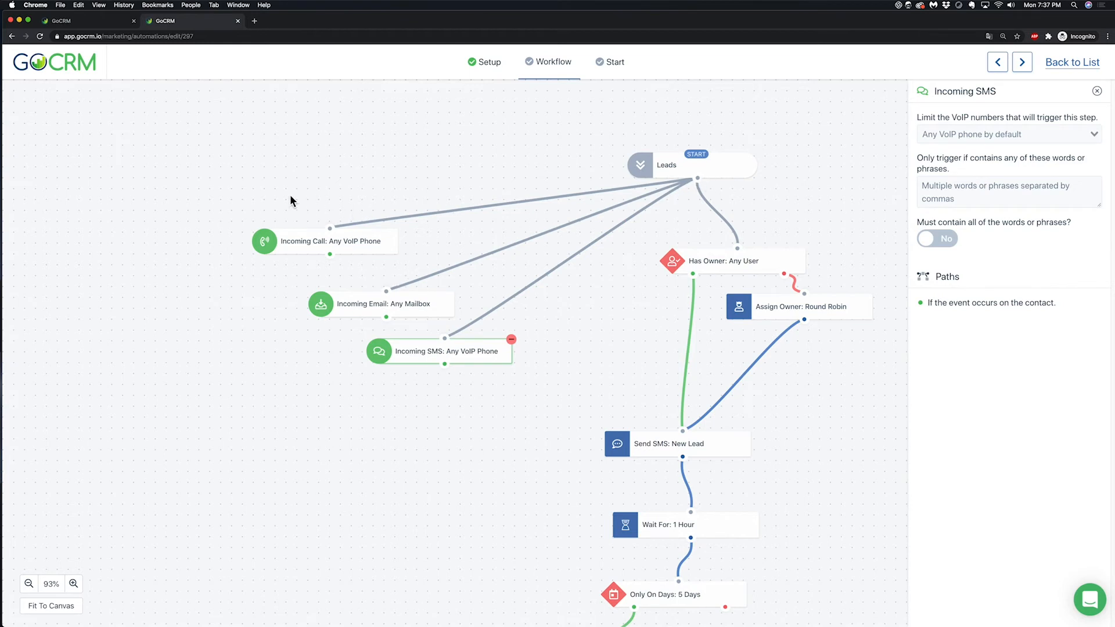
Step: Spread the Incoming Call, Incoming Email and Incoming SMS blocks apart in a diagonal row below Leads
drag(410, 359, 396, 352)
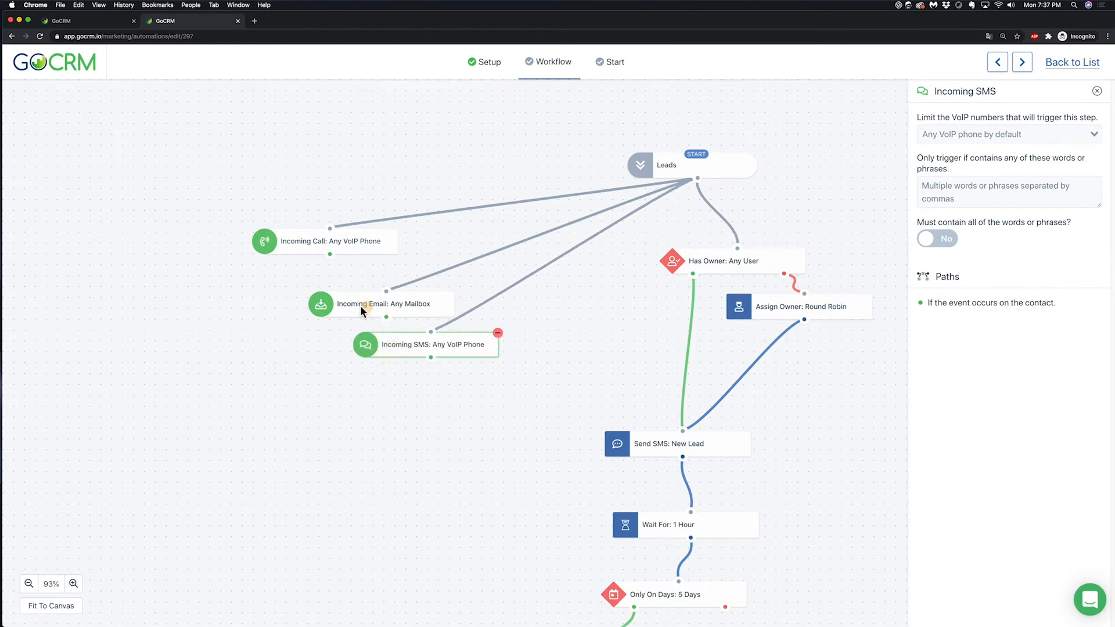
drag(360, 305, 331, 298)
drag(331, 248, 248, 250)
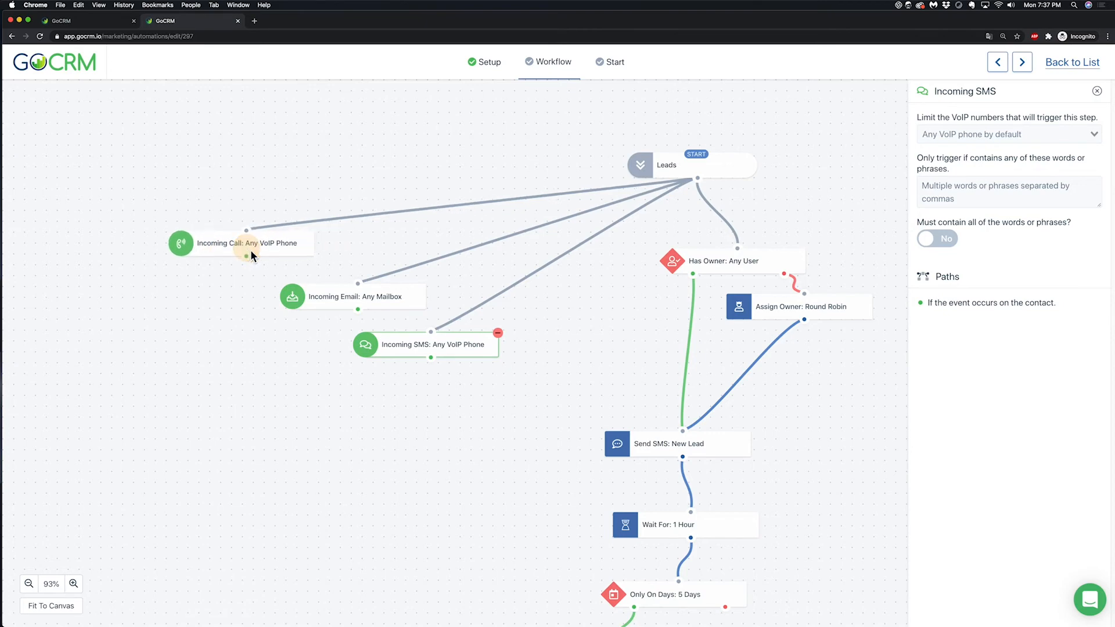
drag(359, 294, 358, 283)
drag(423, 346, 448, 334)
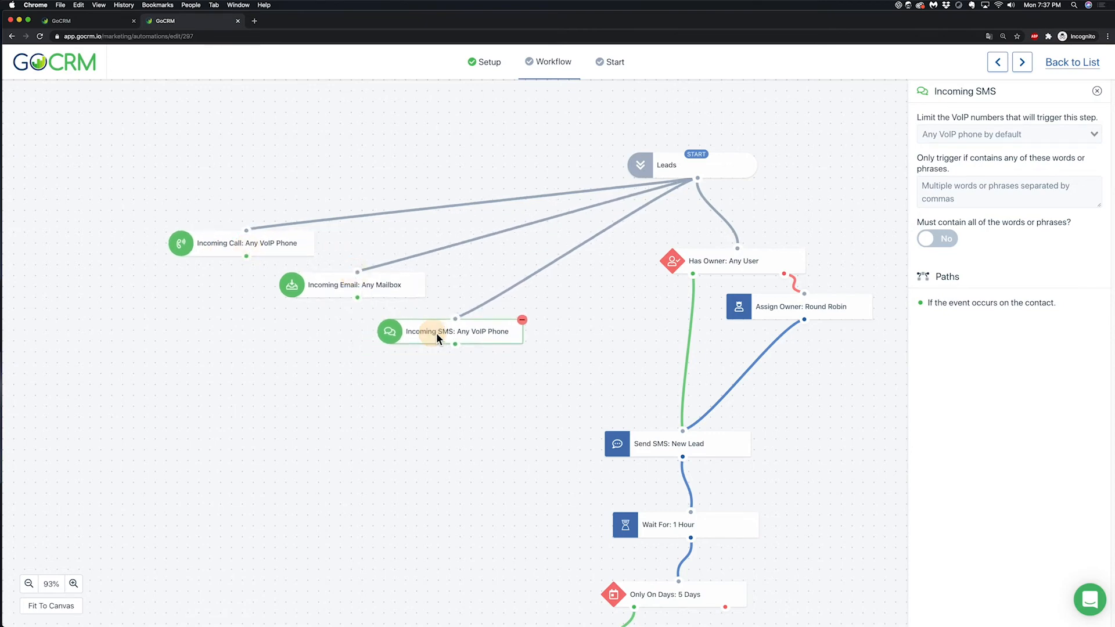
click(1097, 91)
Step: Add an Update Status action below the three incoming events and connect Incoming Call, Incoming Email and Incoming SMS to it
scroll(983, 430, down, 8)
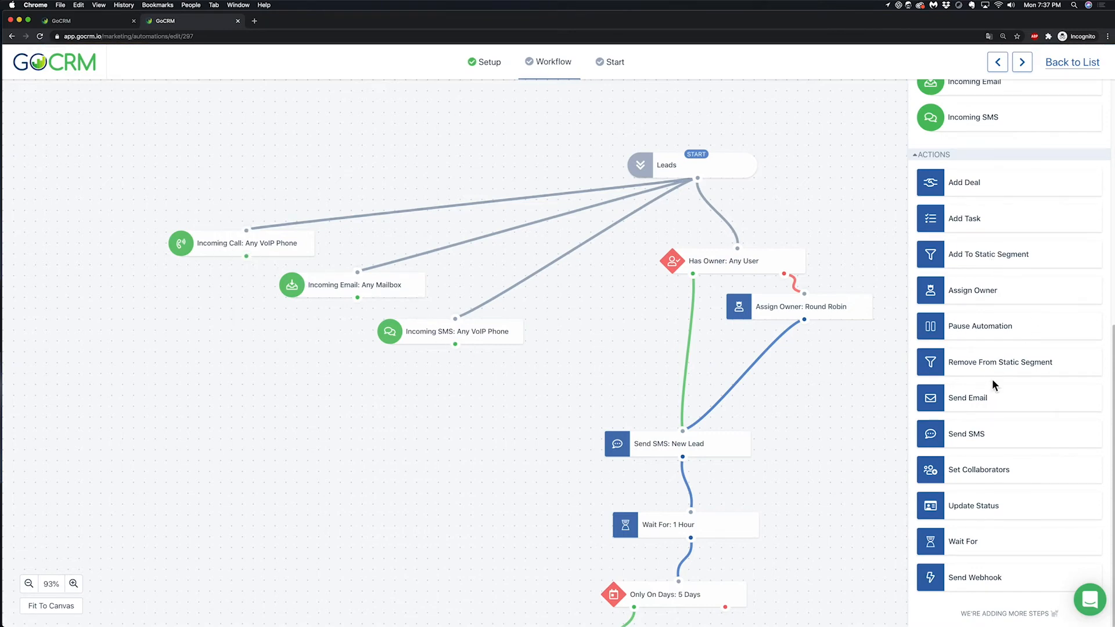
scroll(998, 334, up, 1)
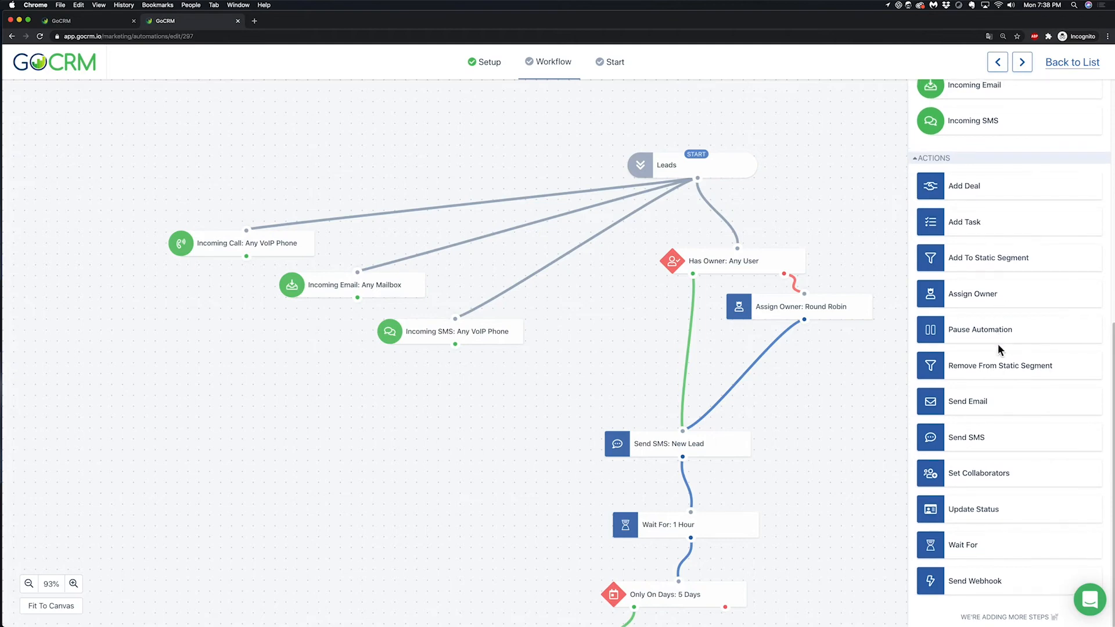
scroll(1000, 372, down, 1)
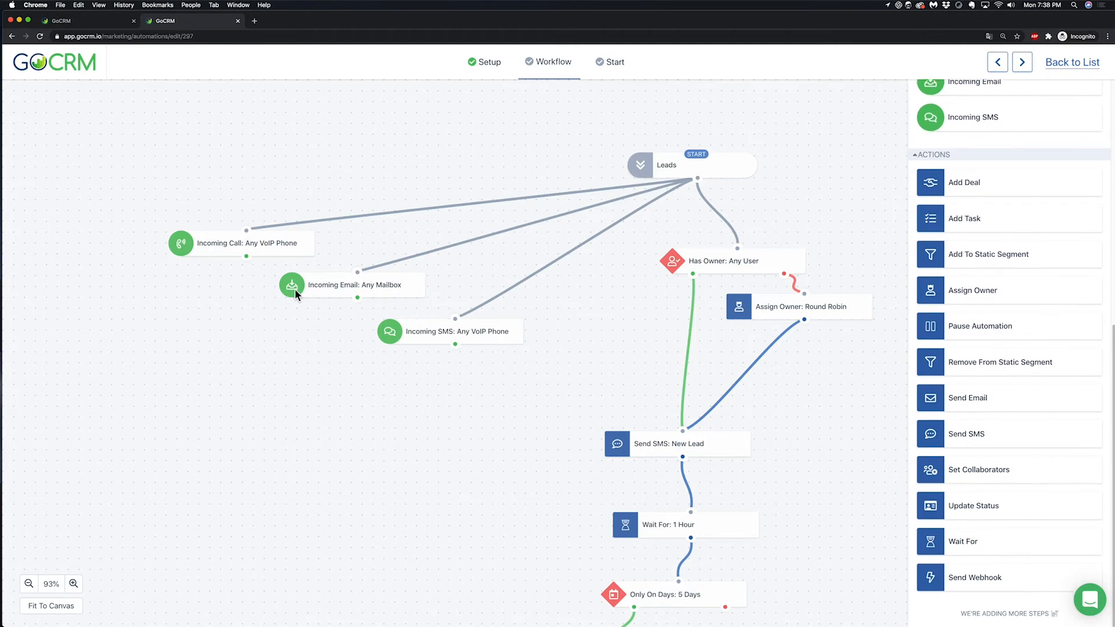
drag(295, 293, 292, 297)
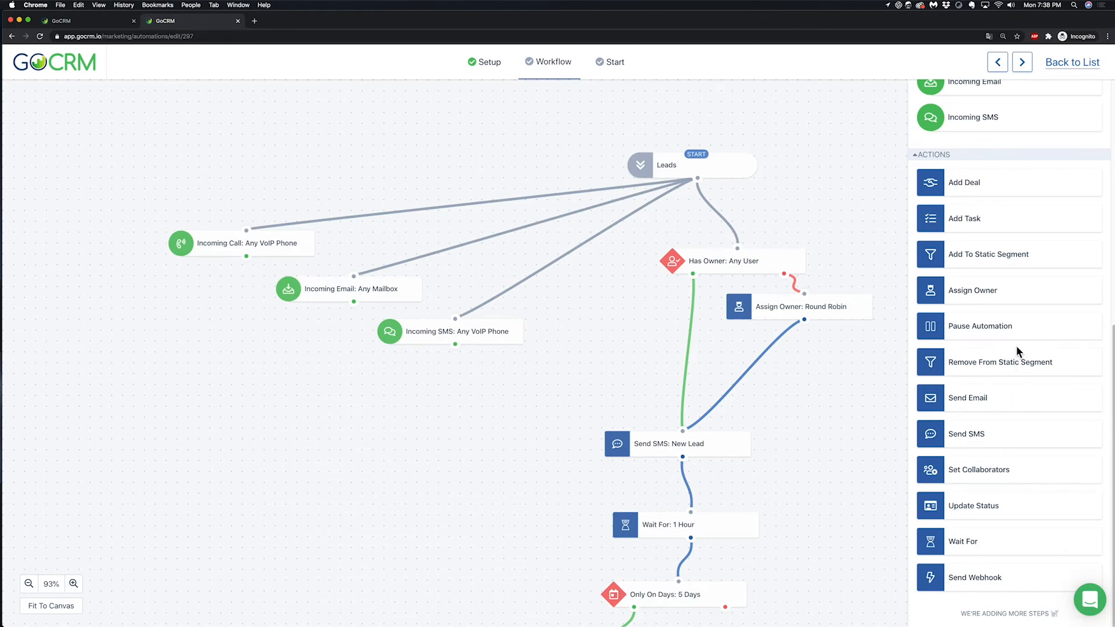
drag(1001, 504, 332, 410)
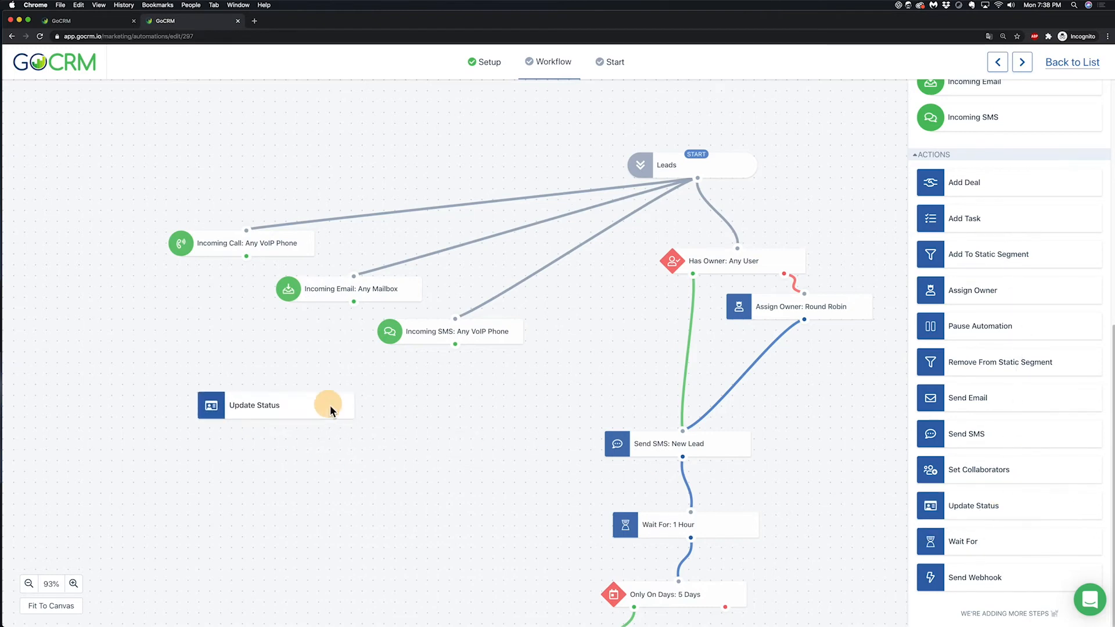
drag(246, 257, 293, 388)
drag(452, 349, 318, 452)
Step: Set the Update Status action's contact status to Qualified Lead
click(1000, 146)
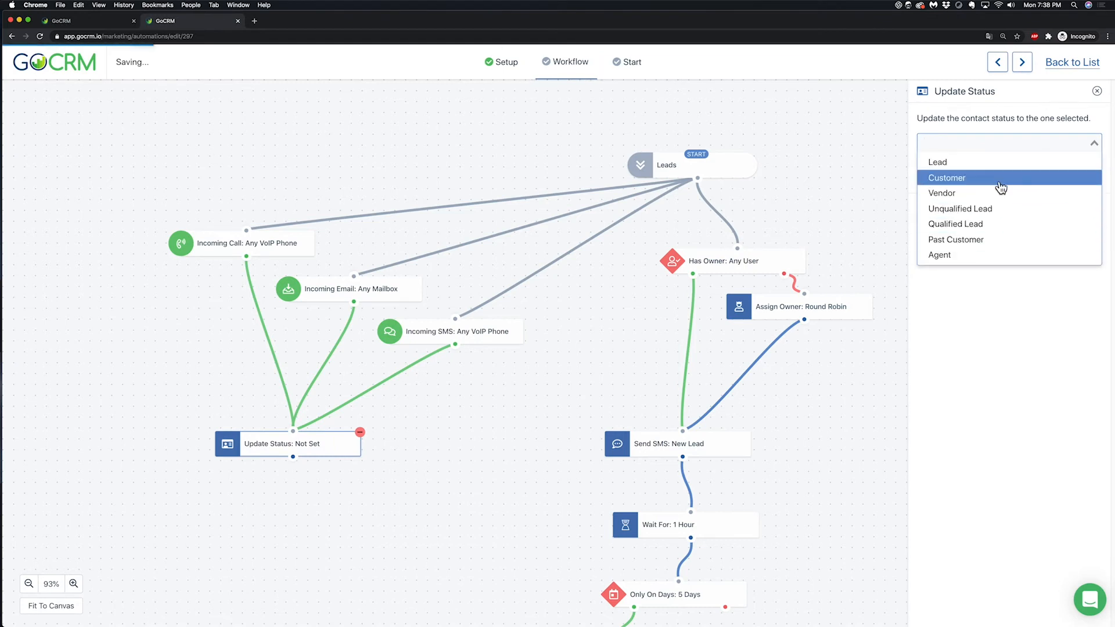
click(1001, 223)
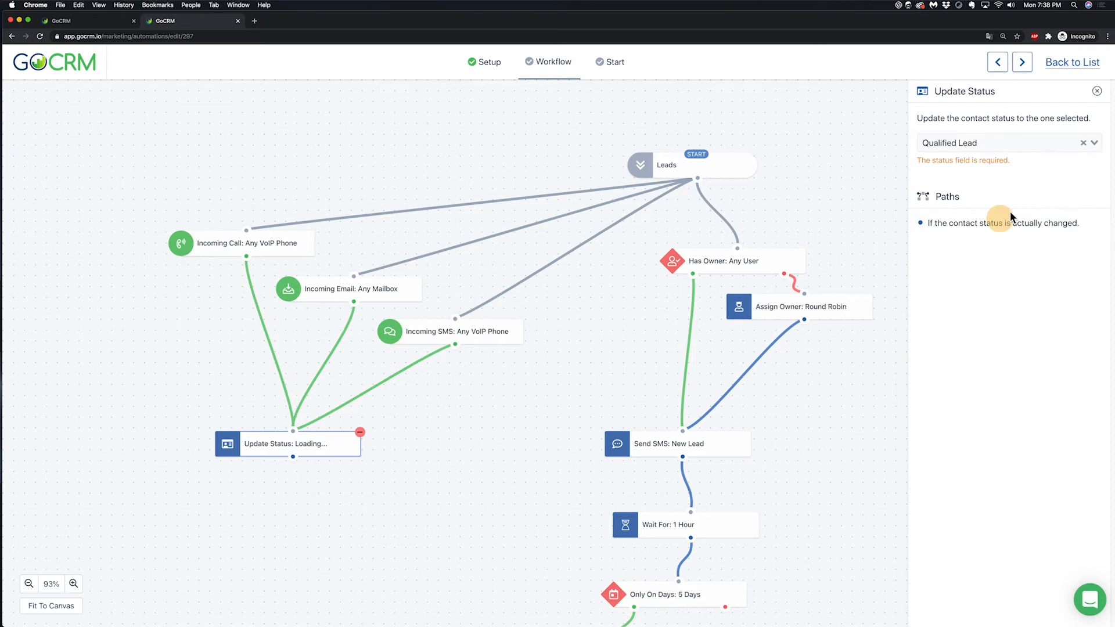
click(1097, 91)
Step: Add a Pause Automation action below Update Status: Qualified Lead and connect the status update to it
drag(448, 444, 510, 321)
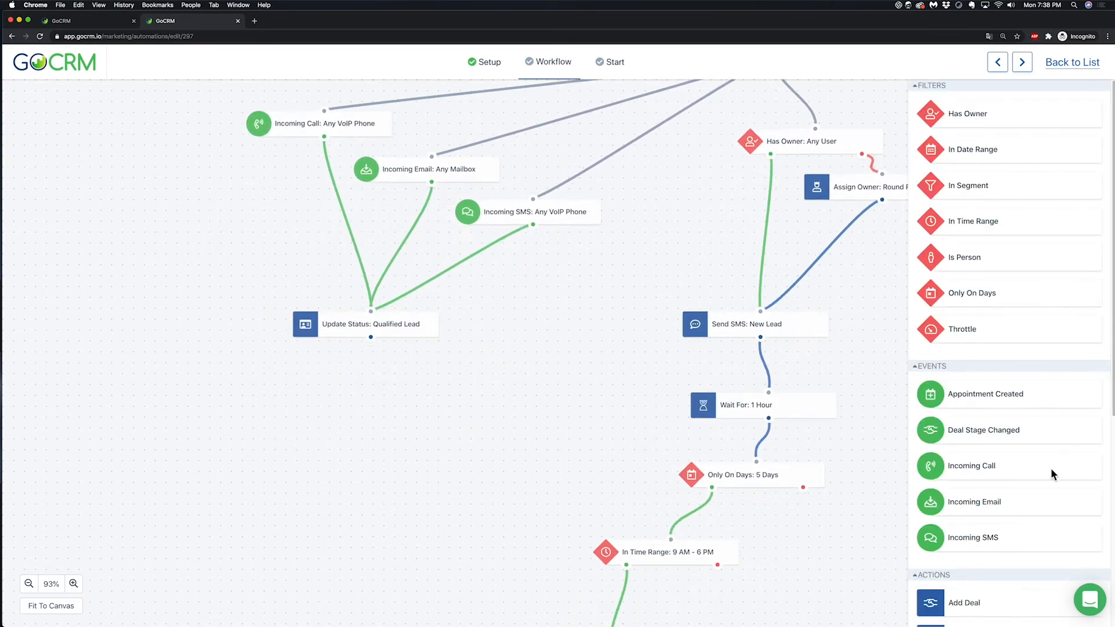
scroll(1050, 472, down, 7)
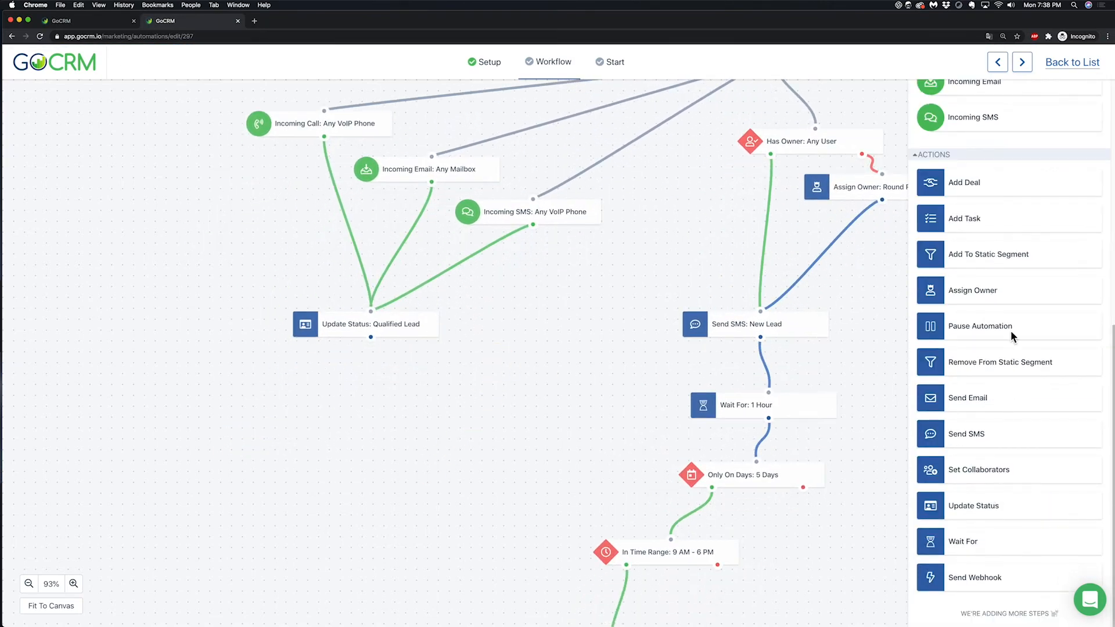
drag(1010, 331, 352, 423)
drag(491, 441, 448, 203)
drag(403, 377, 420, 259)
drag(421, 320, 398, 521)
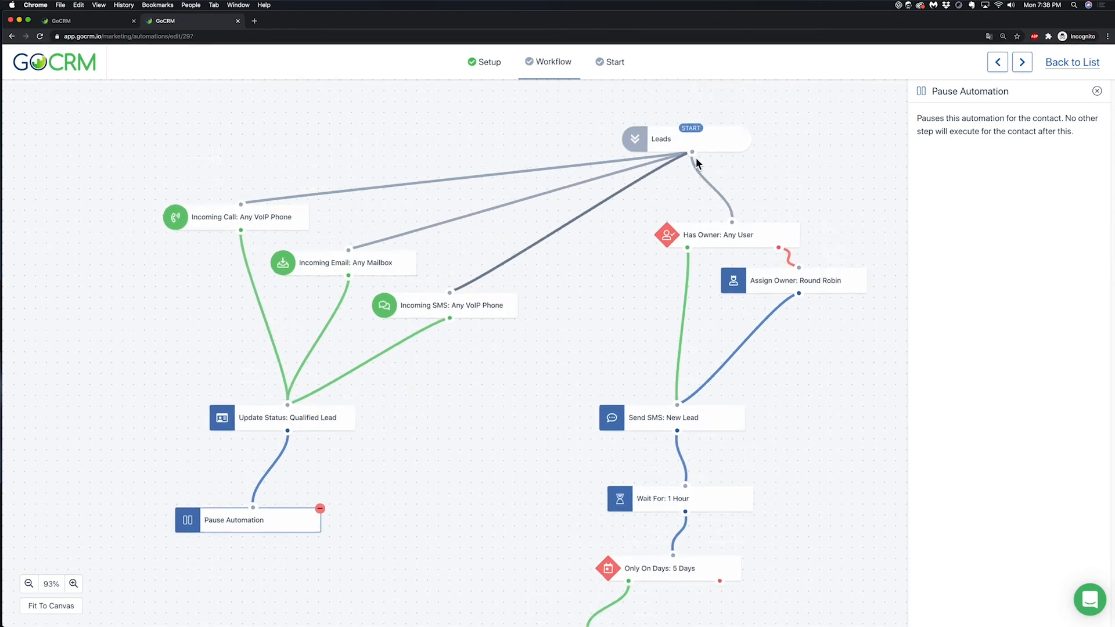
Step: Fine-tune the placement of the Incoming SMS and Pause Automation blocks, checking the Update Status settings in between
drag(430, 312, 430, 317)
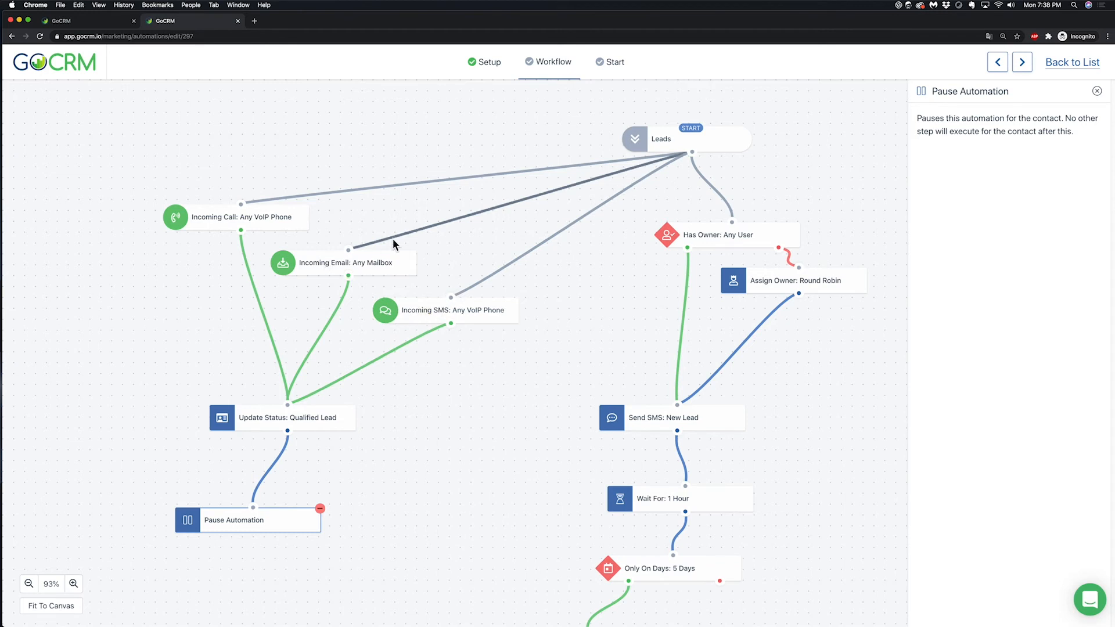
scroll(296, 383, up, 2)
click(293, 424)
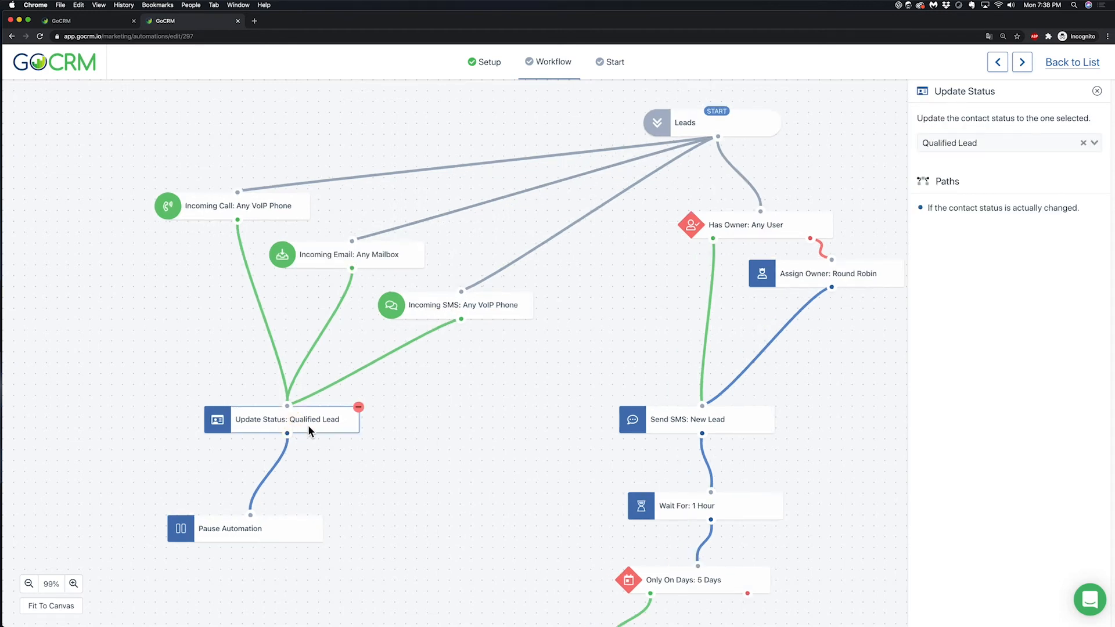
drag(265, 529, 277, 533)
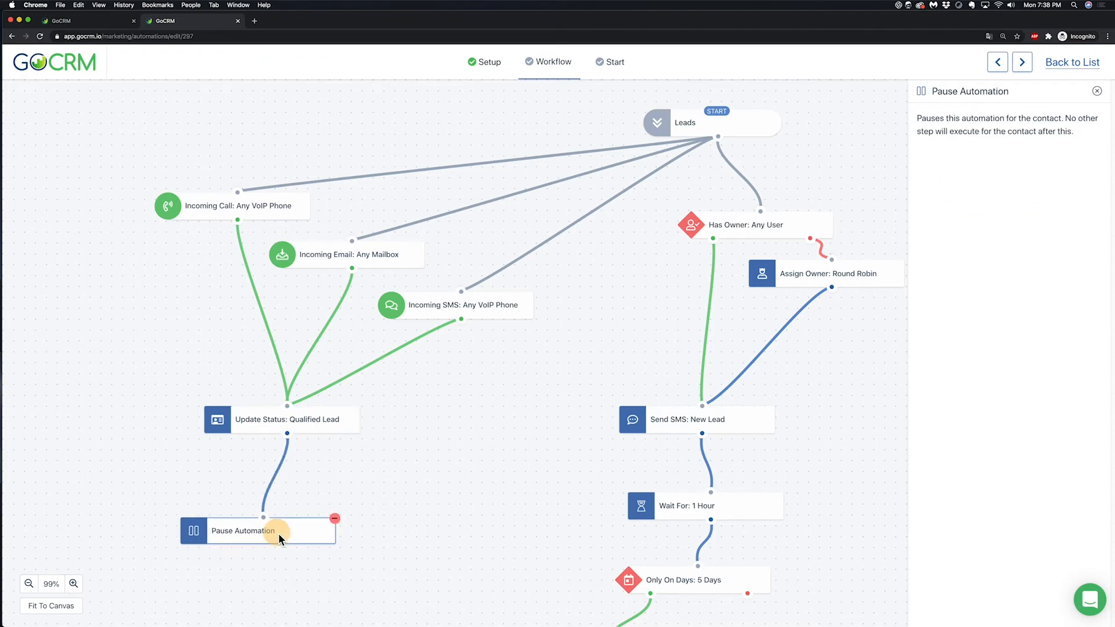
Step: Limit the Incoming SMS event to trigger only on messages containing STOP
scroll(405, 524, down, 5)
drag(414, 529, 425, 380)
drag(391, 490, 442, 330)
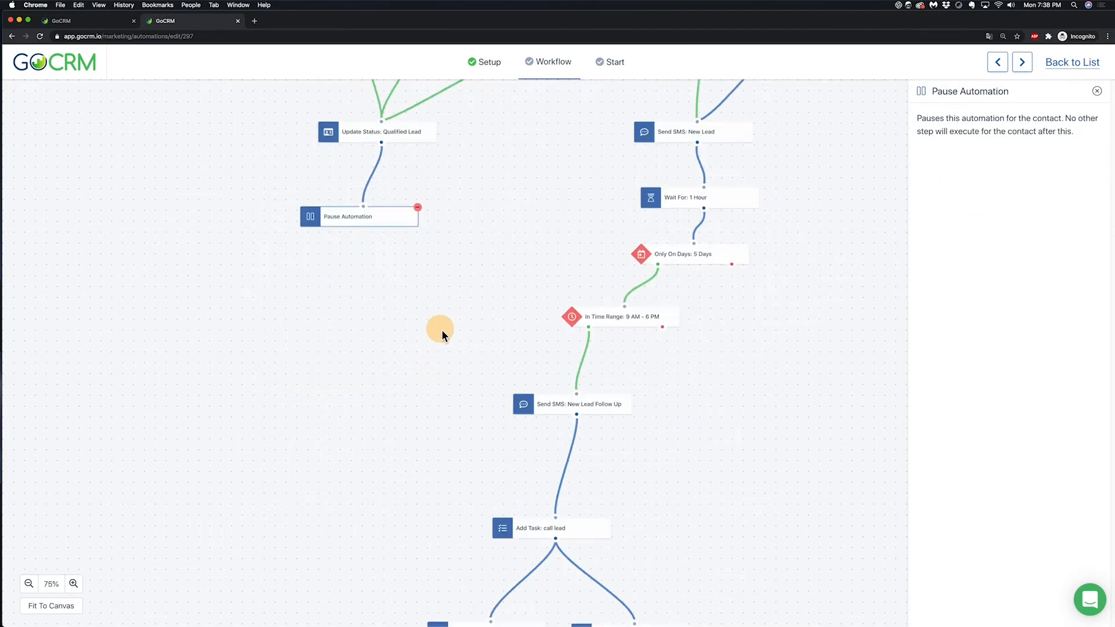
drag(444, 370, 396, 576)
click(1097, 91)
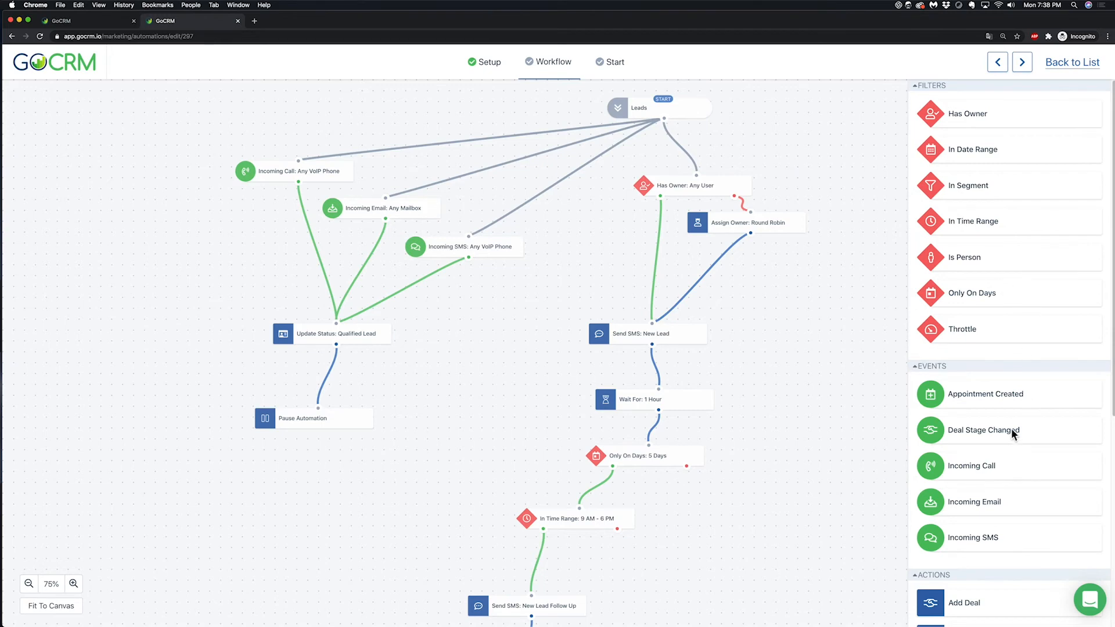
click(467, 255)
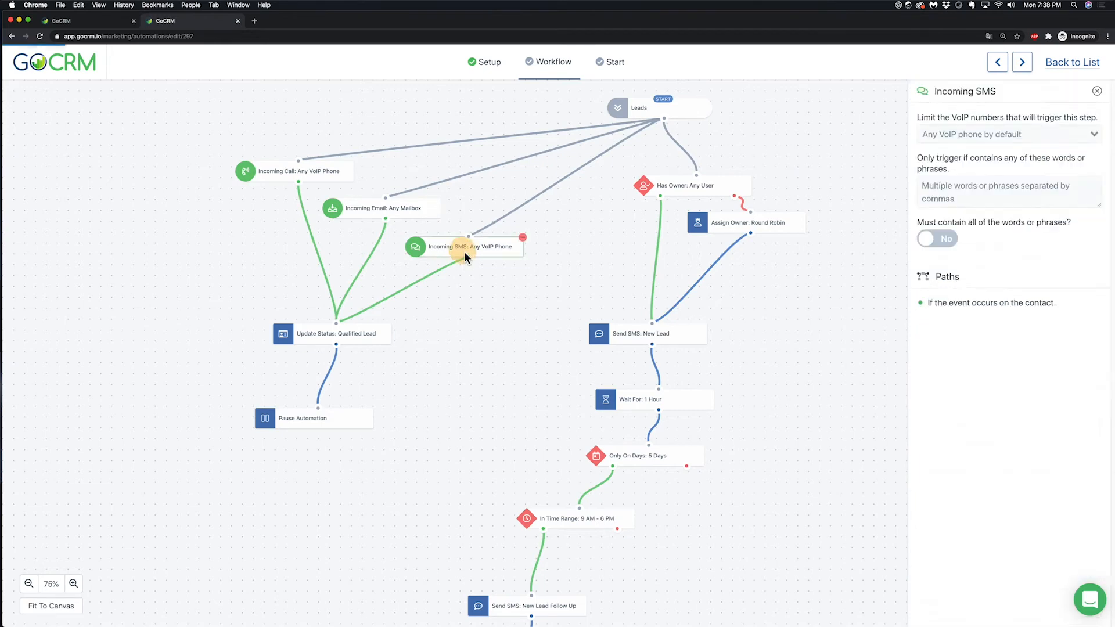
click(951, 189)
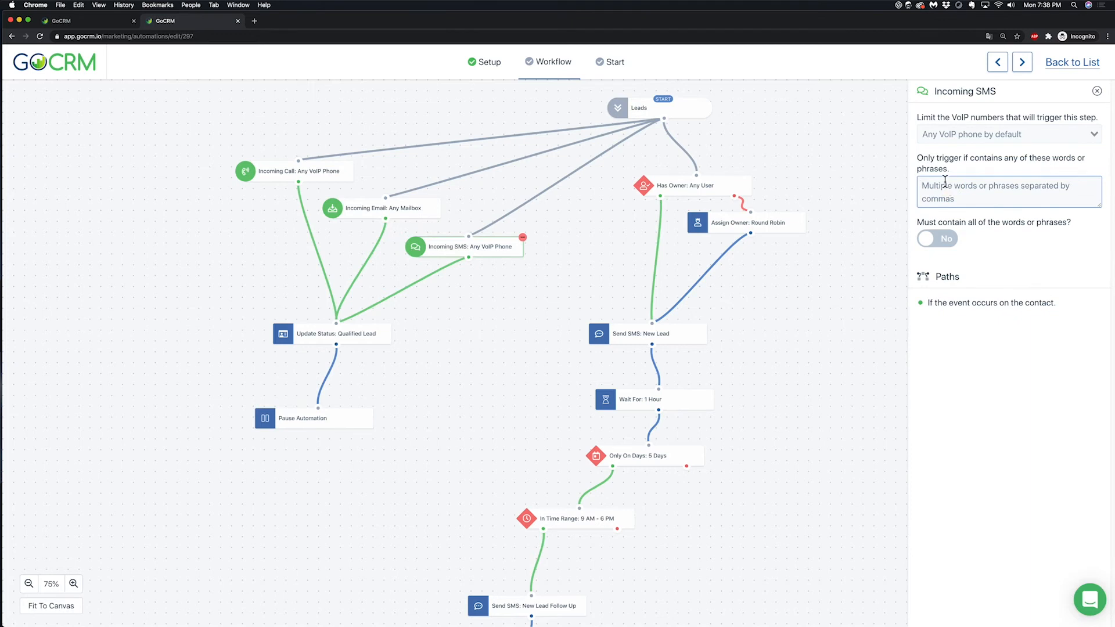
text(STOP)
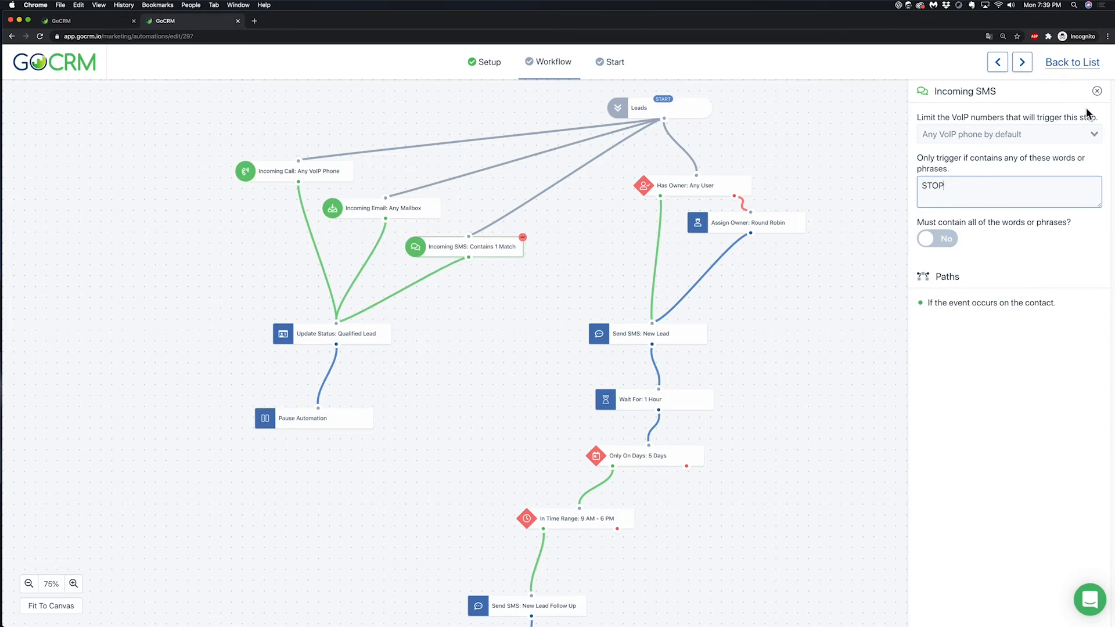
click(1096, 92)
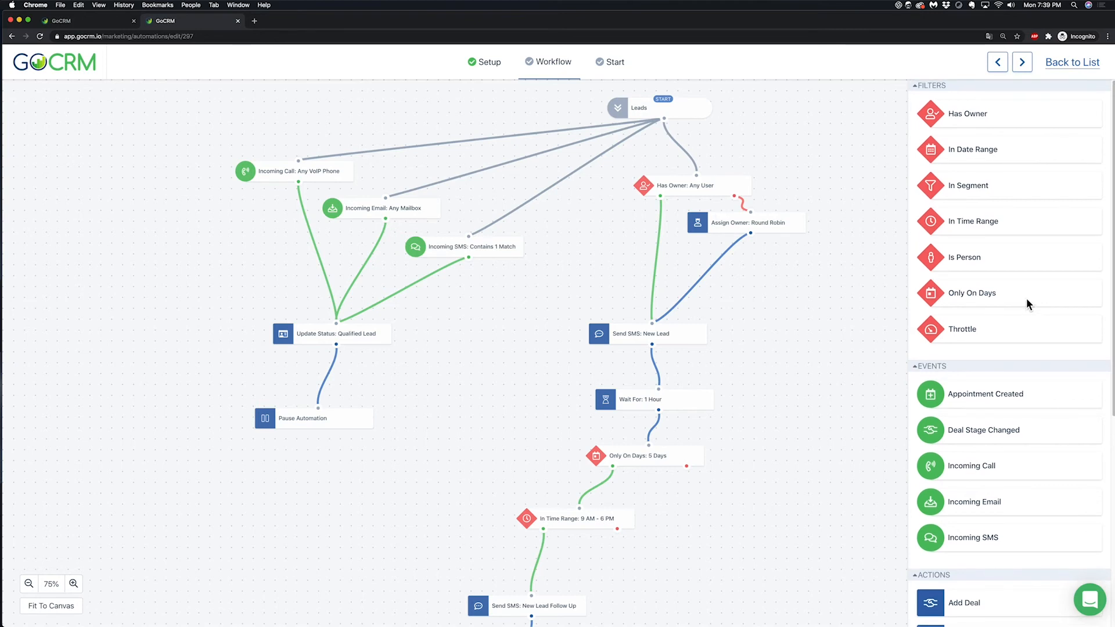
Step: Add a Deal Stage Changed event above Send SMS: New Lead and restrict it to the new stage Close
click(819, 356)
scroll(819, 355, down, 3)
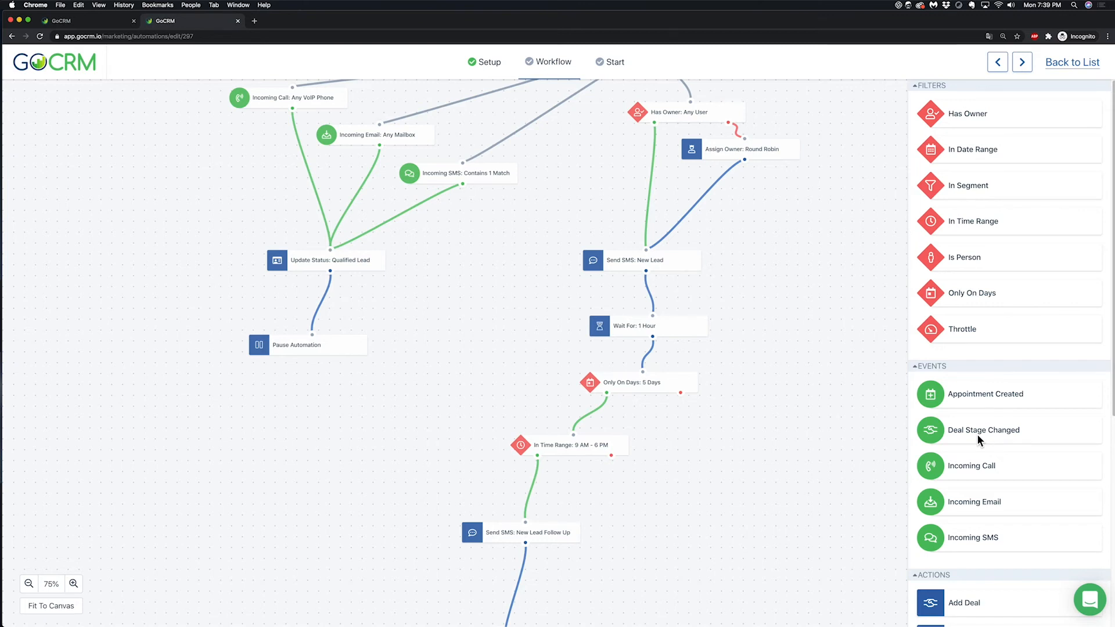
drag(976, 434, 473, 206)
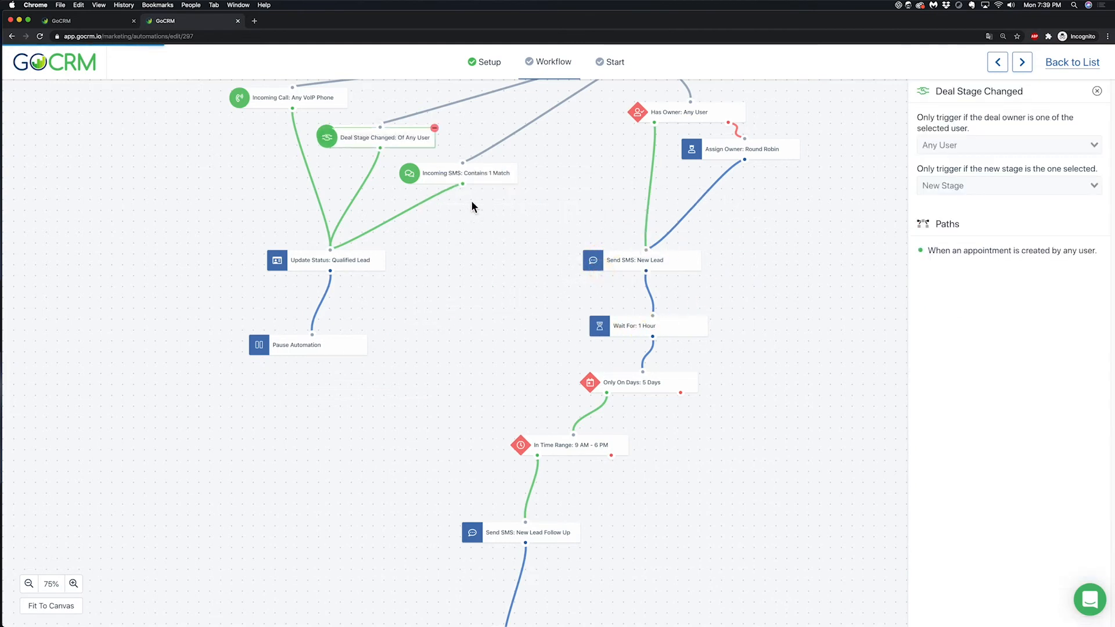
drag(383, 139, 607, 211)
click(976, 184)
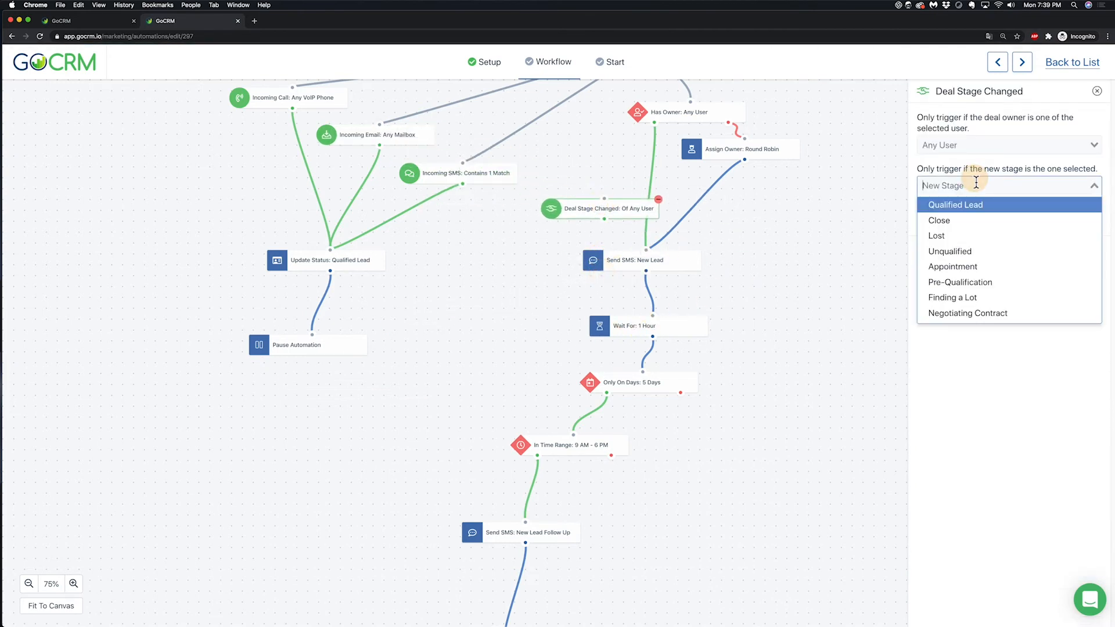
click(978, 228)
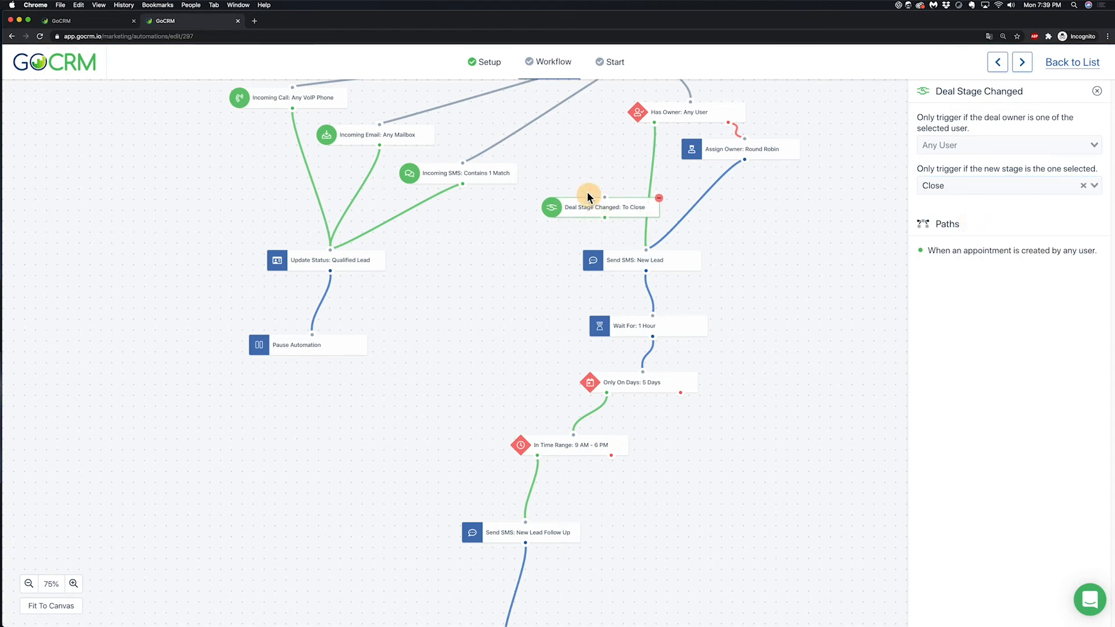
Step: Delete the Deal Stage Changed: To Close event from the workflow and check the Update Status: Qualified Lead settings
drag(604, 219, 510, 237)
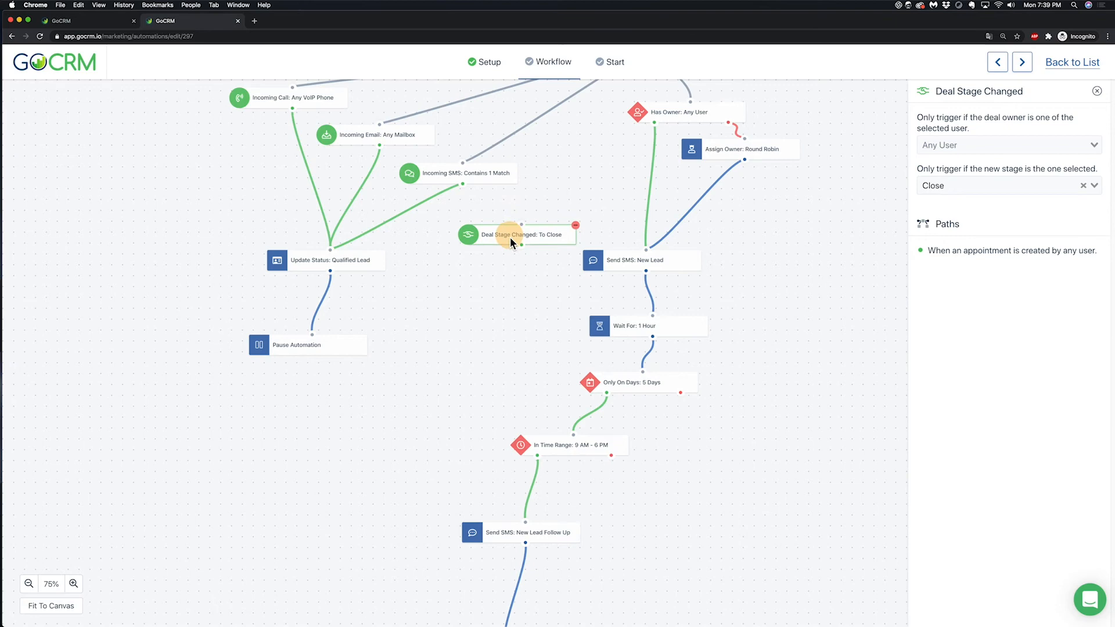
click(571, 230)
click(353, 263)
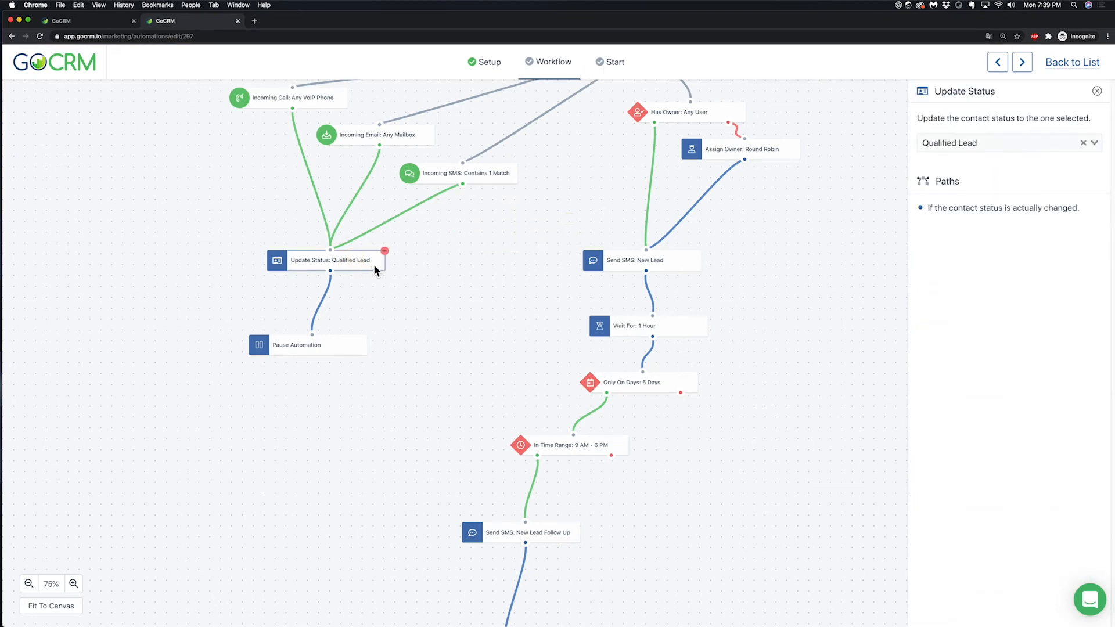
click(1096, 90)
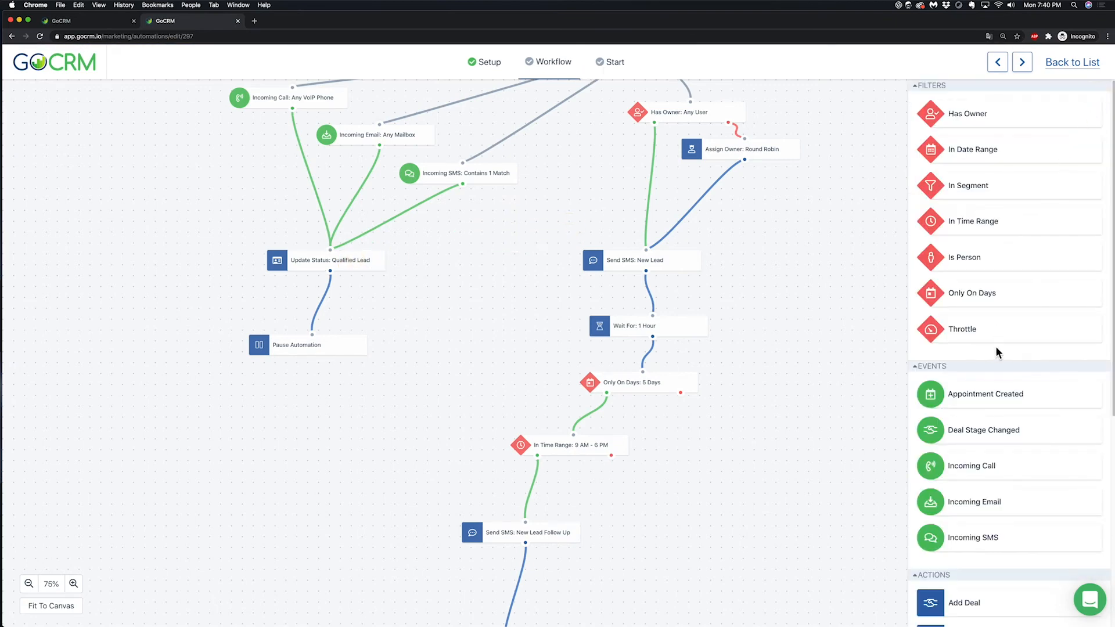
Step: Review the filters, events and actions available for building the workflow
scroll(995, 346, down, 7)
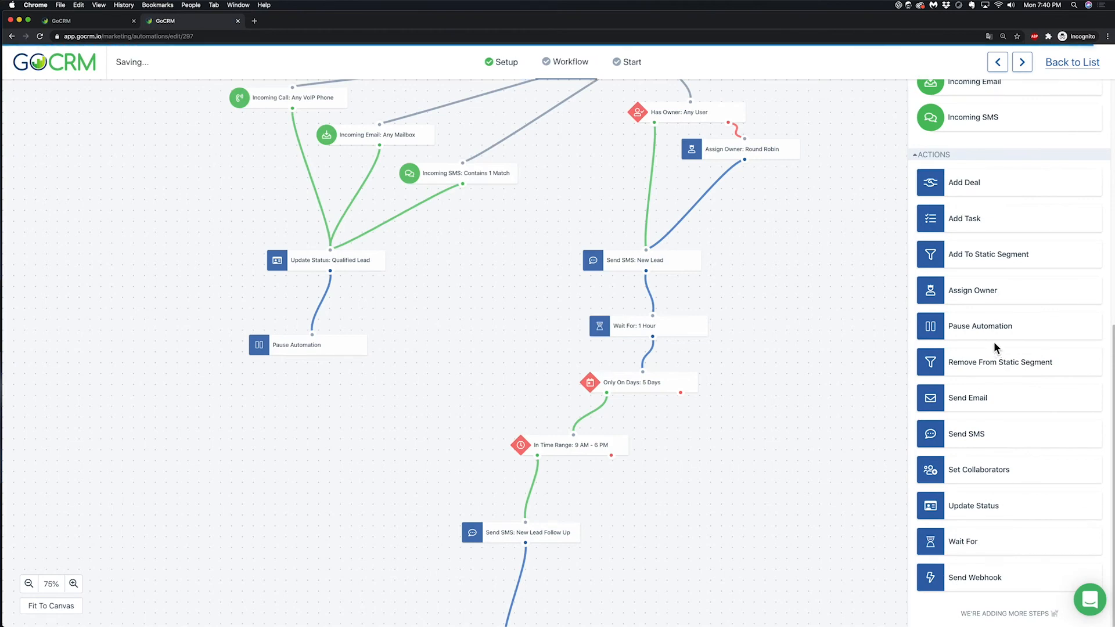
scroll(994, 342, up, 2)
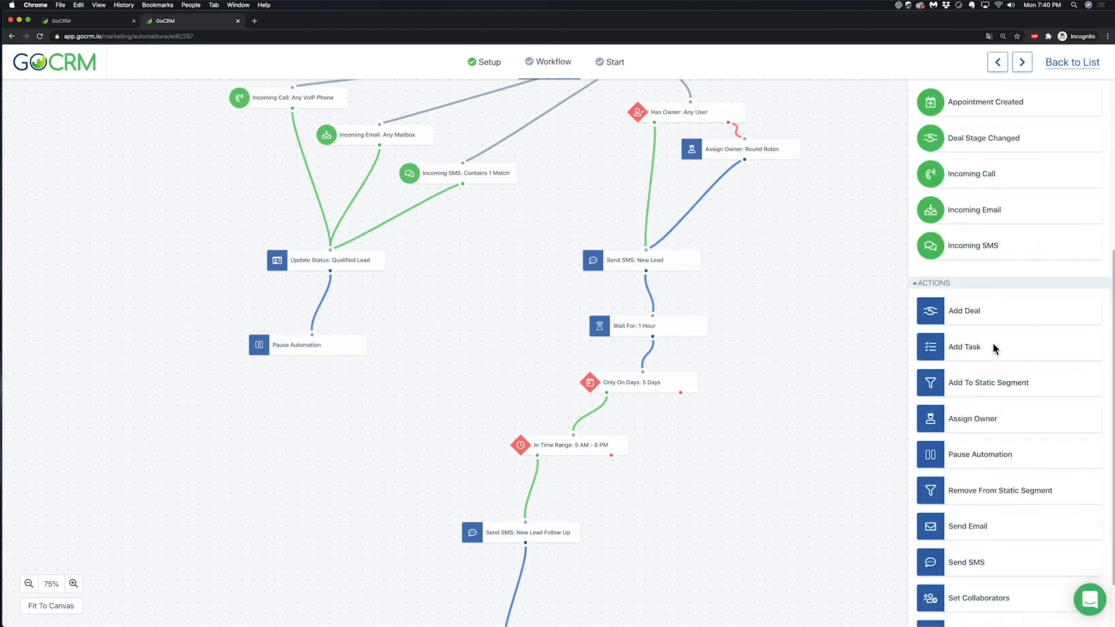
scroll(994, 345, up, 2)
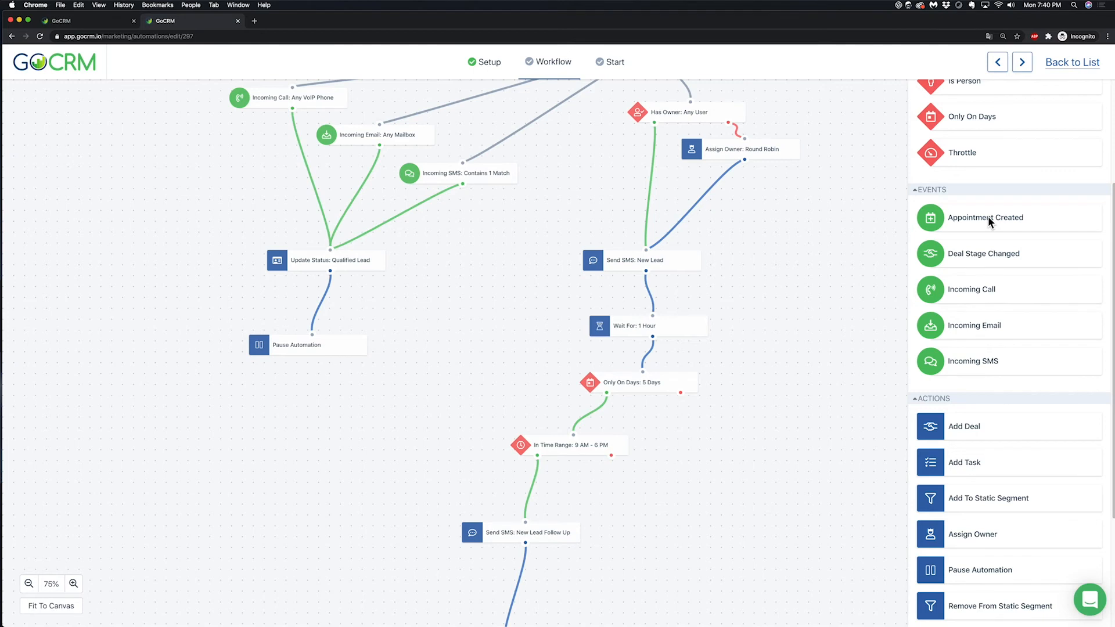
scroll(993, 262, down, 5)
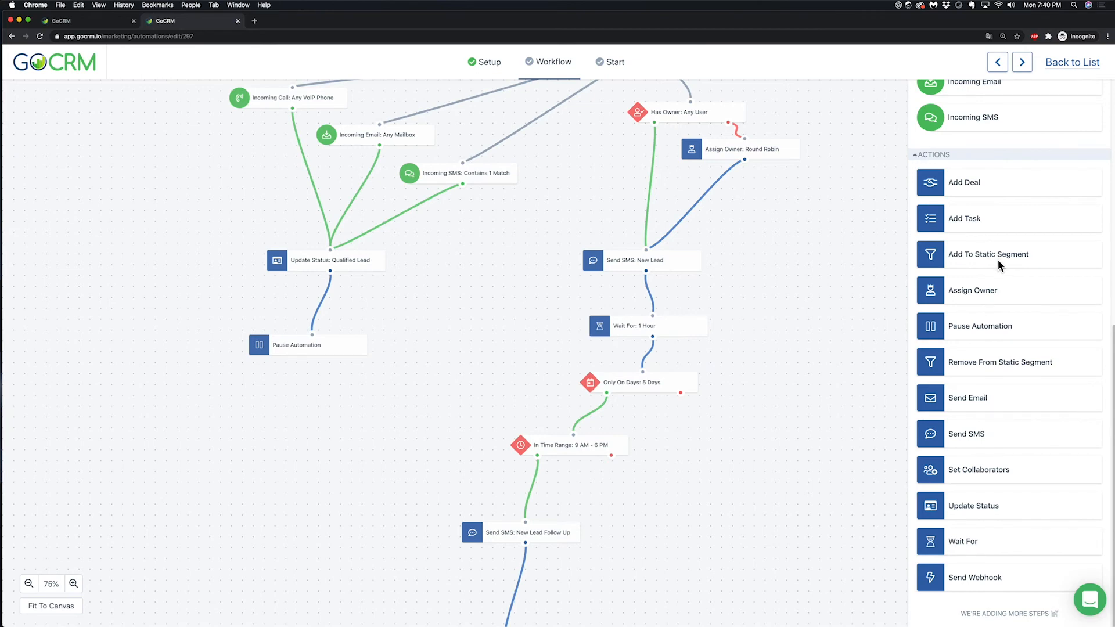
scroll(997, 260, up, 7)
scroll(998, 260, down, 4)
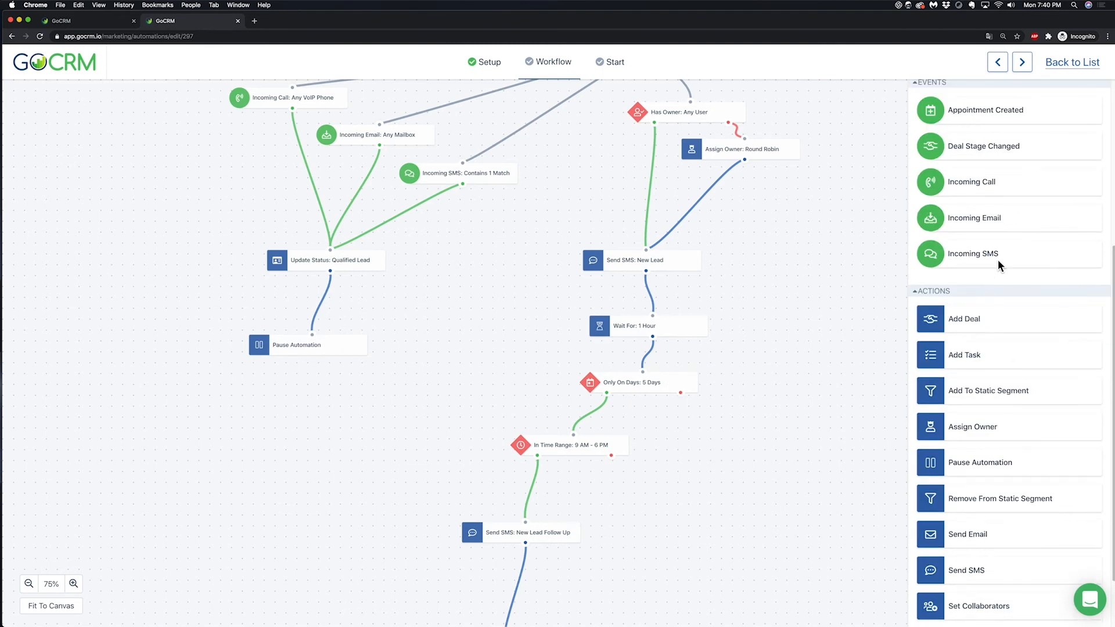
scroll(998, 259, up, 4)
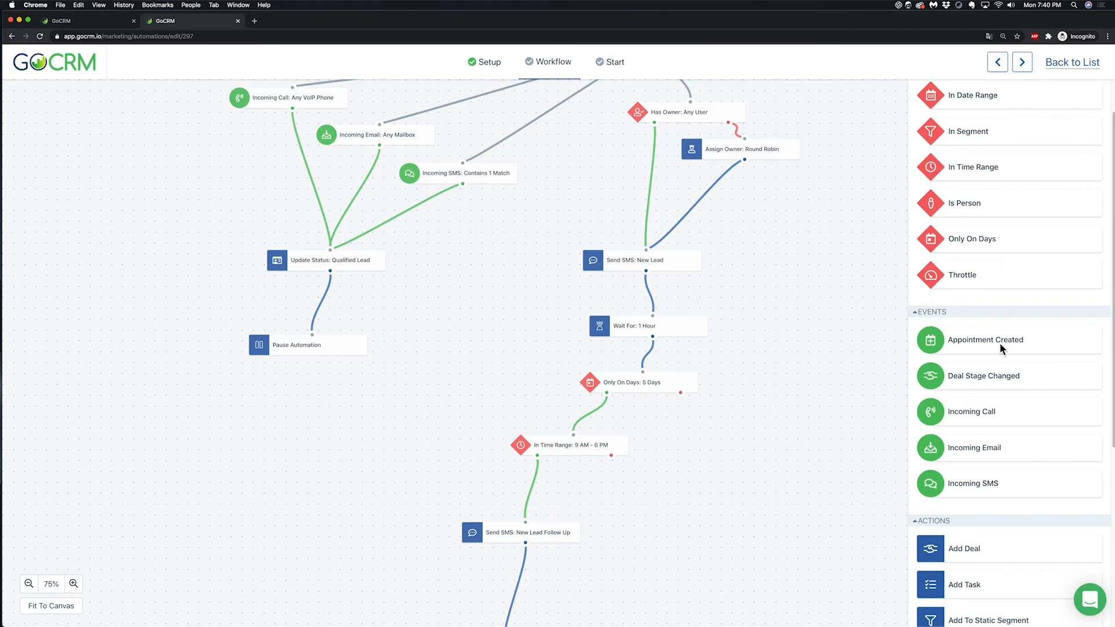
scroll(996, 325, up, 1)
Step: Try an In Date Range filter below the Leads start block, look at its date fields, and remove the filter again
drag(811, 247, 812, 393)
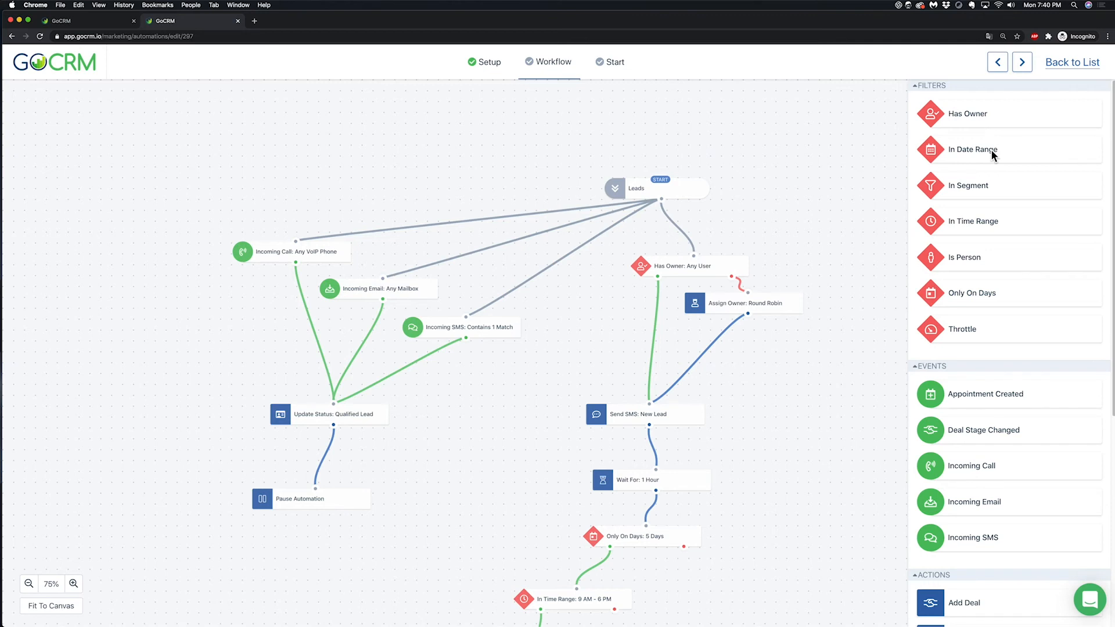
drag(990, 148, 682, 226)
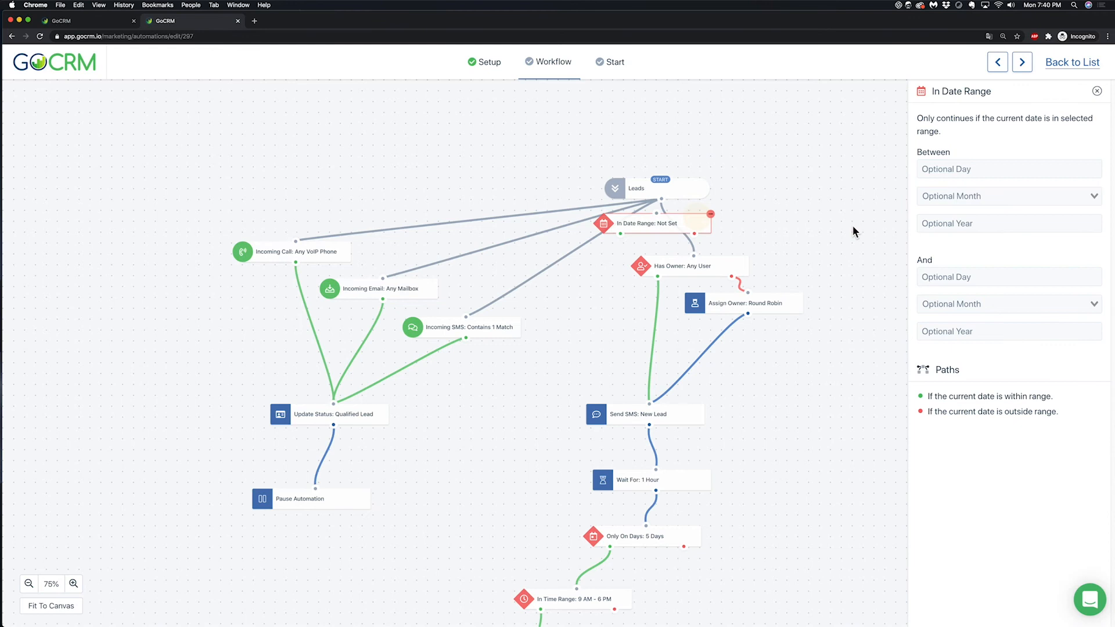
click(958, 330)
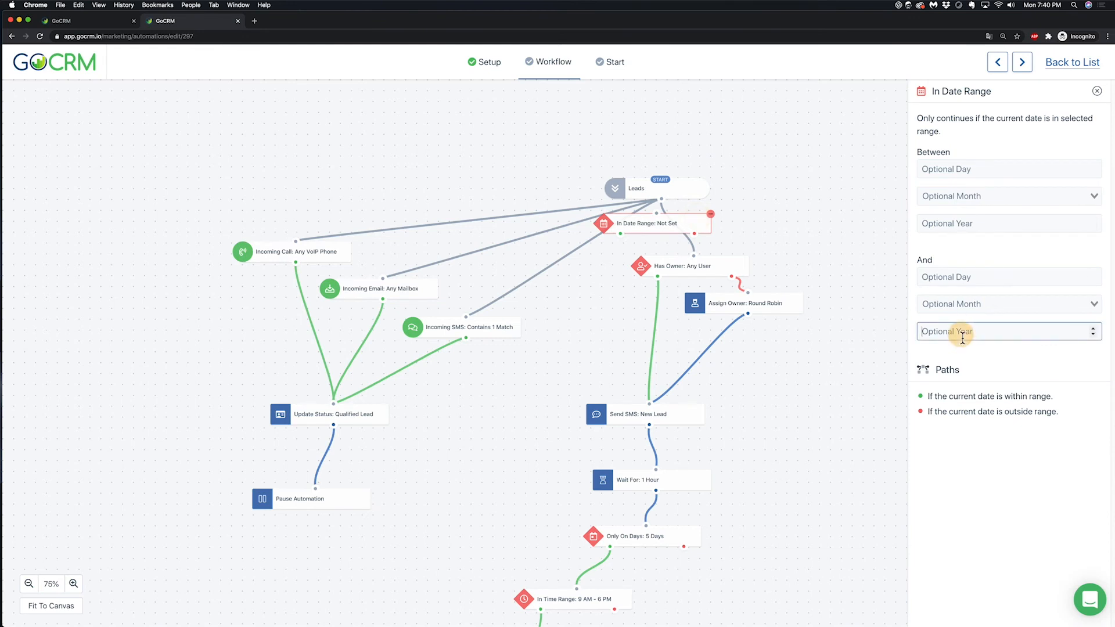
click(1096, 90)
click(716, 220)
click(714, 214)
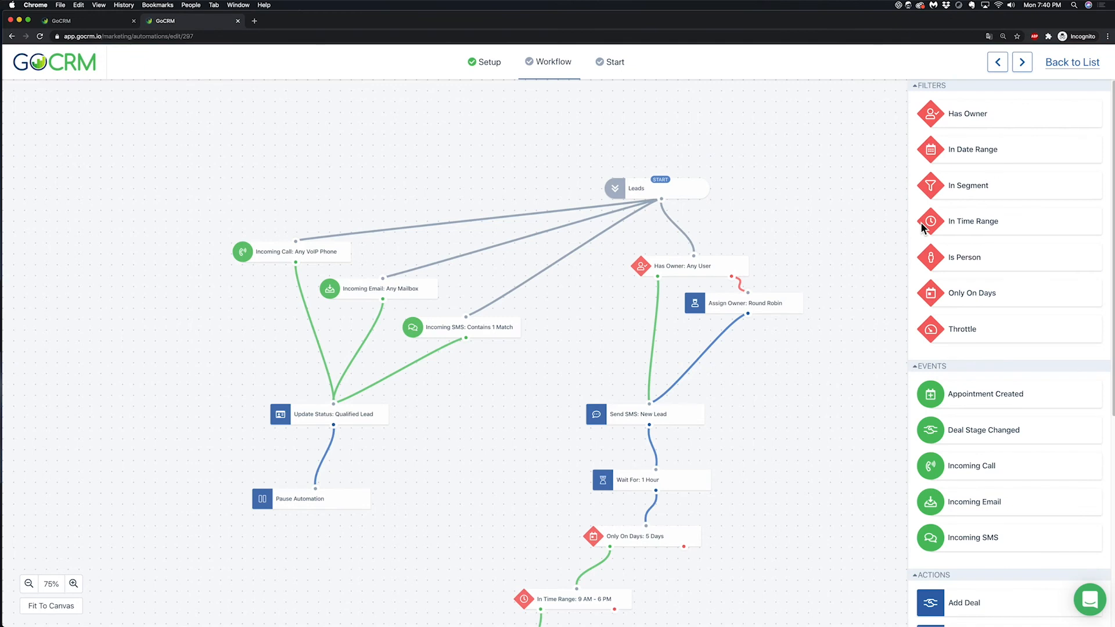
Step: Rearrange the Send SMS: New Lead, Wait For: 1 Hour and Only On Days: 5 Days blocks to space them out
drag(782, 391, 785, 363)
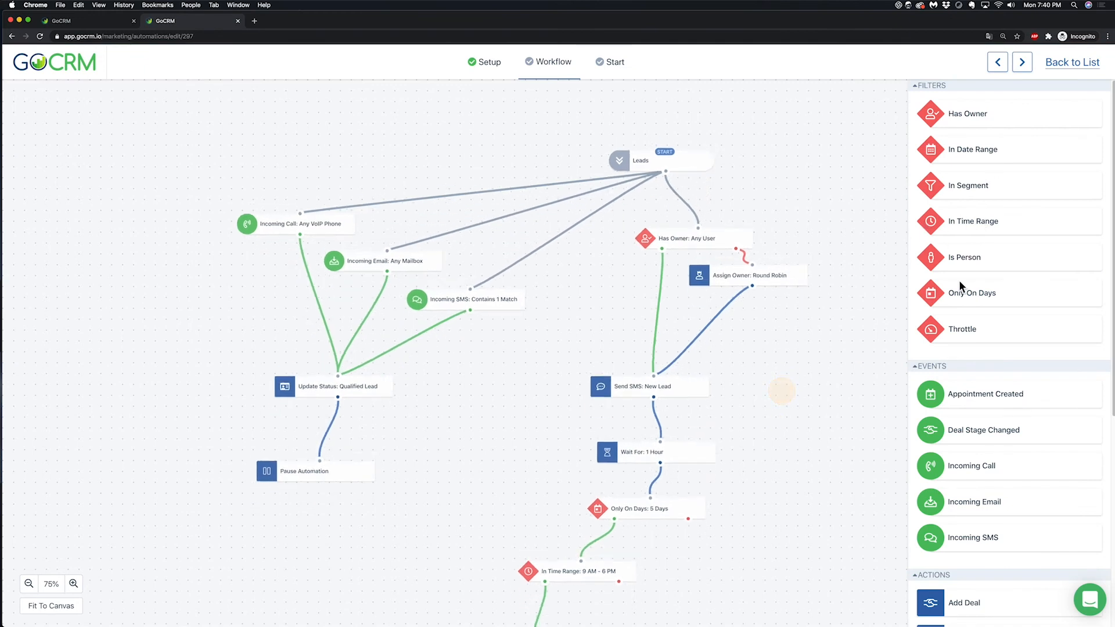
drag(738, 482, 744, 478)
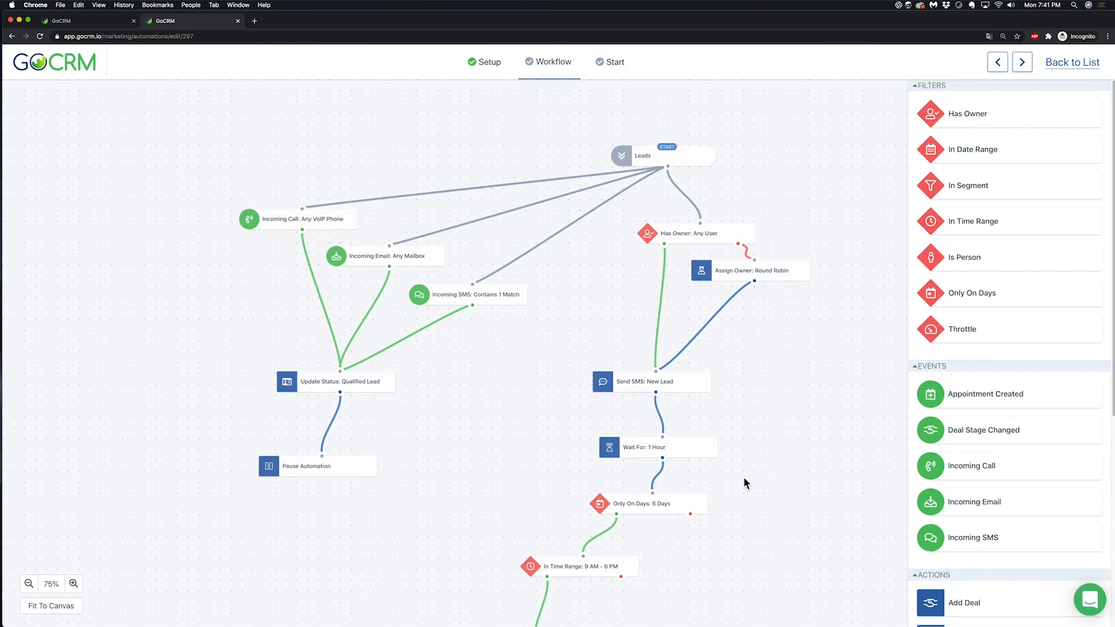
scroll(749, 407, down, 3)
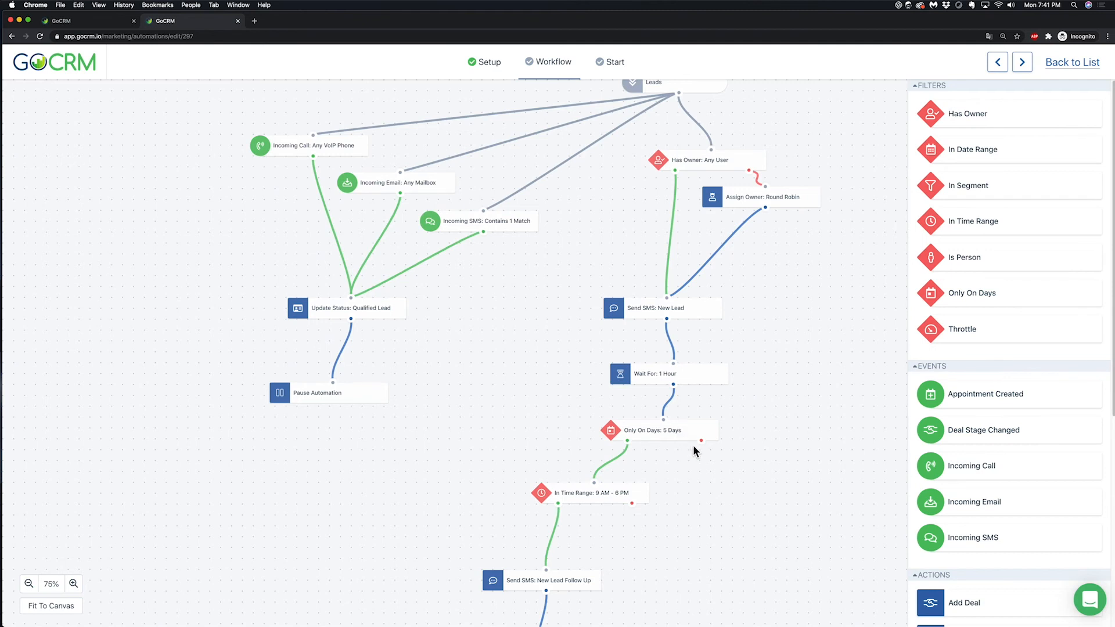
drag(745, 488, 748, 489)
drag(676, 309, 649, 325)
drag(695, 373, 691, 383)
drag(695, 430, 695, 449)
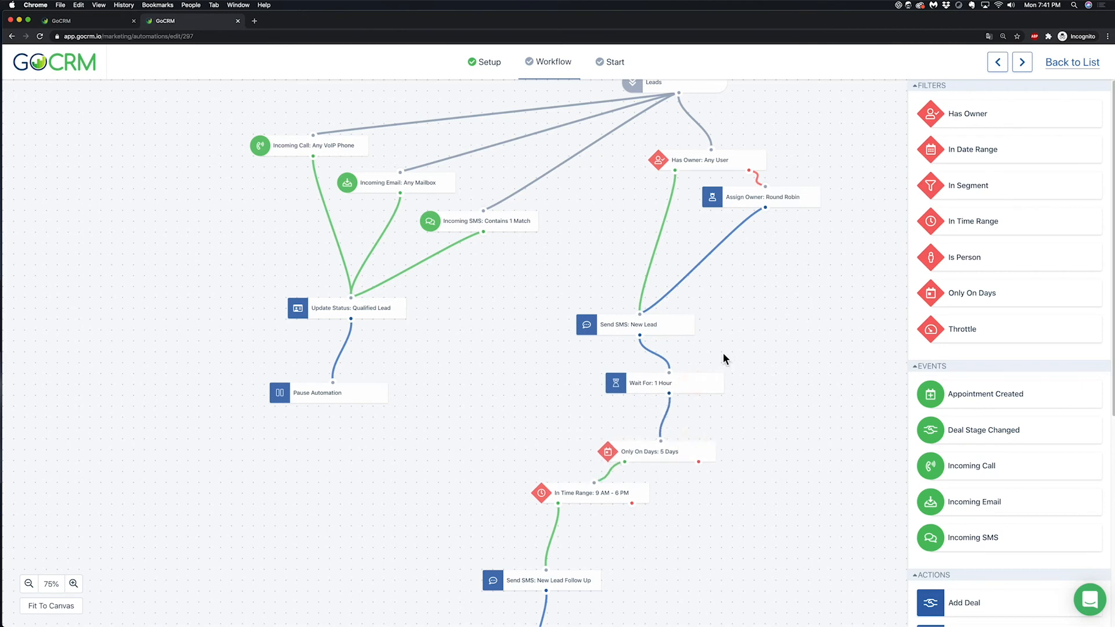
Step: Replace the Assign Owner: Round Robin and Has Owner: Any User blocks with an In Segment filter above Send SMS: New Lead
drag(752, 204, 781, 245)
click(844, 236)
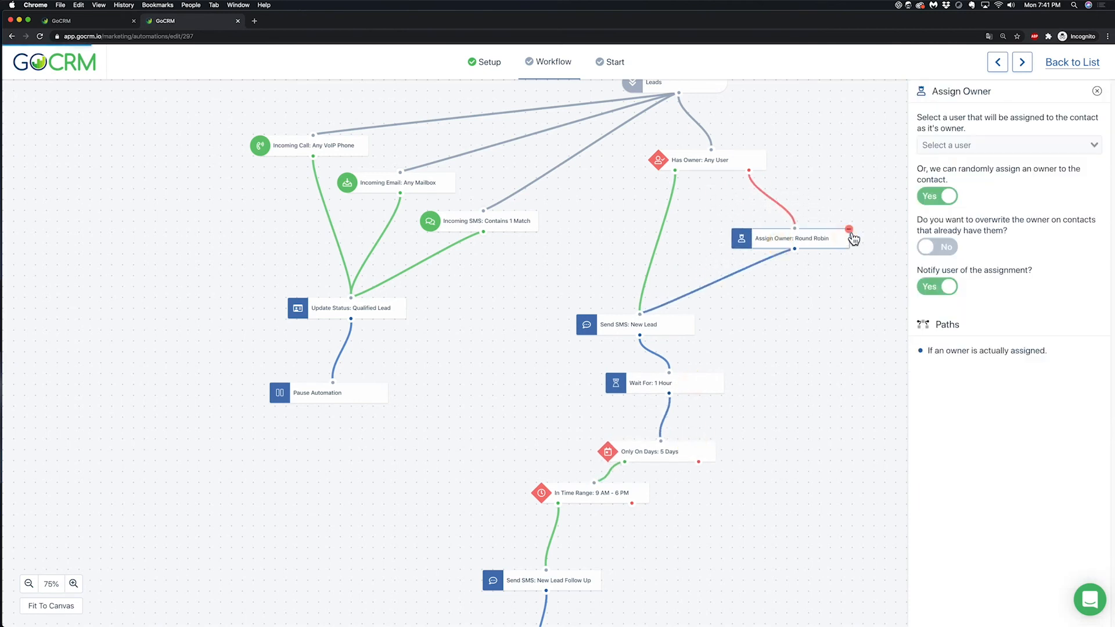
click(849, 229)
click(745, 164)
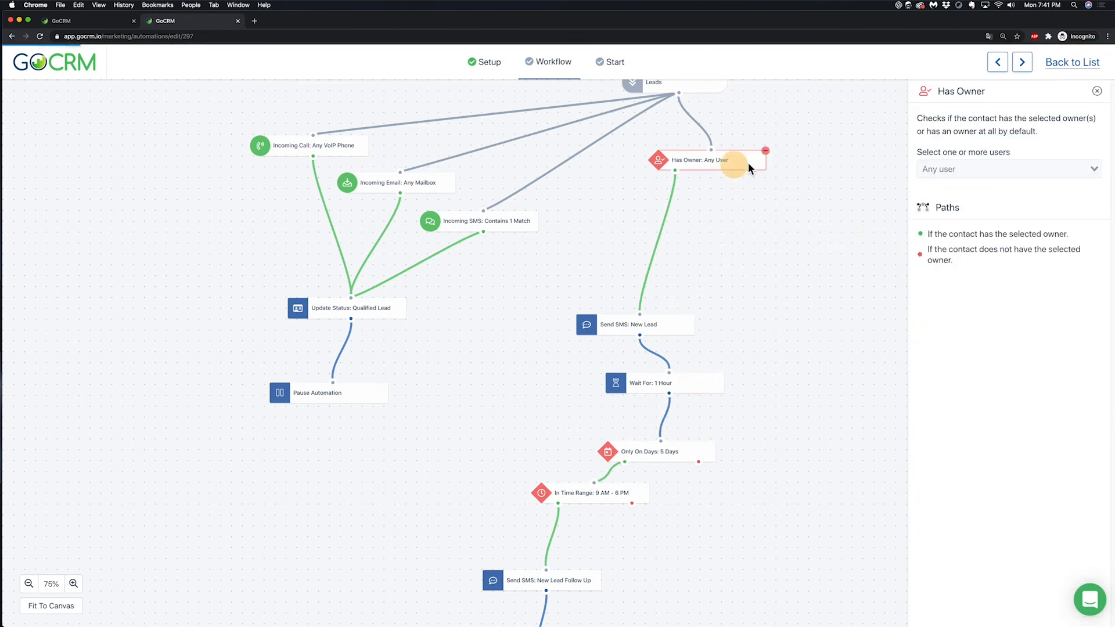
click(765, 151)
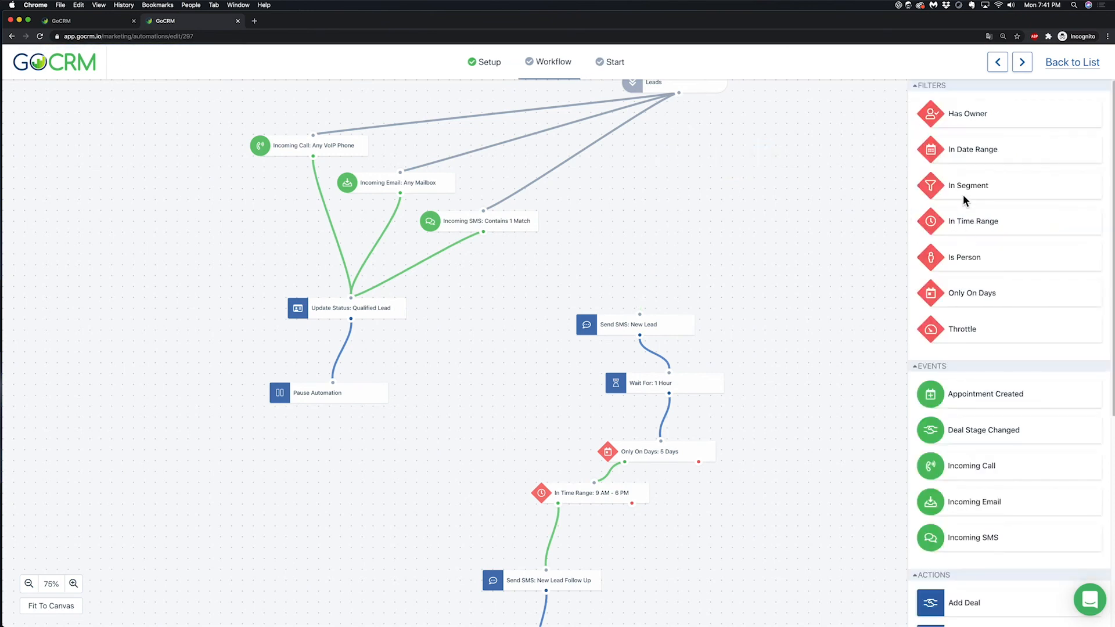
drag(963, 191, 747, 219)
drag(529, 153, 725, 201)
Step: Switch to the other GoCRM tab, open the Marketing leads and start a new filter on All Marketing Contacts, browsing the filter types
click(98, 21)
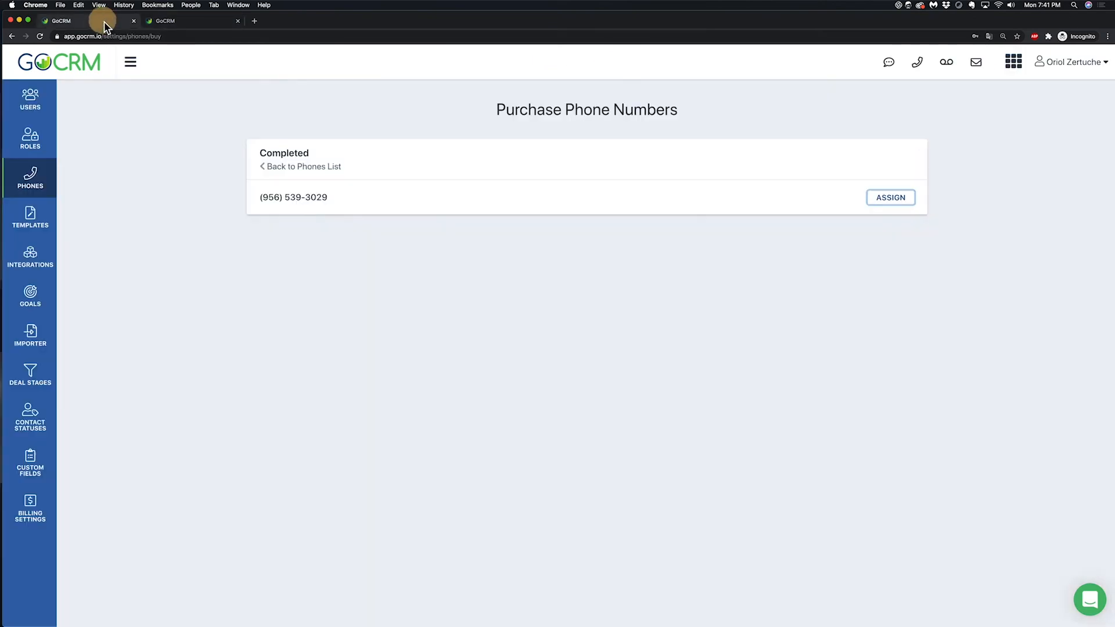
click(1013, 64)
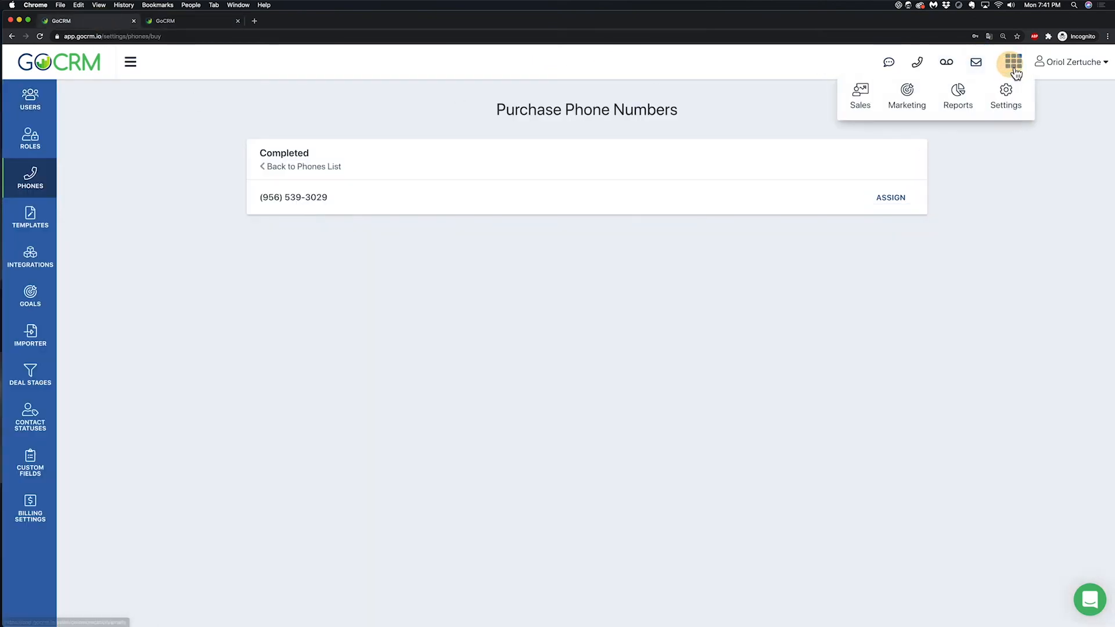
click(911, 104)
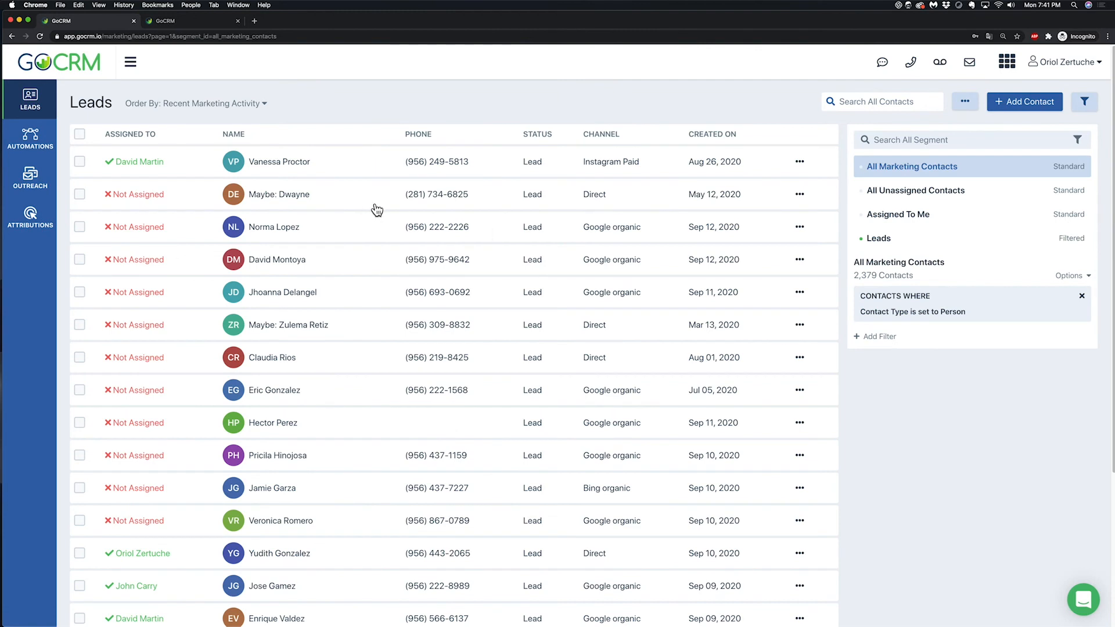
click(886, 337)
click(906, 302)
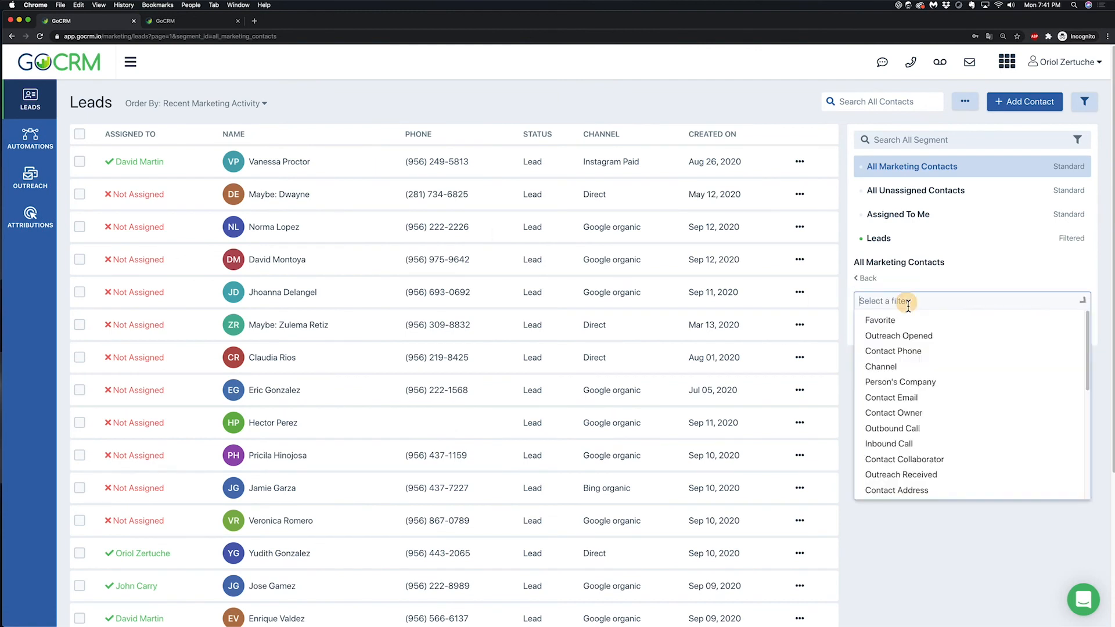
scroll(940, 429, down, 3)
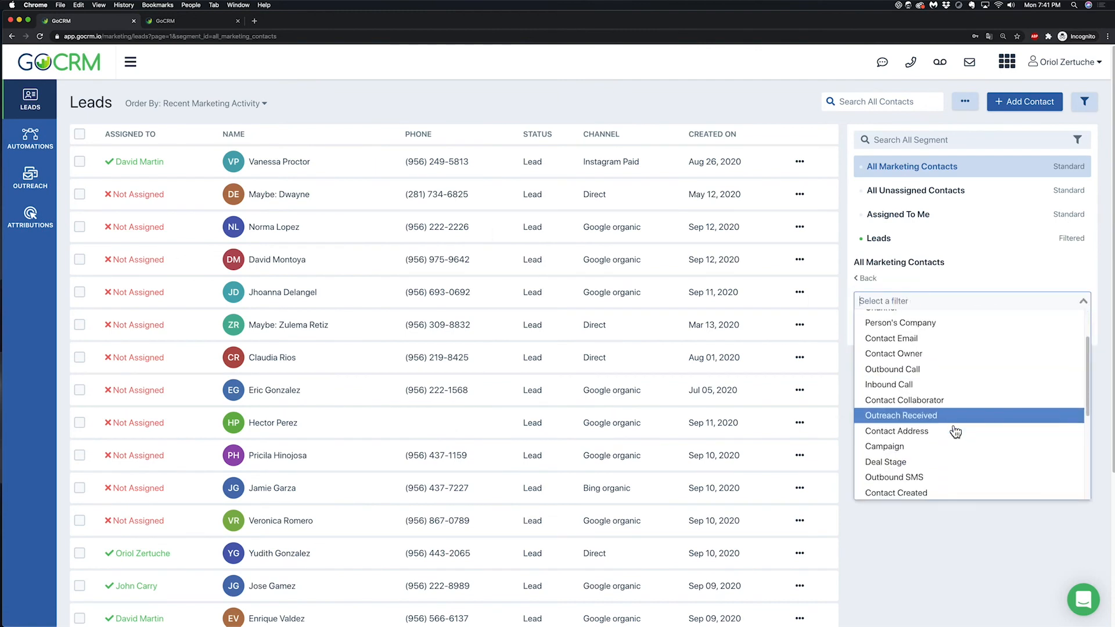
scroll(934, 440, down, 5)
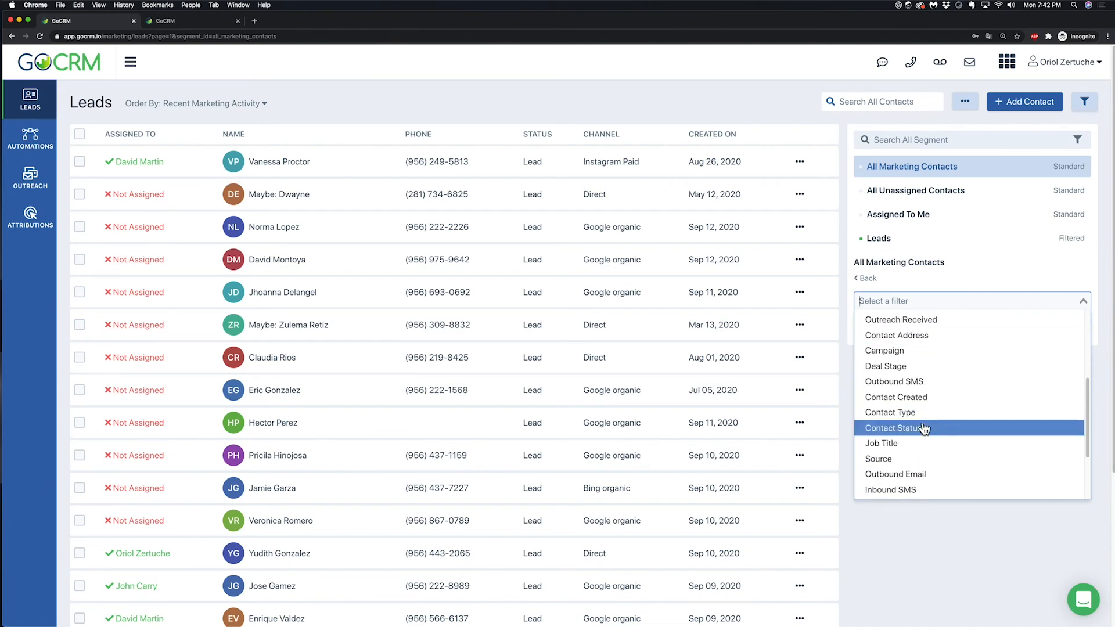
scroll(921, 427, down, 3)
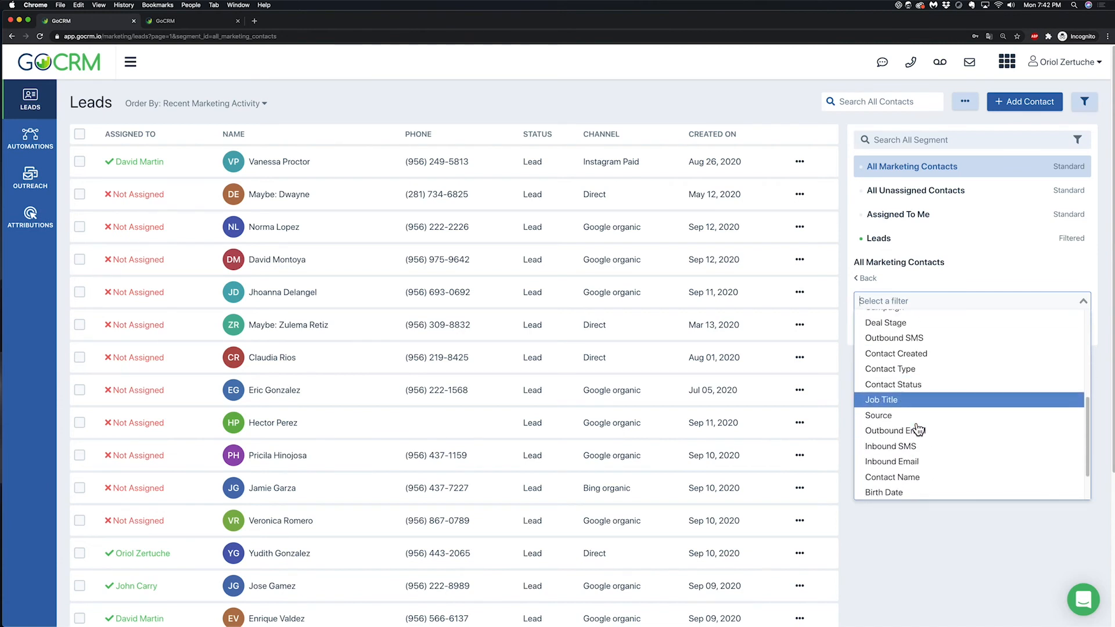
Step: Back in the automation tab, position the In Segment filter and connect Leads to it, checking its segment choices
click(177, 22)
drag(715, 210, 685, 232)
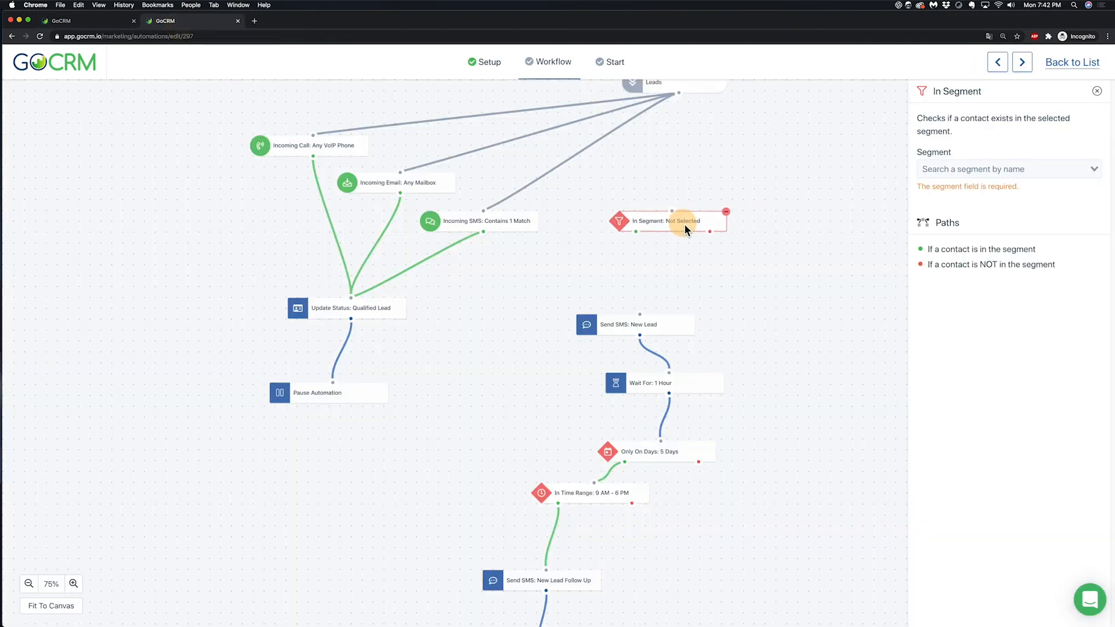
drag(678, 94, 671, 210)
click(1008, 167)
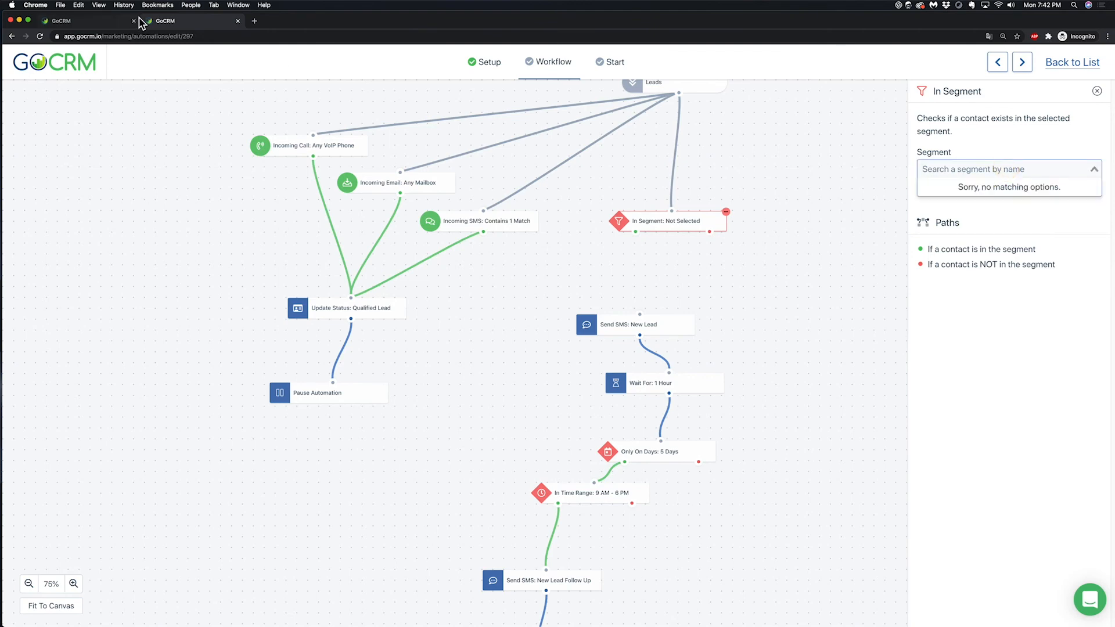
Step: In the leads tab, filter All Marketing Contacts to those whose Contact Address contains Houston
click(93, 21)
scroll(922, 395, down, 3)
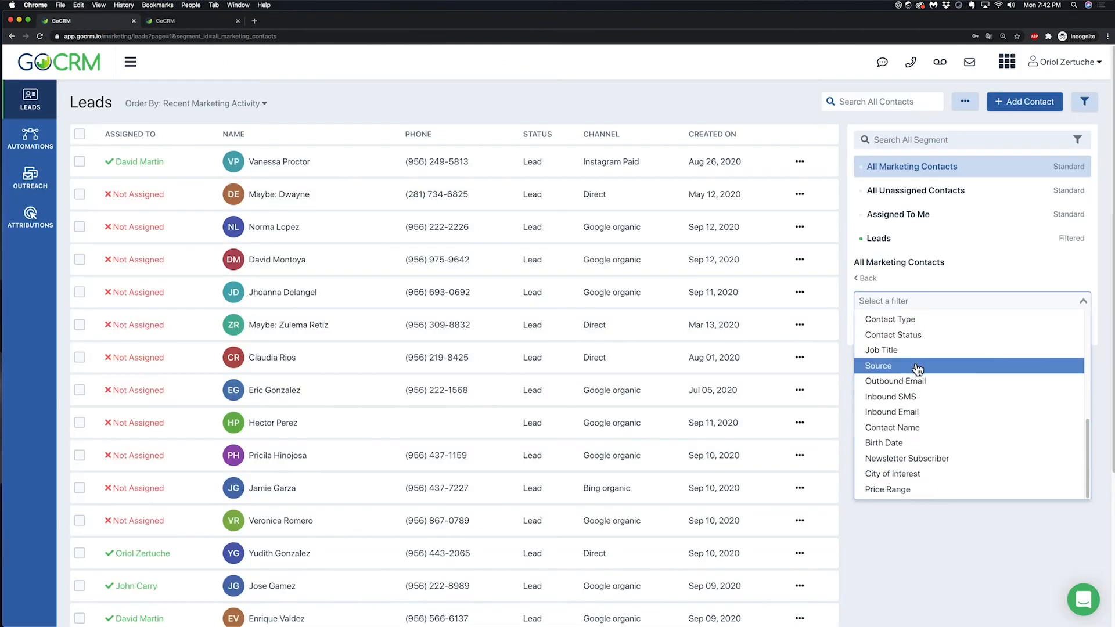
text(conta)
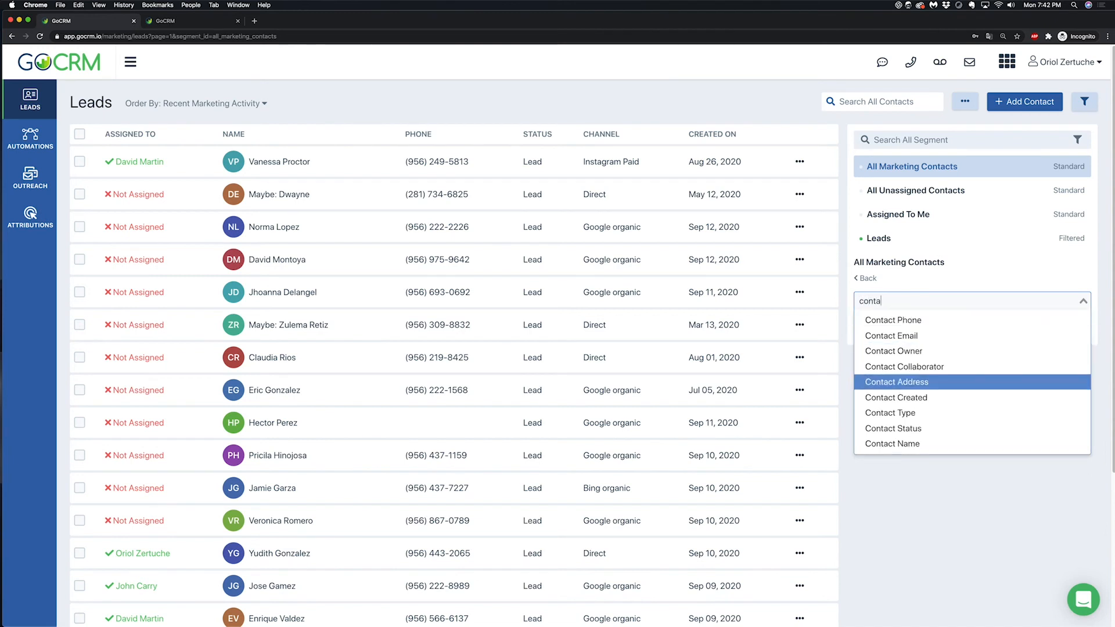
click(957, 382)
click(928, 325)
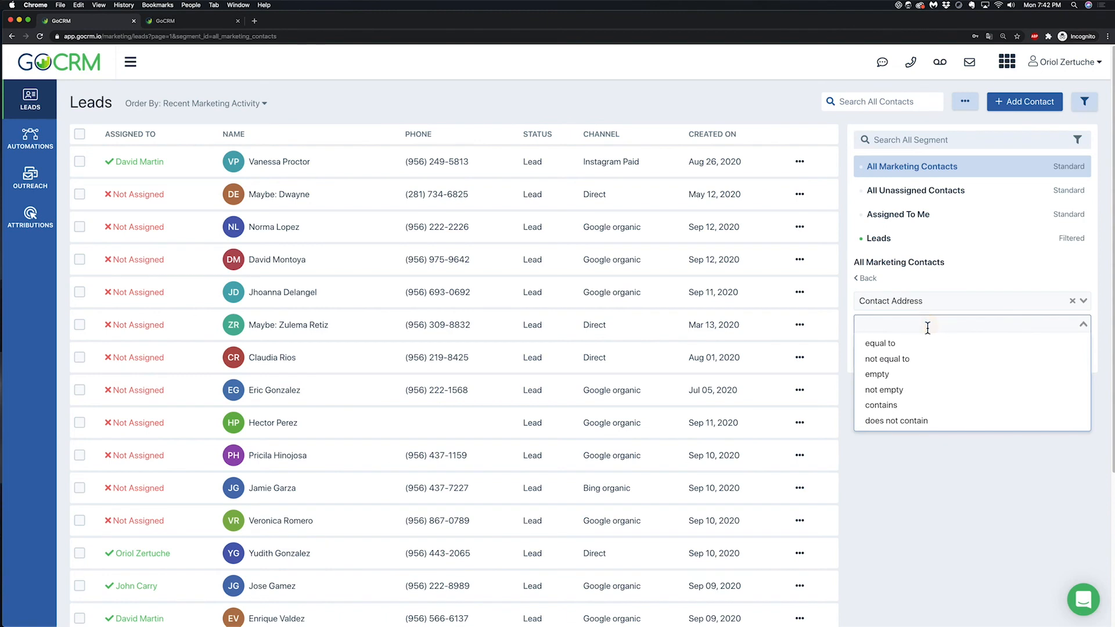
click(924, 405)
click(900, 329)
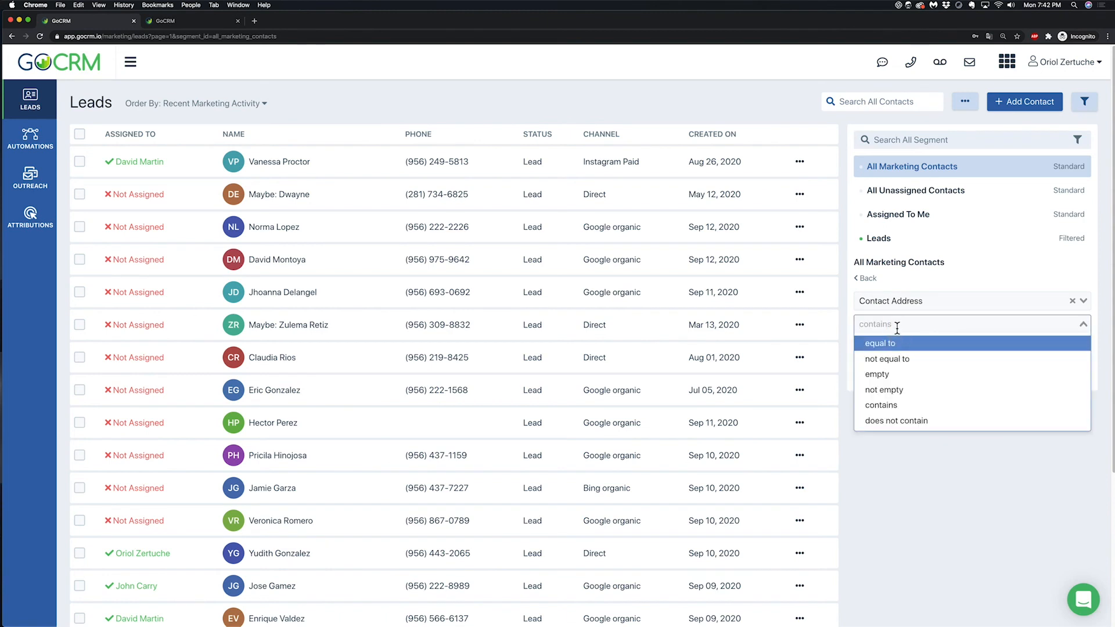
click(861, 322)
click(871, 346)
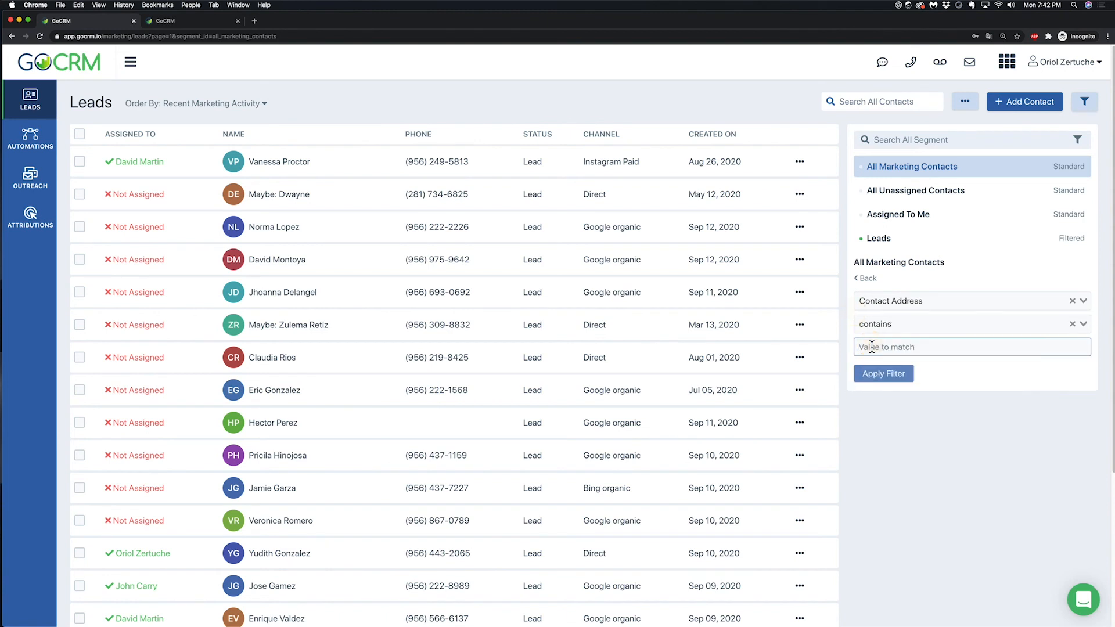
text(Houston)
click(879, 374)
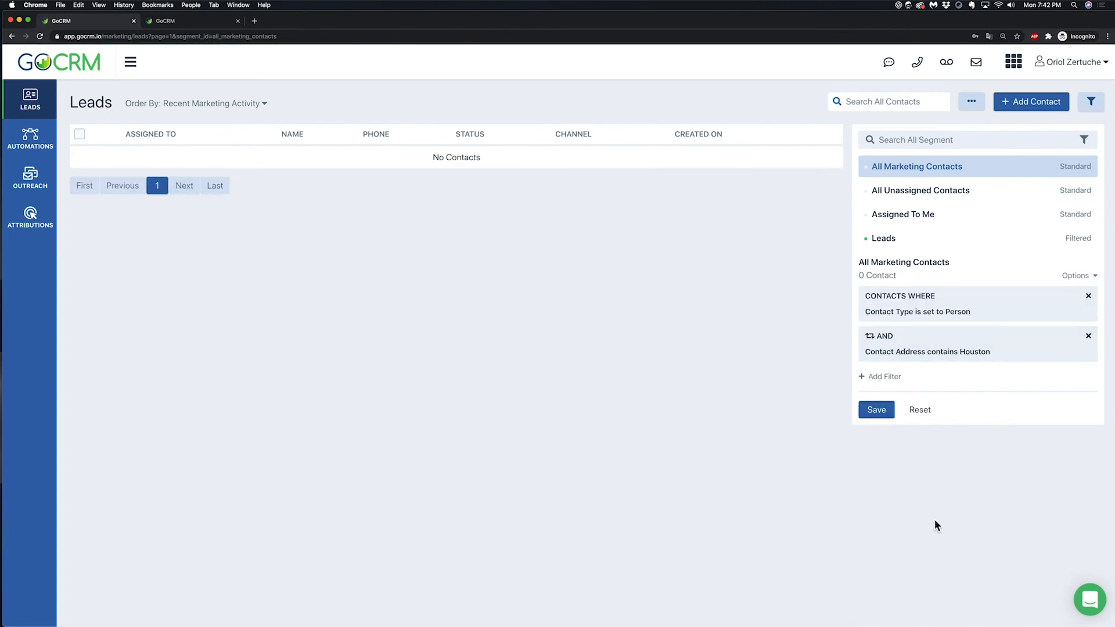
Step: Save the filtered contacts as a segment named Contacts from Houston
click(880, 412)
click(552, 338)
text(Co)
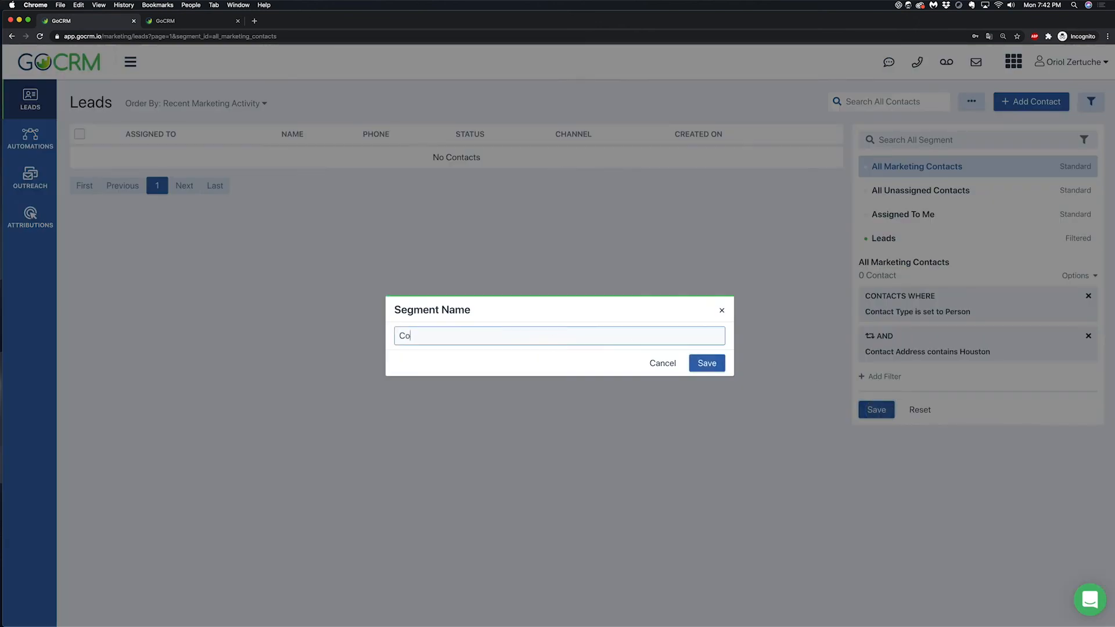
text(ntacts from Houston)
click(706, 363)
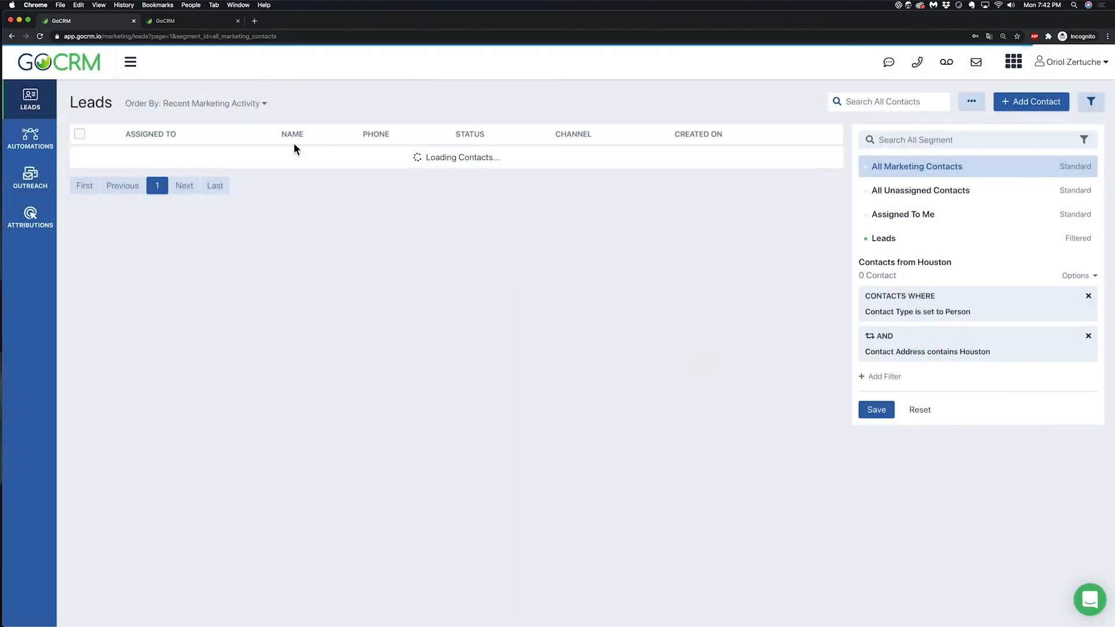
Step: Back in the automation tab, set the In Segment filter to Contacts from Houston and adjust its position below Leads
click(181, 26)
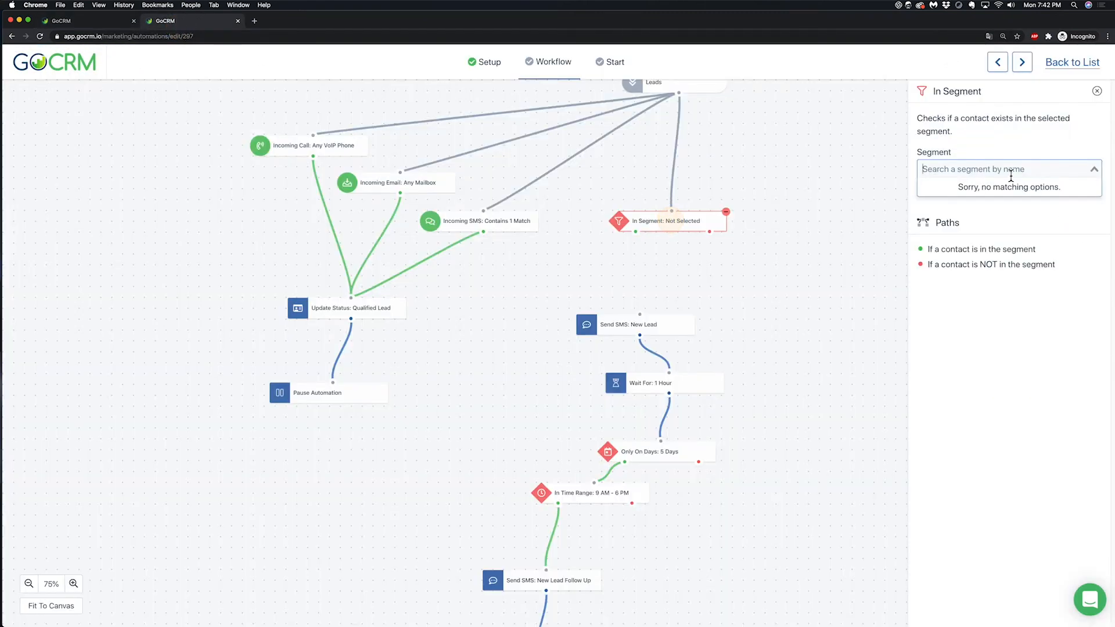
text(cont)
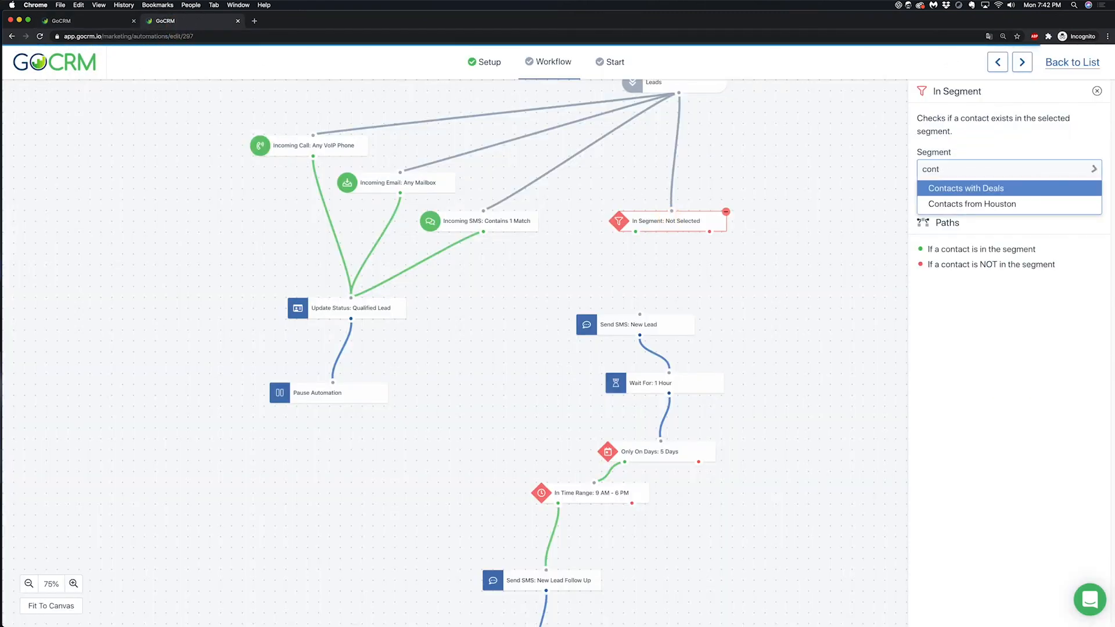
key(Down)
key(Return)
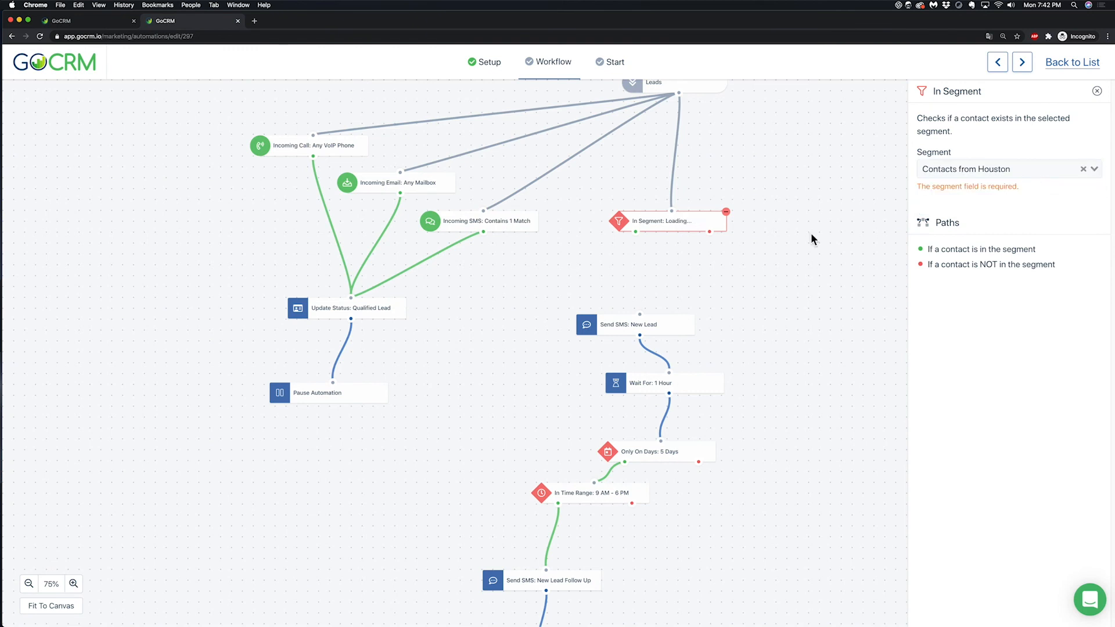
drag(683, 228, 689, 220)
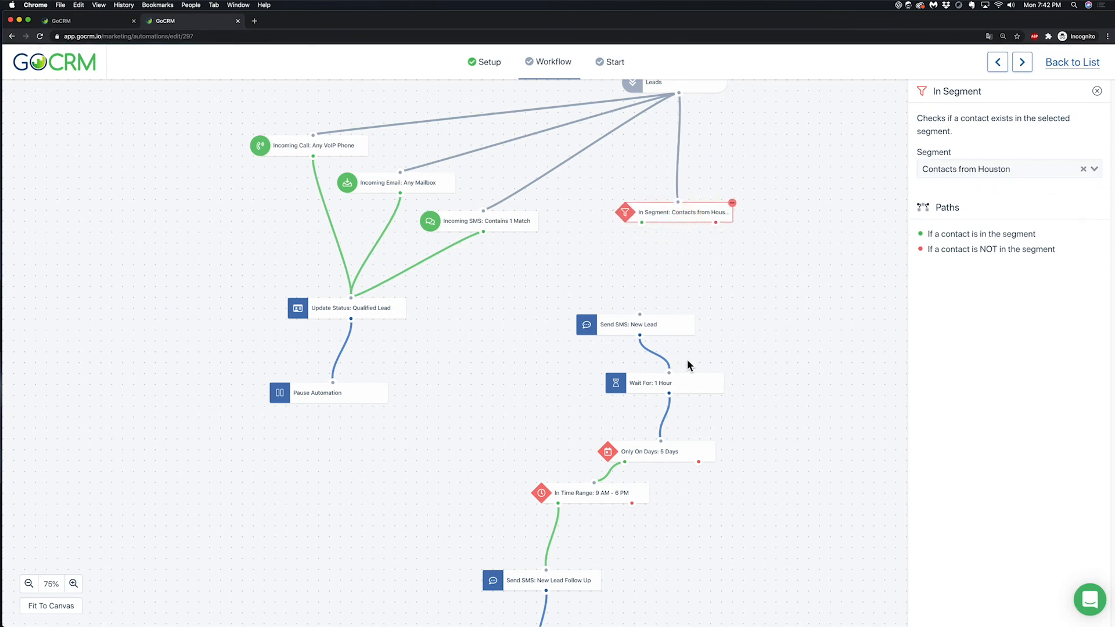
Step: Add an Assign Owner action above Send SMS: New Lead and connect the filter's in-segment path to it
click(1097, 91)
scroll(1010, 351, down, 1)
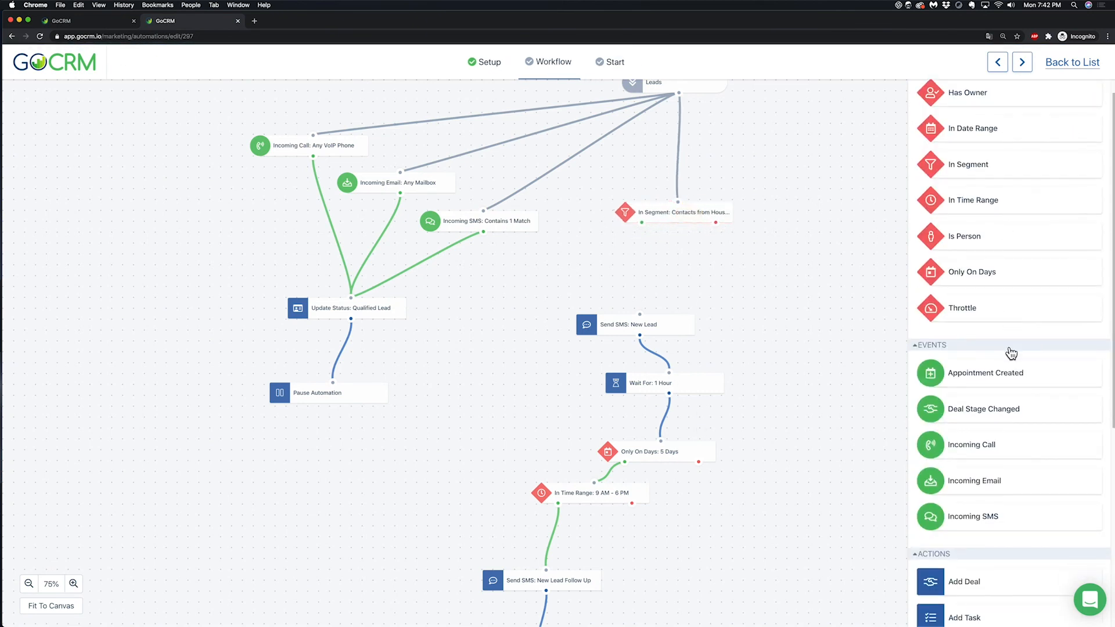
scroll(1010, 352, down, 3)
drag(1016, 552, 598, 204)
drag(490, 168, 623, 265)
drag(478, 160, 659, 275)
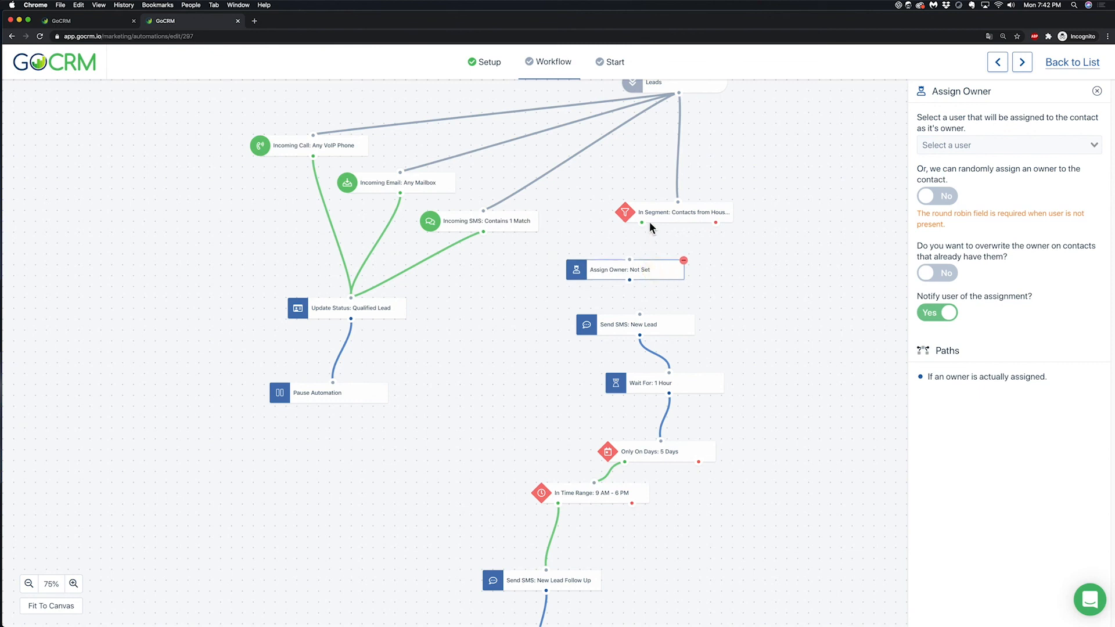
Step: Choose a specific user as the contact's owner in Assign Owner and shift the In Segment filter slightly upward
click(998, 145)
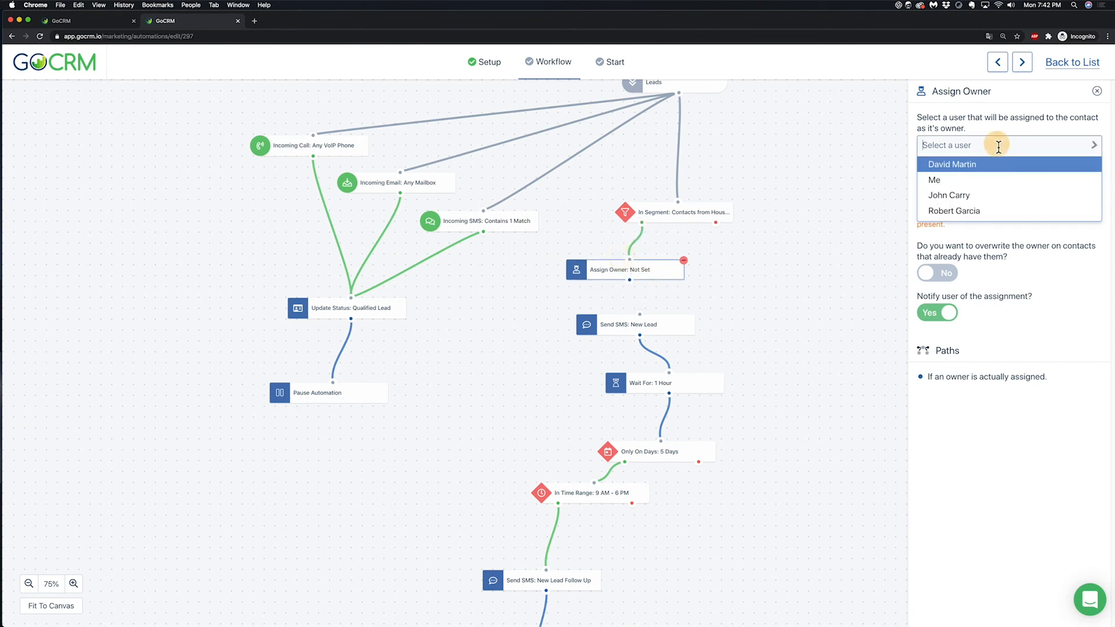
click(976, 193)
click(637, 272)
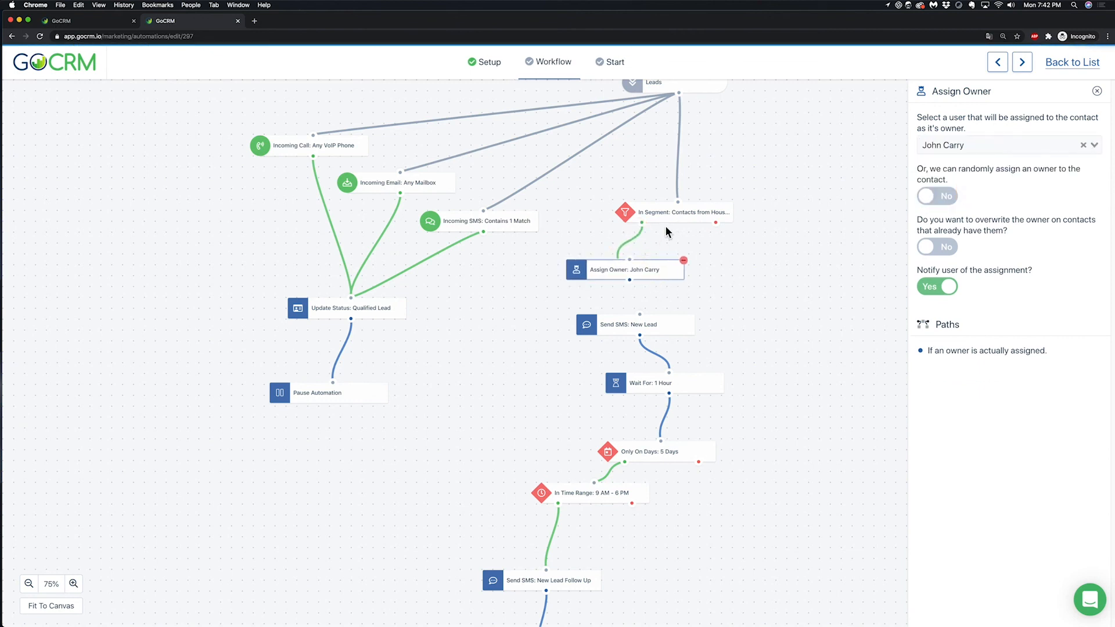
mouse_move(664, 224)
mouse_down()
mouse_move(676, 208)
mouse_move(667, 223)
mouse_up()
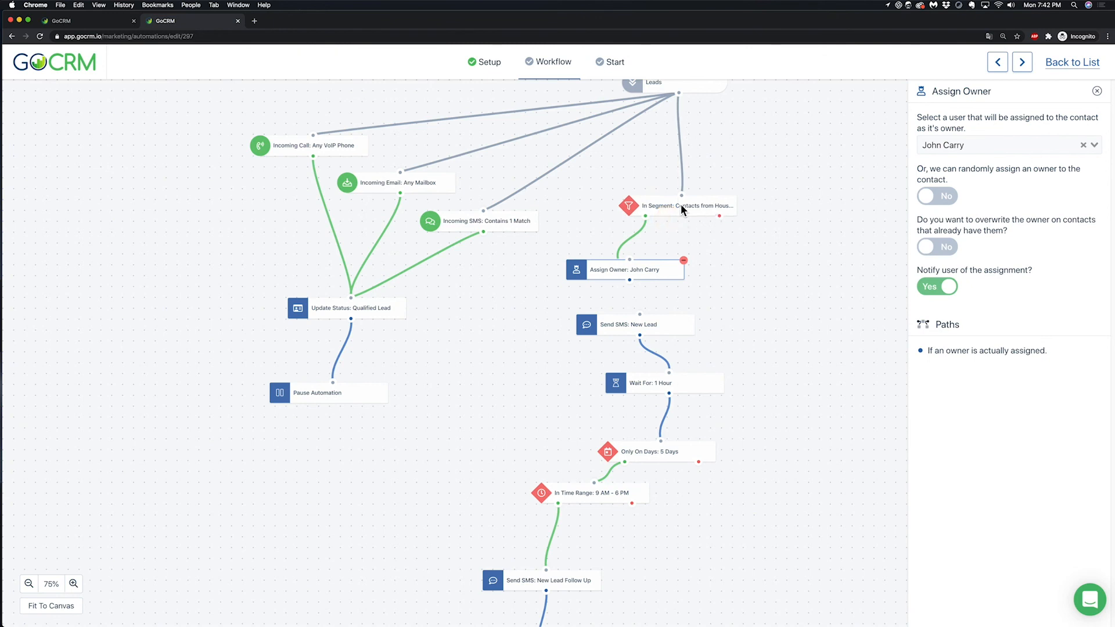
Step: Remove the Send SMS: New Lead block and move Assign Owner slightly lower on the canvas
drag(676, 327, 799, 363)
click(817, 351)
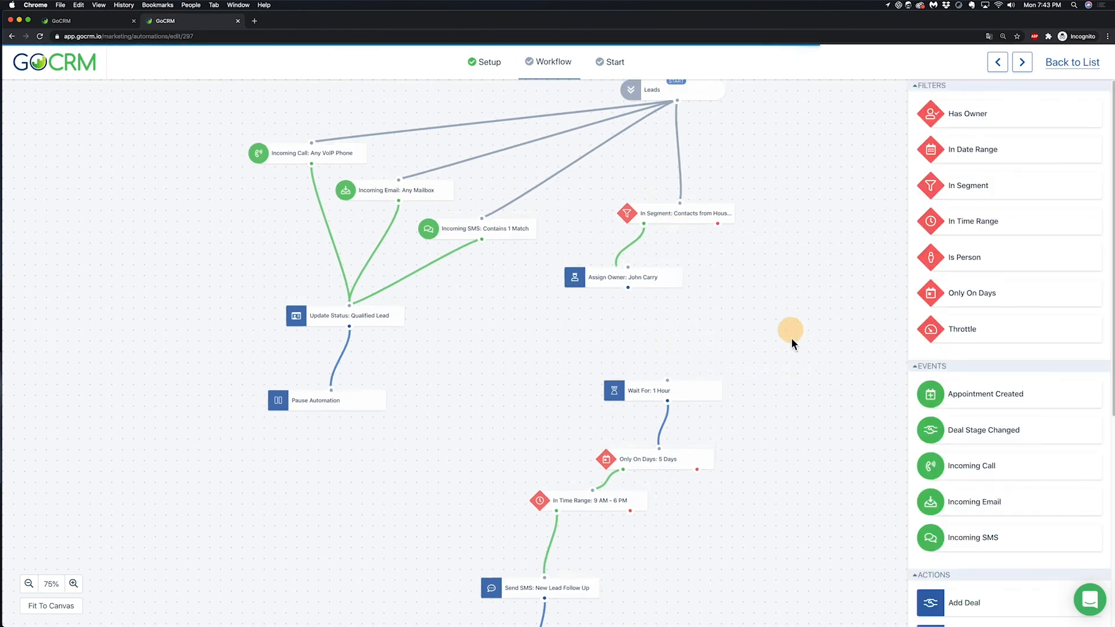
scroll(785, 340, up, 3)
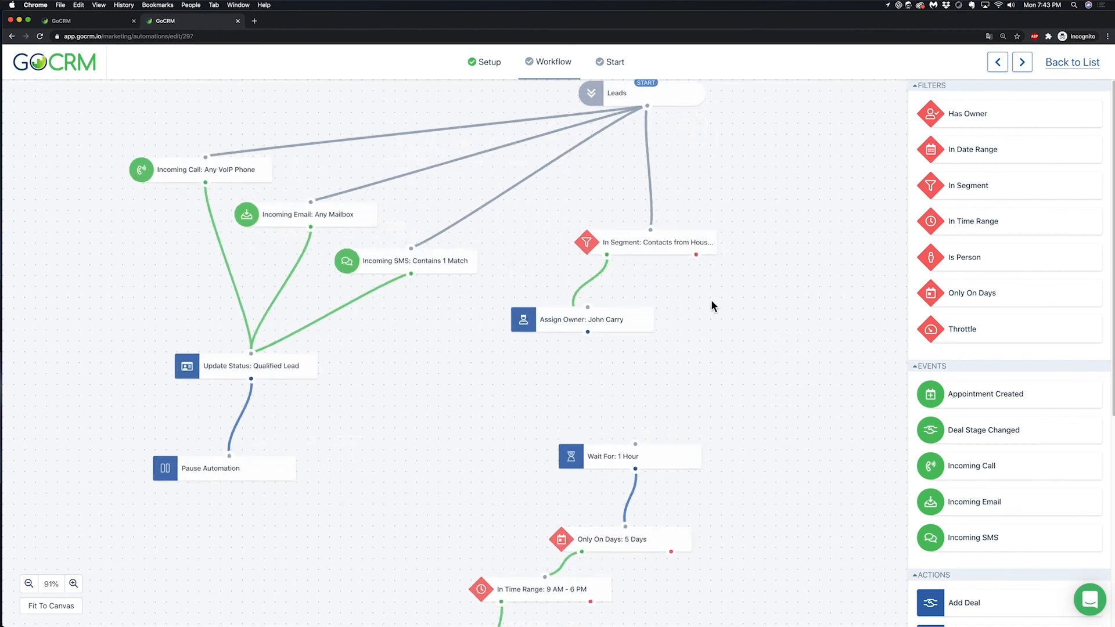
drag(598, 316, 592, 343)
Step: Replace the In Segment filter with a Throttle filter connected directly to Leads
drag(964, 325, 662, 171)
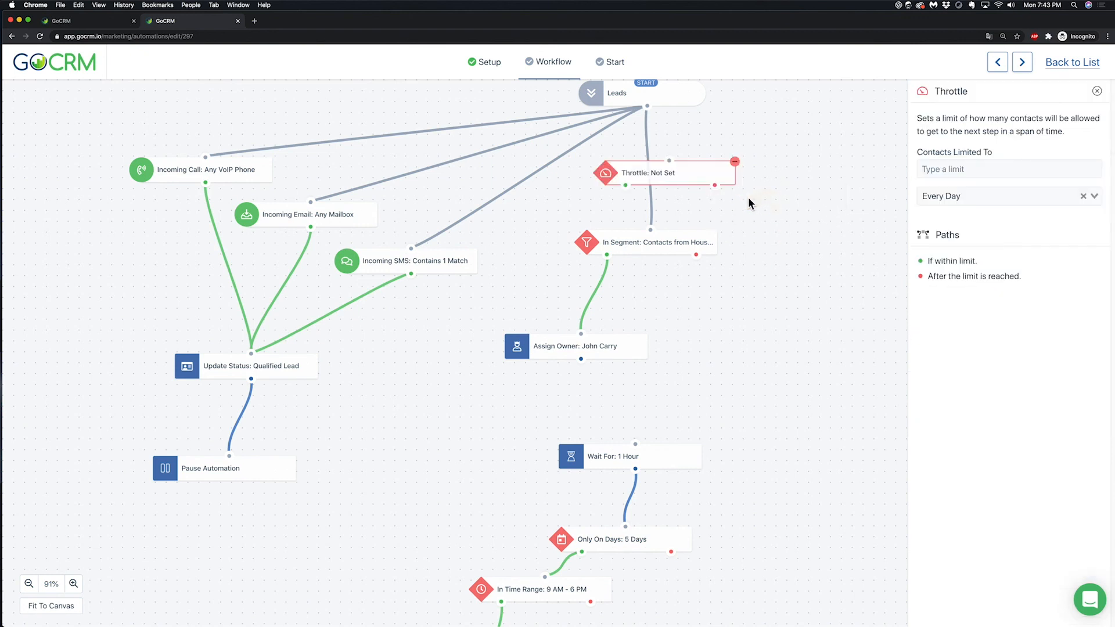
click(688, 245)
click(717, 231)
drag(674, 169, 673, 187)
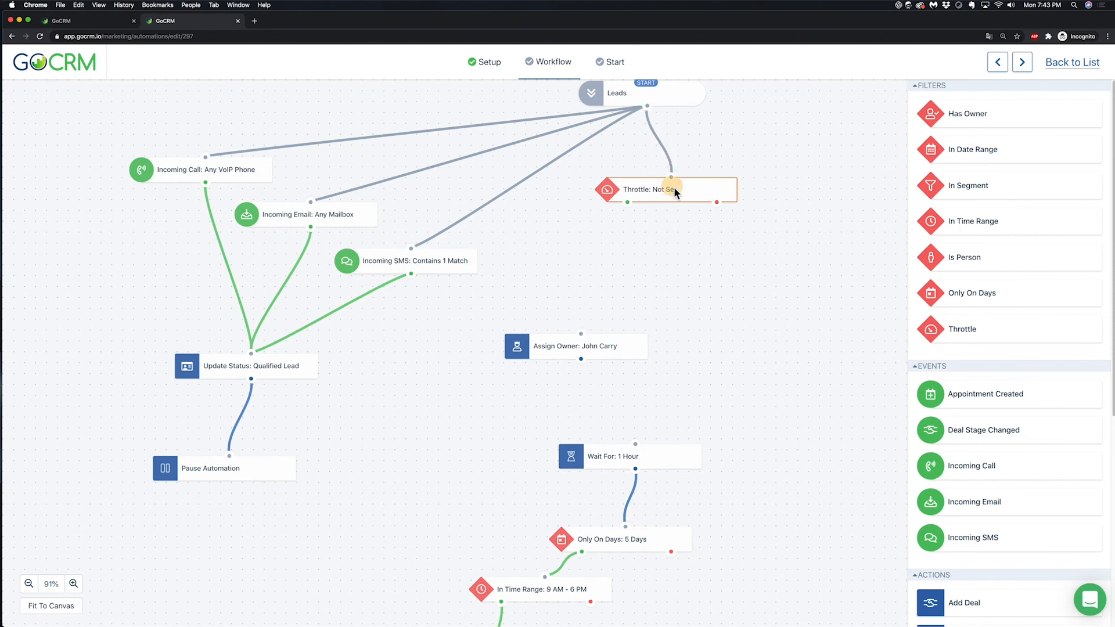
Step: Limit the Throttle filter to 50 contacts Every Day
click(674, 187)
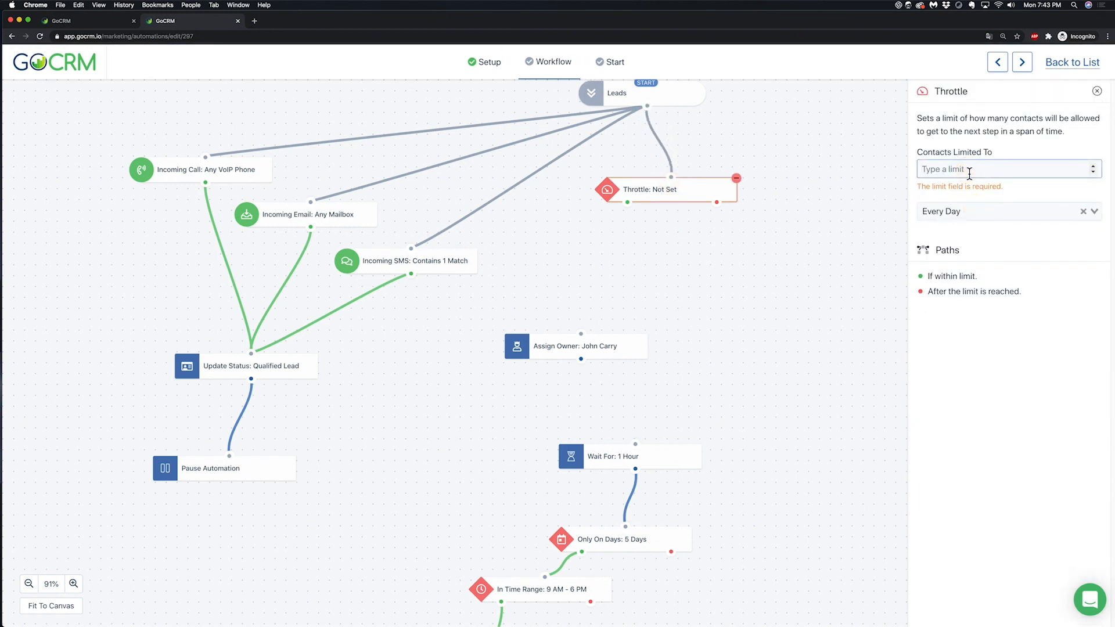
text(50)
click(968, 216)
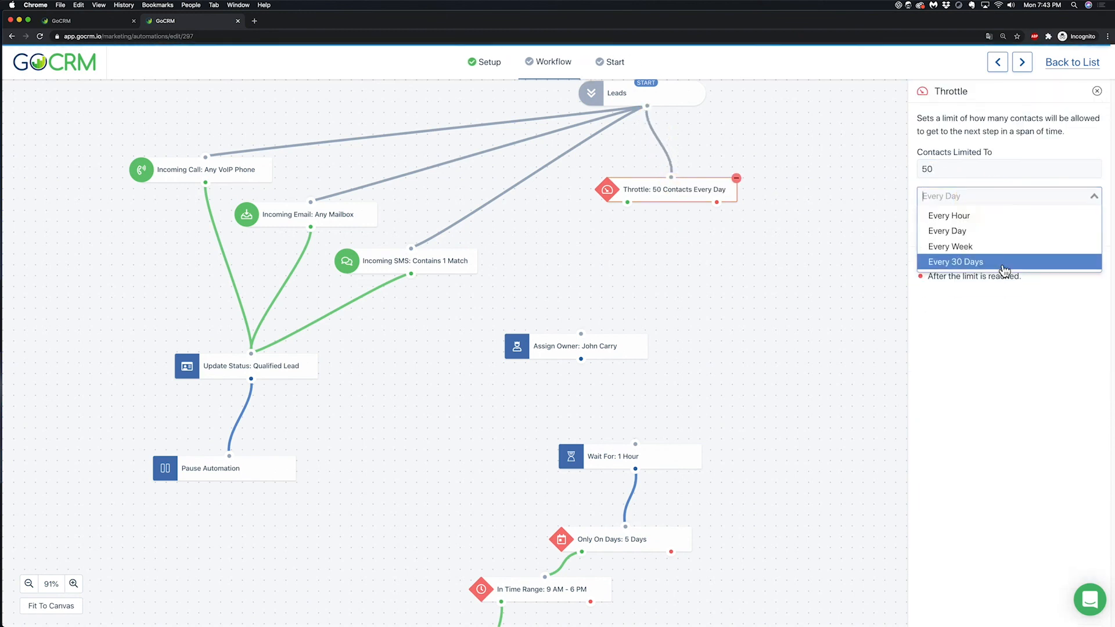
click(985, 227)
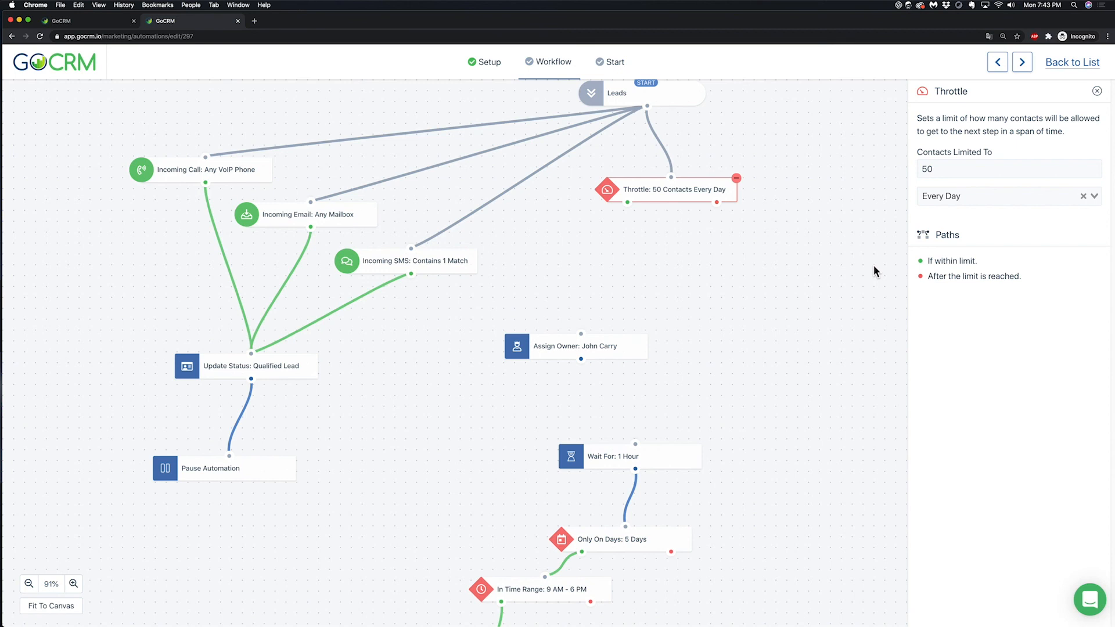
Step: Try Every 30 Days as the Throttle period, then return it to Every Day
click(955, 196)
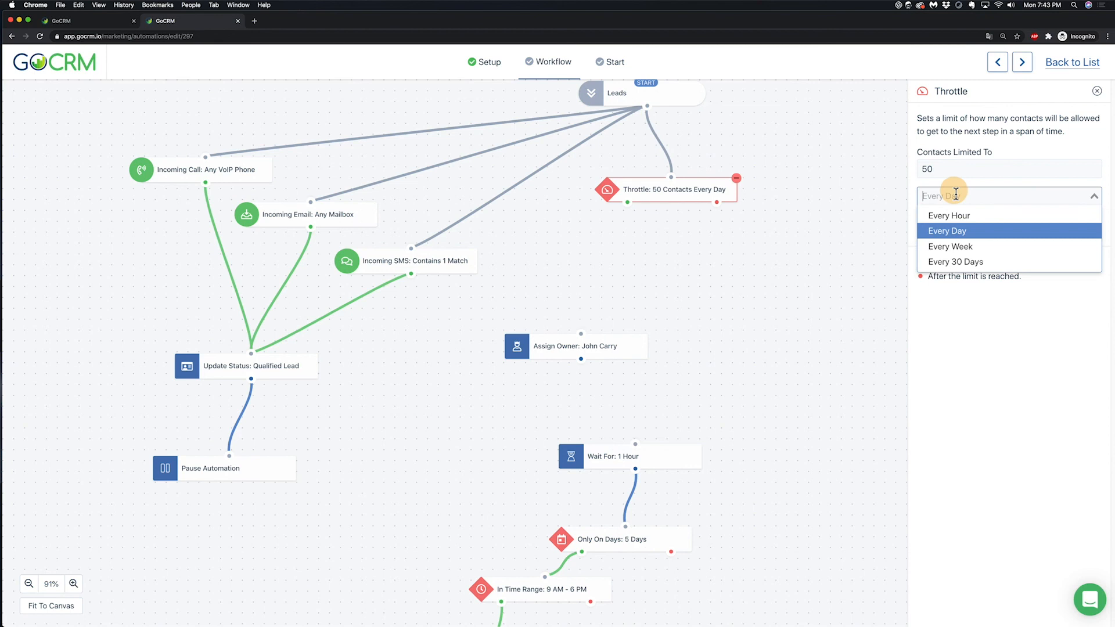
click(967, 232)
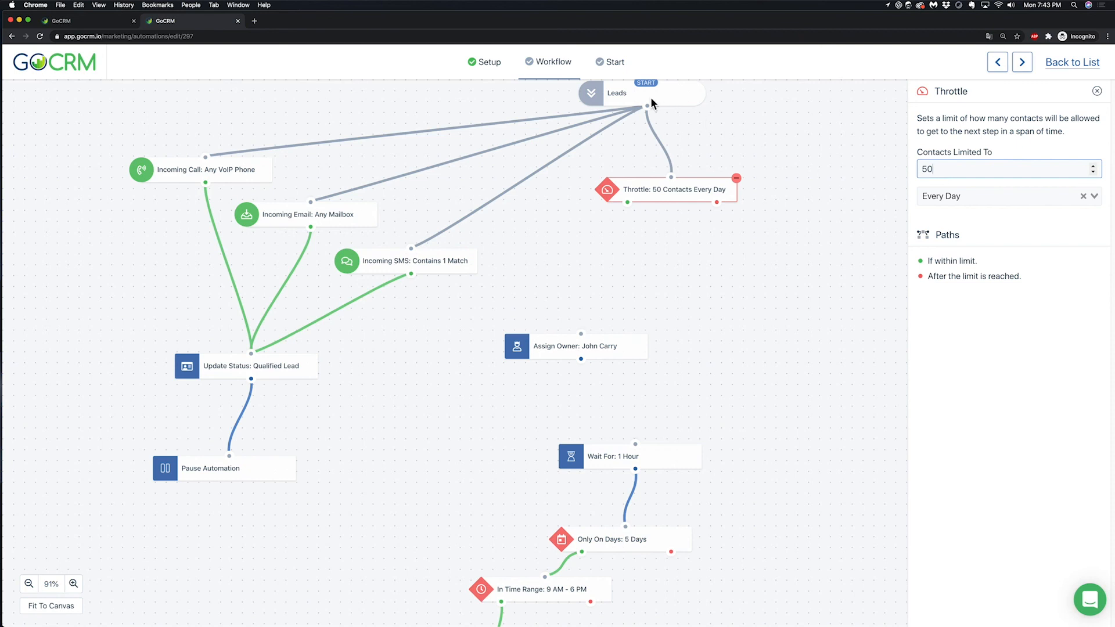
click(985, 198)
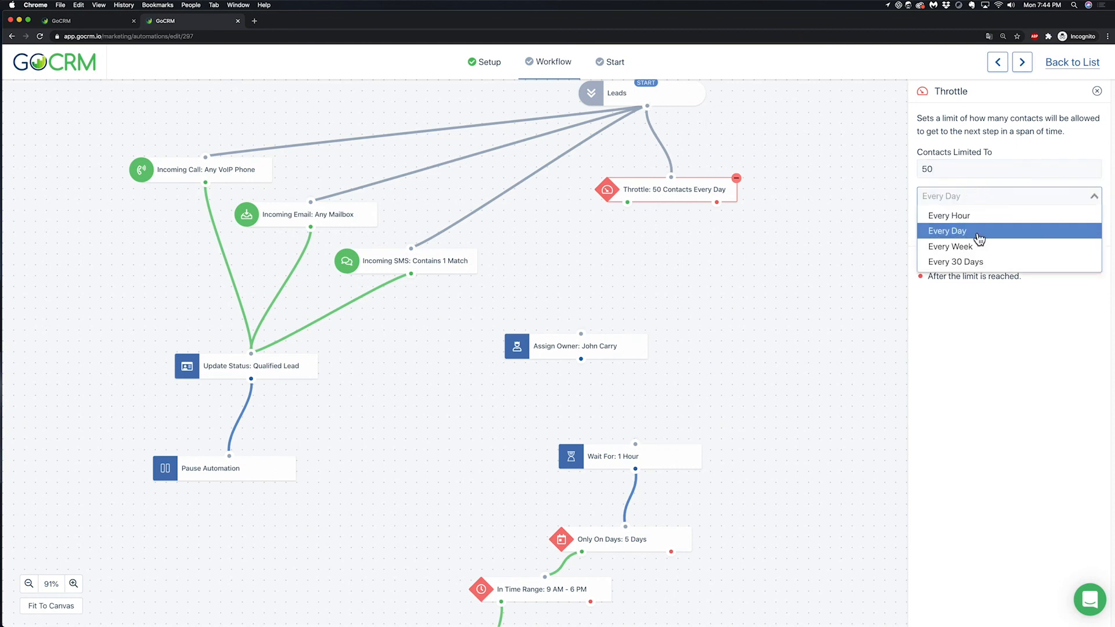
click(968, 262)
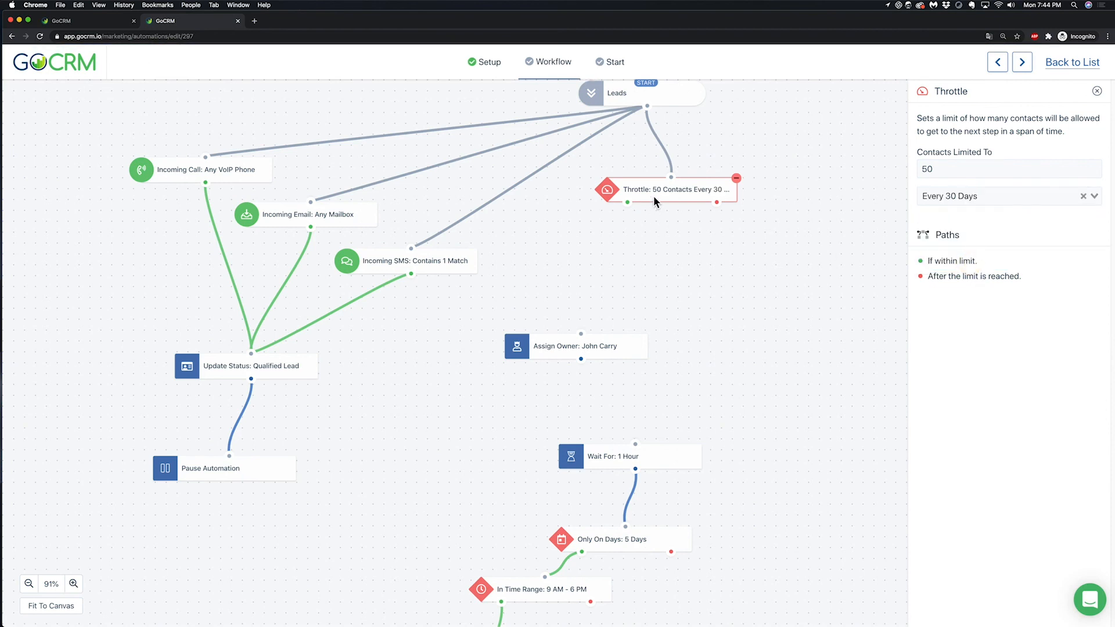
click(961, 197)
click(958, 229)
Step: Connect Throttle's within-limit path to Assign Owner and Assign Owner to Wait For: 1 Hour, then close the Throttle settings
drag(630, 203, 660, 192)
click(673, 192)
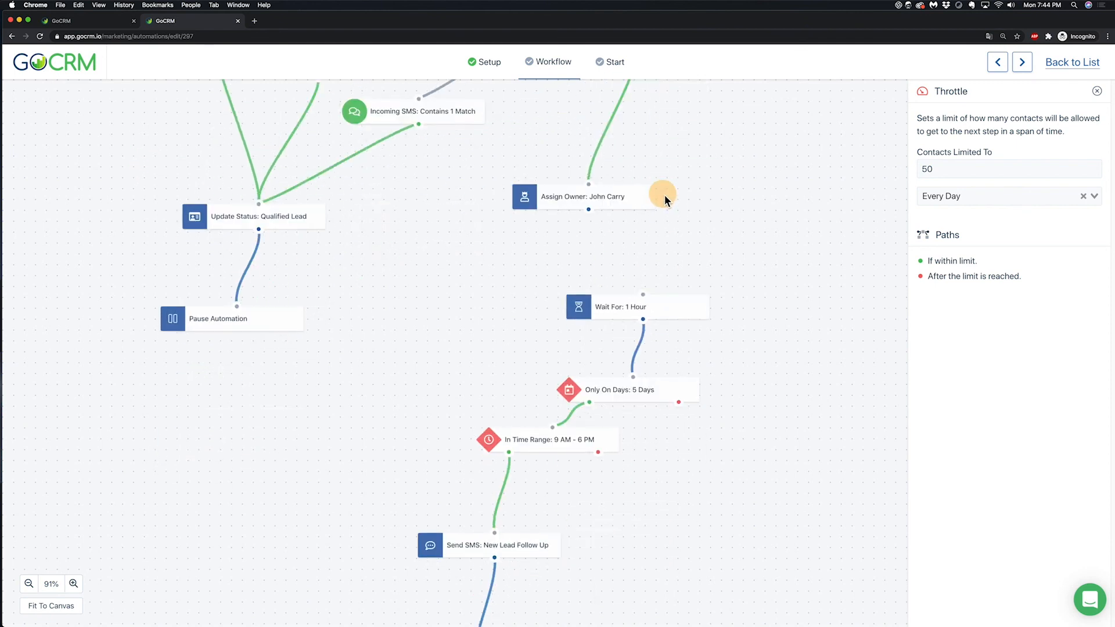
mouse_move(597, 210)
mouse_down()
mouse_move(635, 294)
mouse_move(608, 195)
mouse_up()
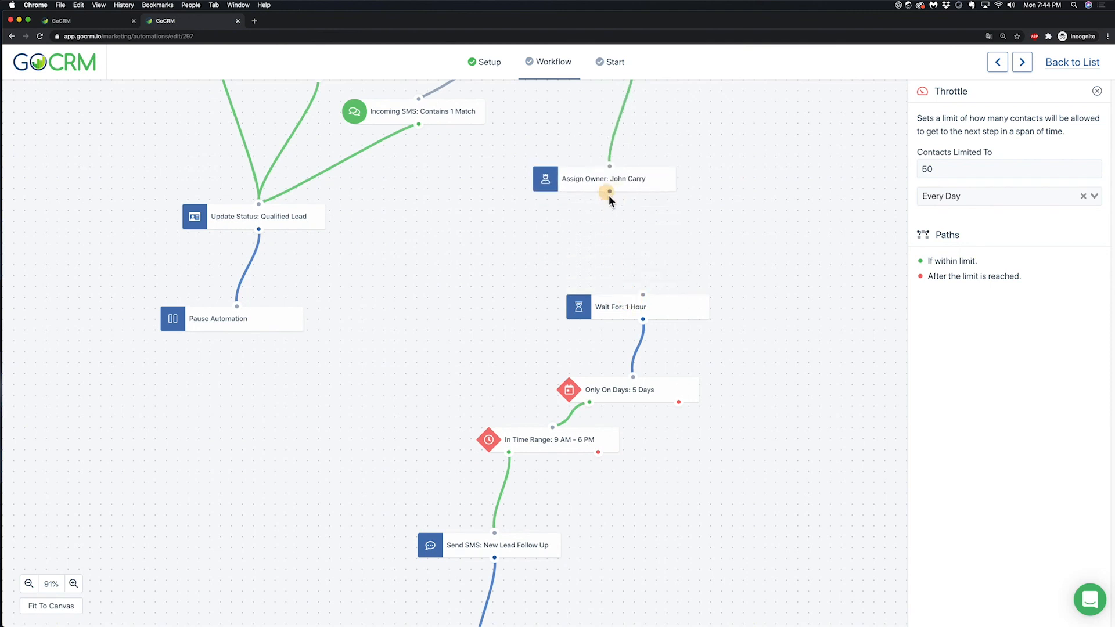
drag(647, 290, 645, 293)
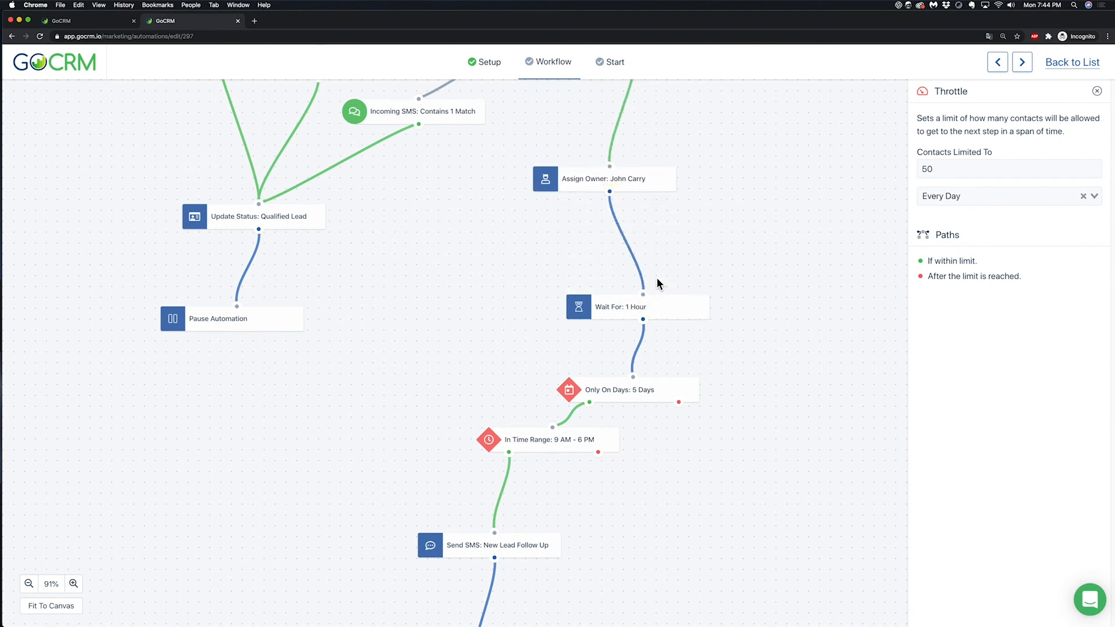
click(1096, 91)
scroll(1019, 172, down, 3)
scroll(1012, 180, down, 5)
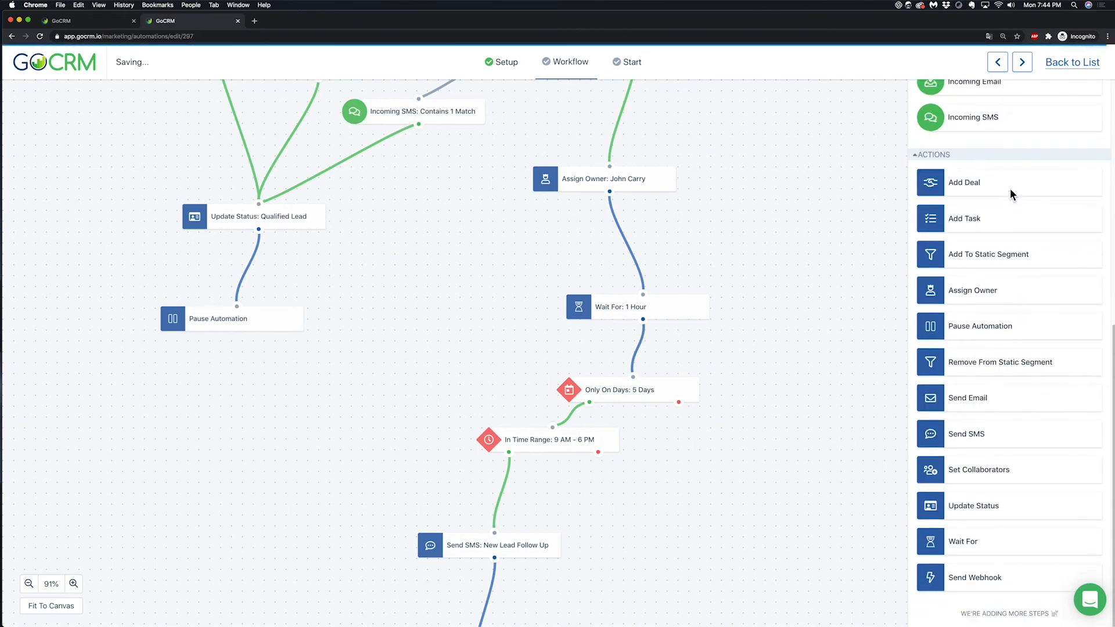
scroll(1009, 193, up, 3)
scroll(1009, 193, up, 5)
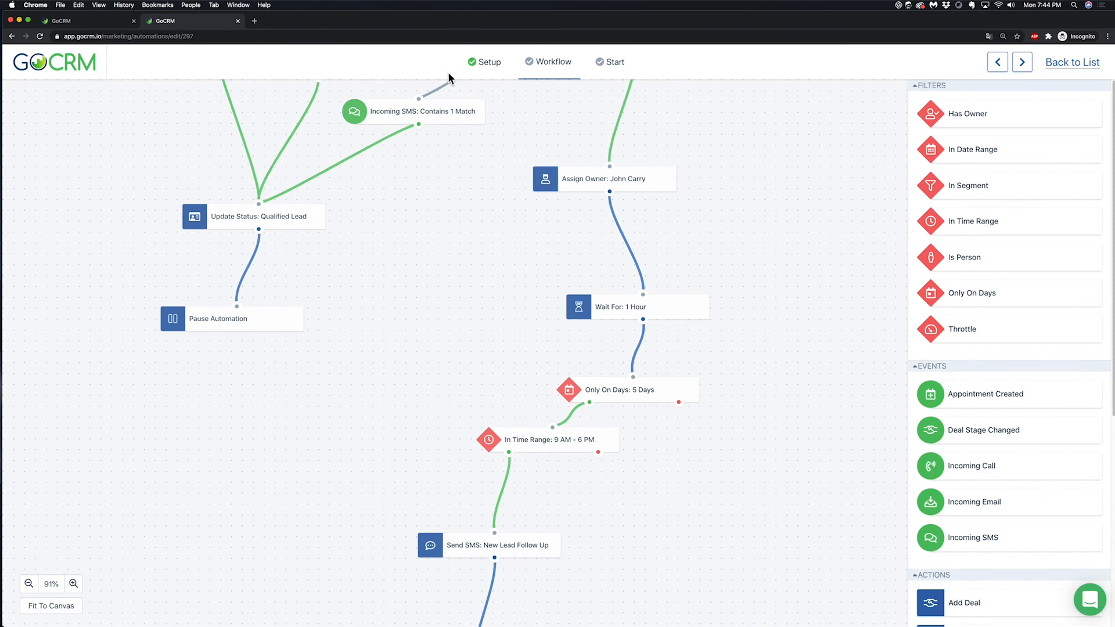
Step: Open gocrm.io in a new browser tab and view the Generic examples among its Workflows resources
click(91, 25)
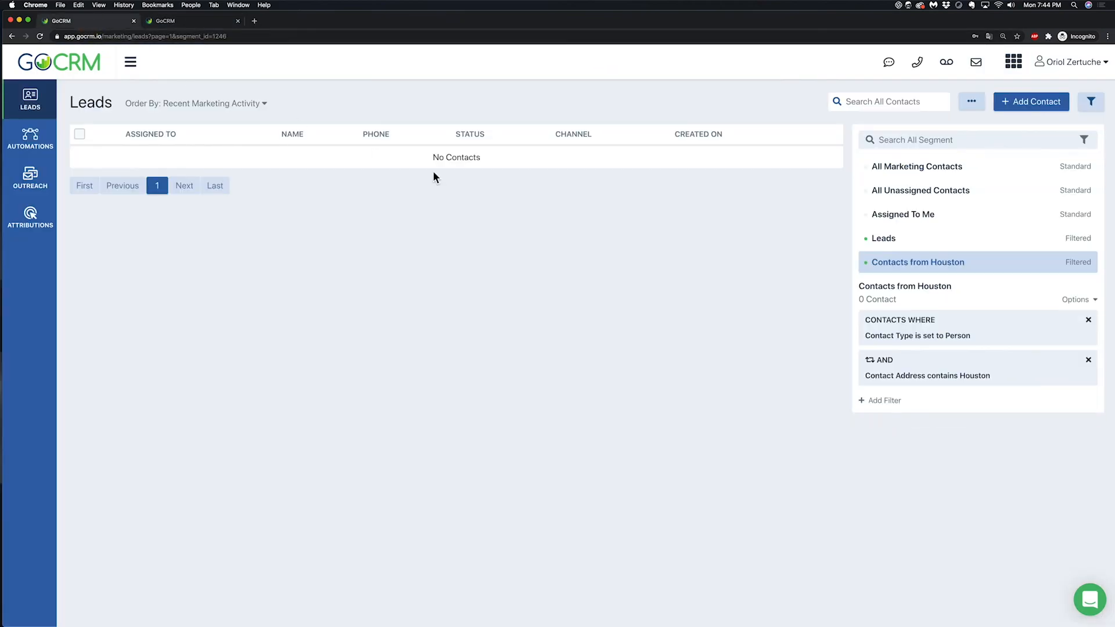
click(255, 23)
text(gocrm)
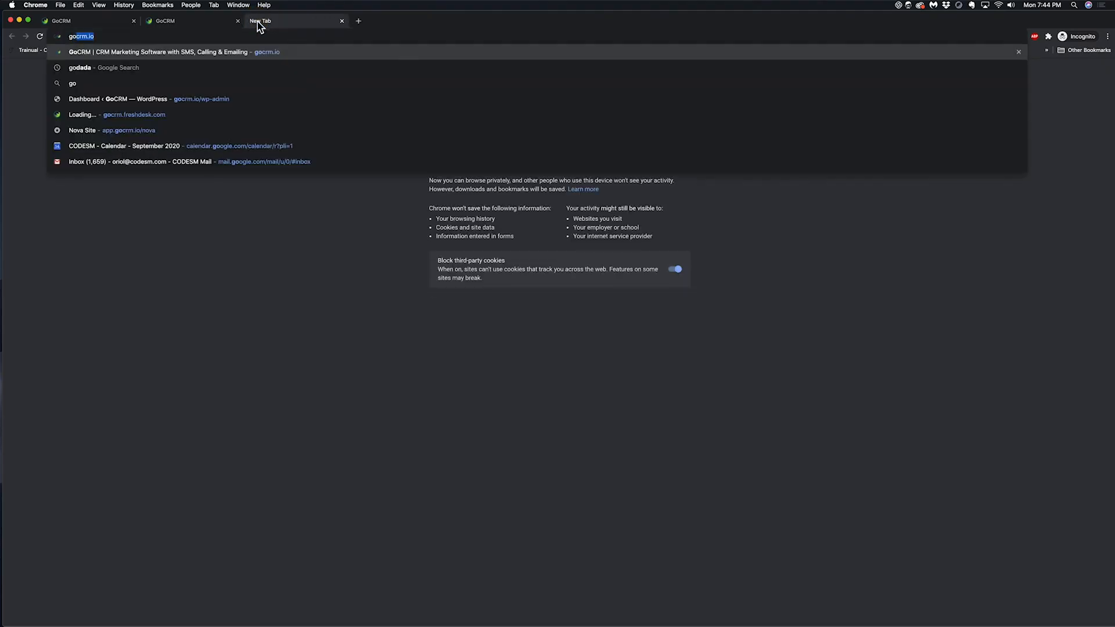
key(Return)
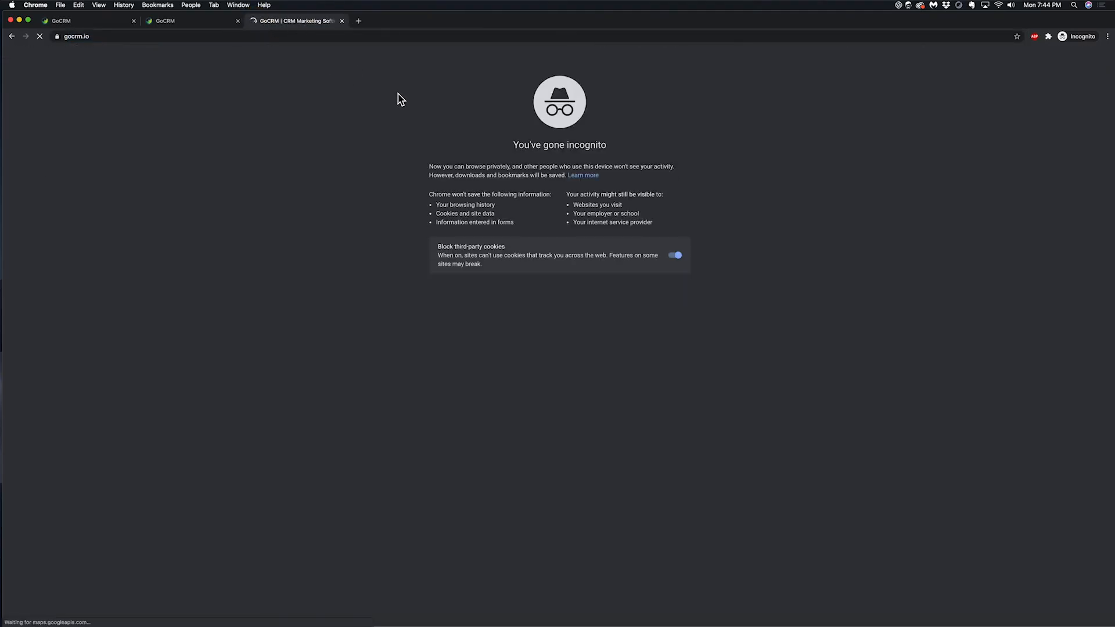
scroll(398, 94, down, 20)
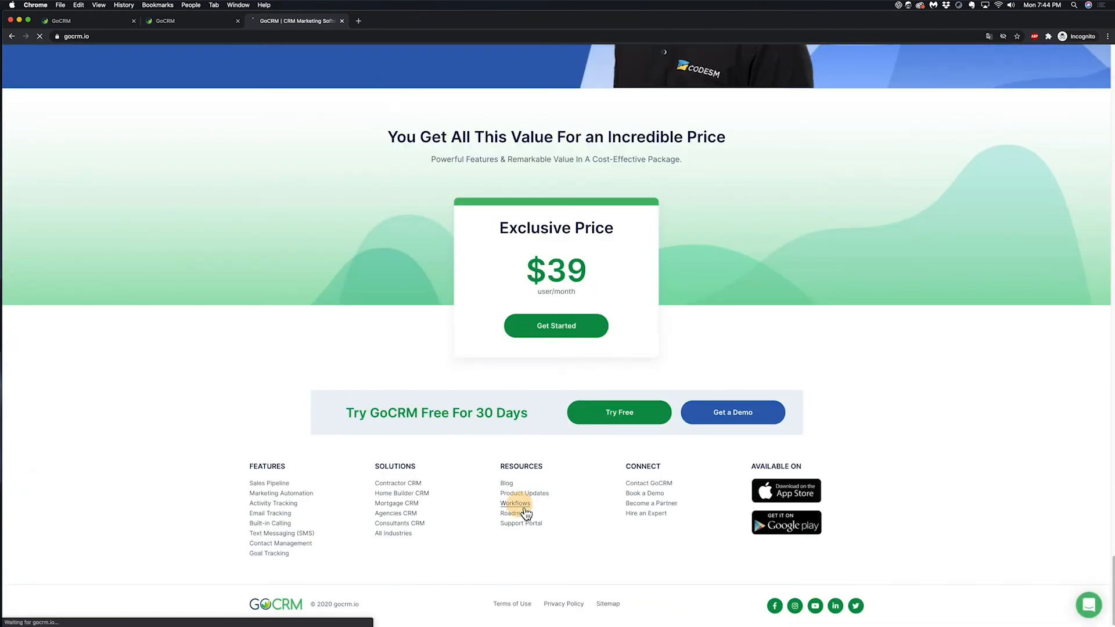
click(520, 504)
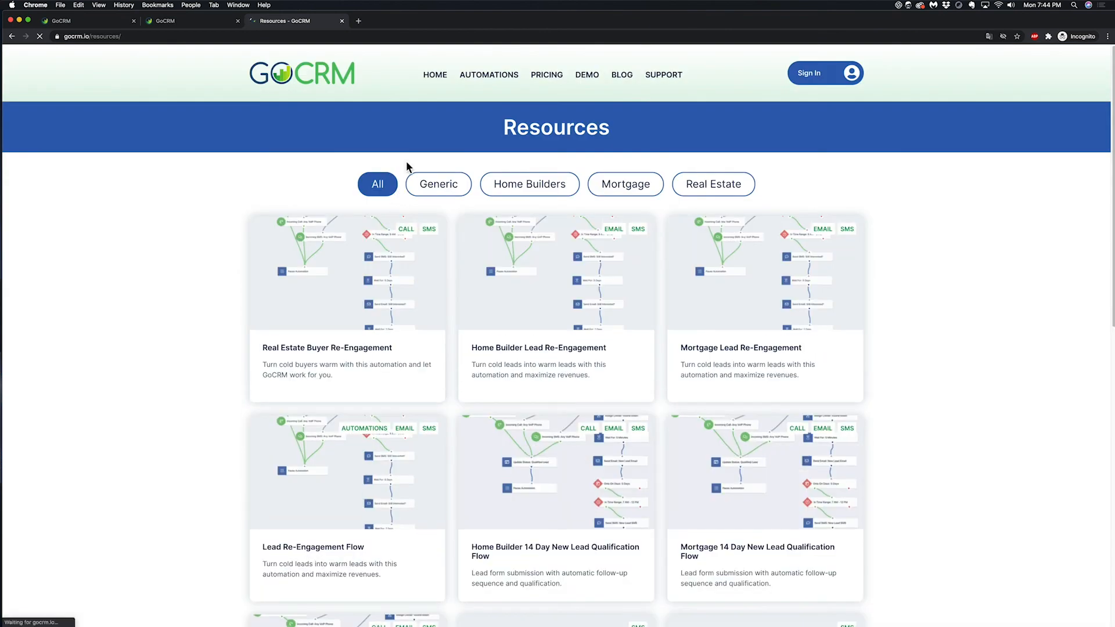
click(441, 186)
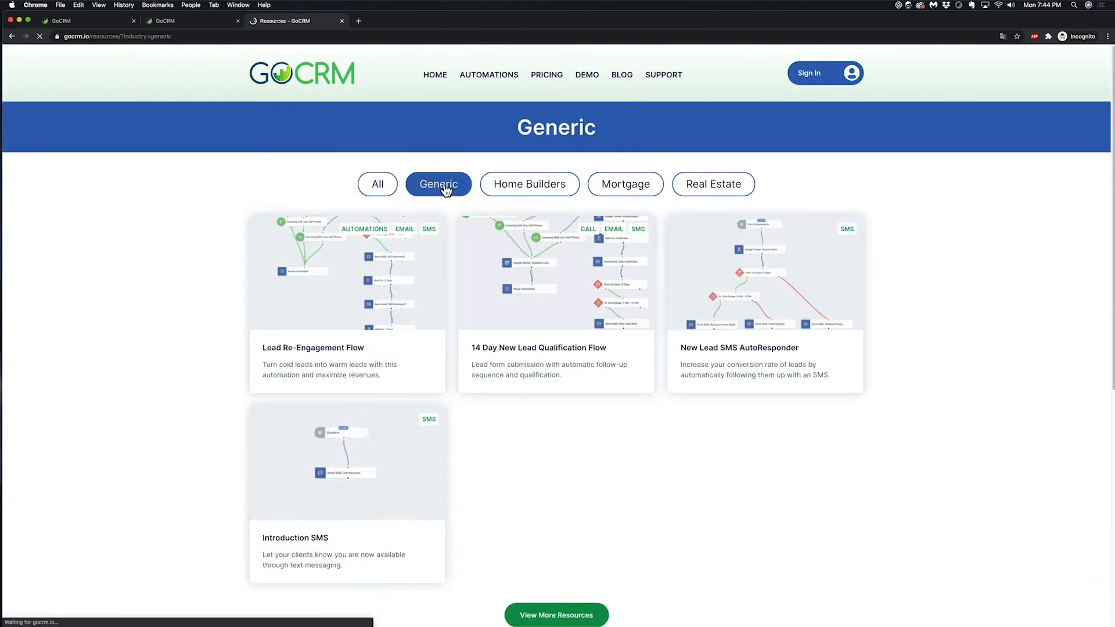